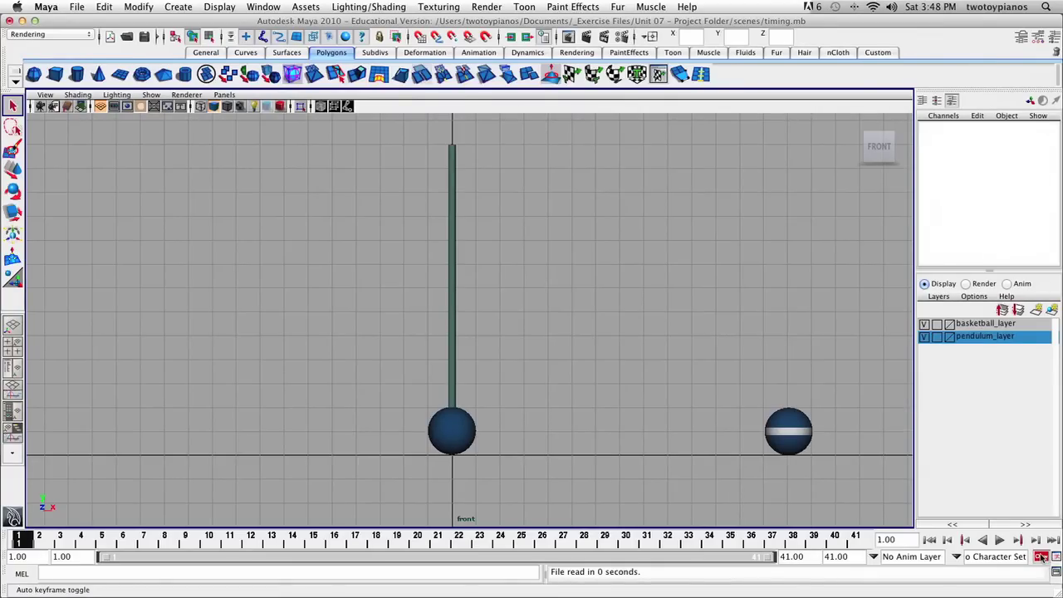
Review the time slider and animation preferences, including auto key and default tangents, and save them
left_click(1042, 558)
left_click(1042, 560)
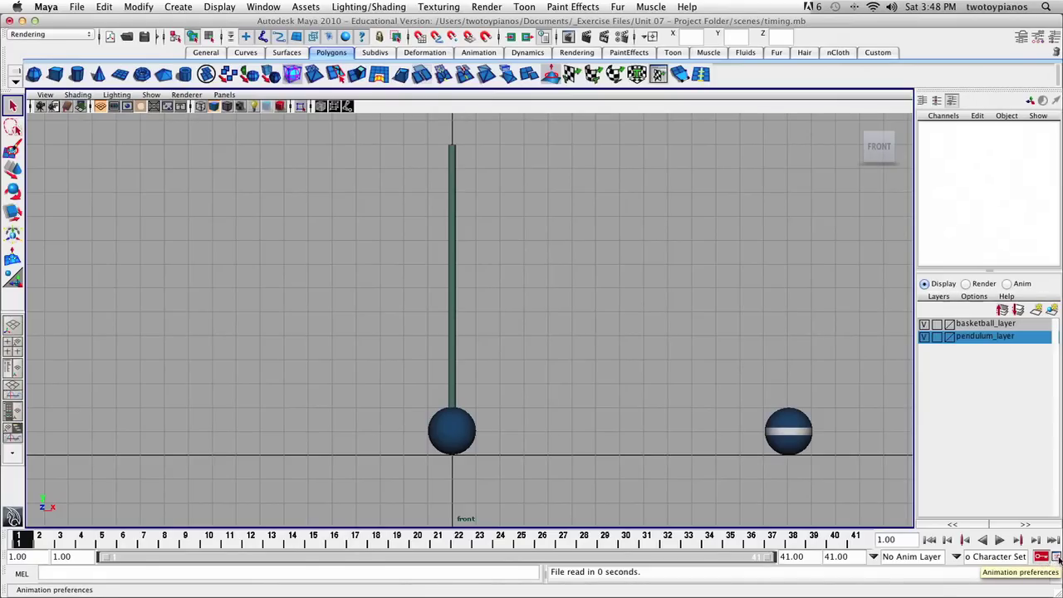
left_click(1056, 559)
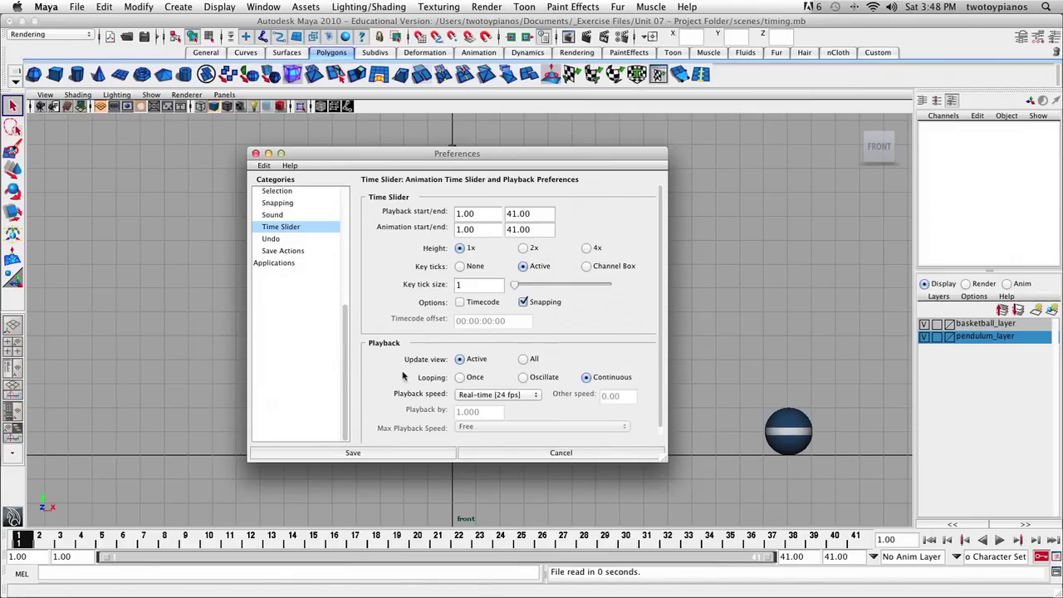
left_click_drag(348, 368, 348, 268)
left_click(283, 253)
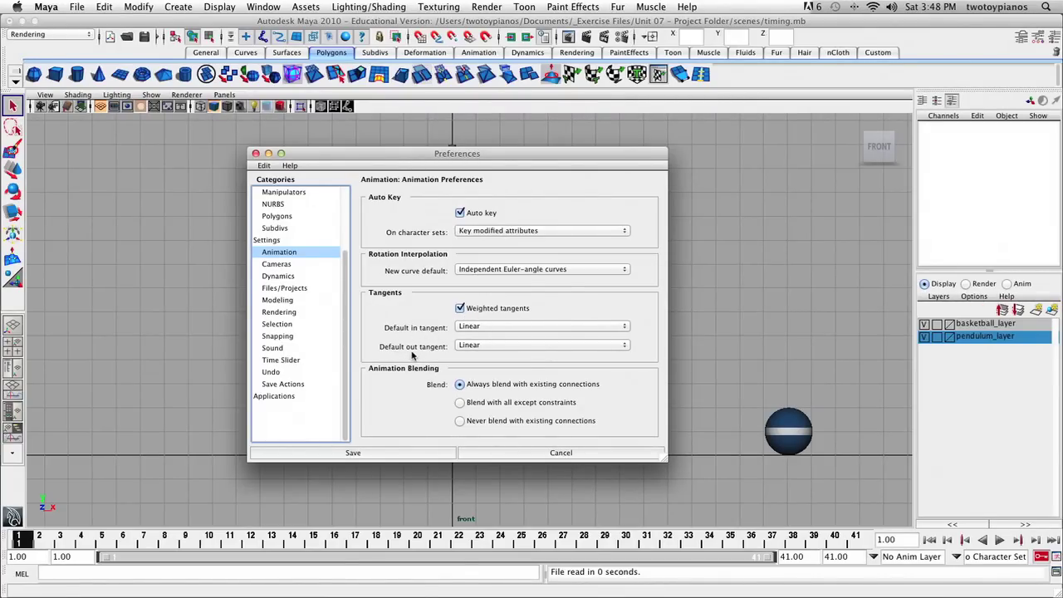
left_click(420, 451)
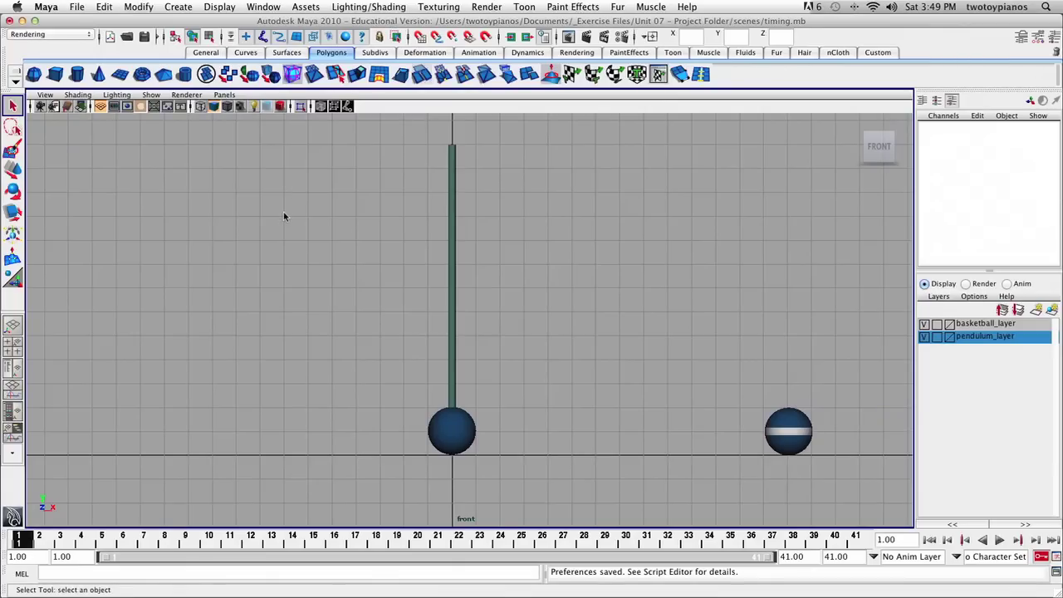
Switch to the Persp/Graph layout and show the front orthographic view above the graph editor, framing the whole pendulum and ball
left_click(12, 394)
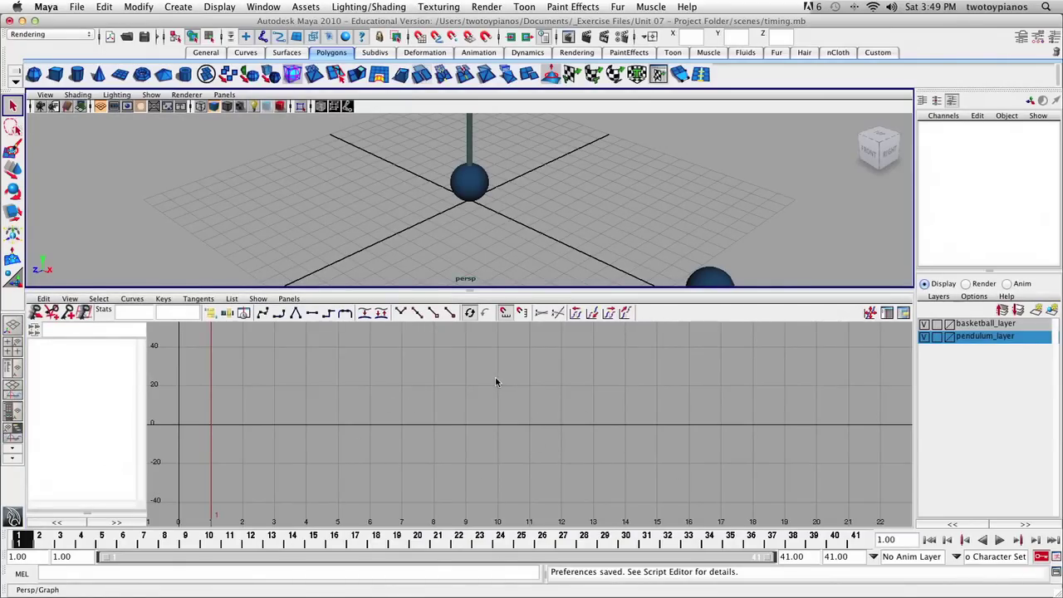
left_click(224, 96)
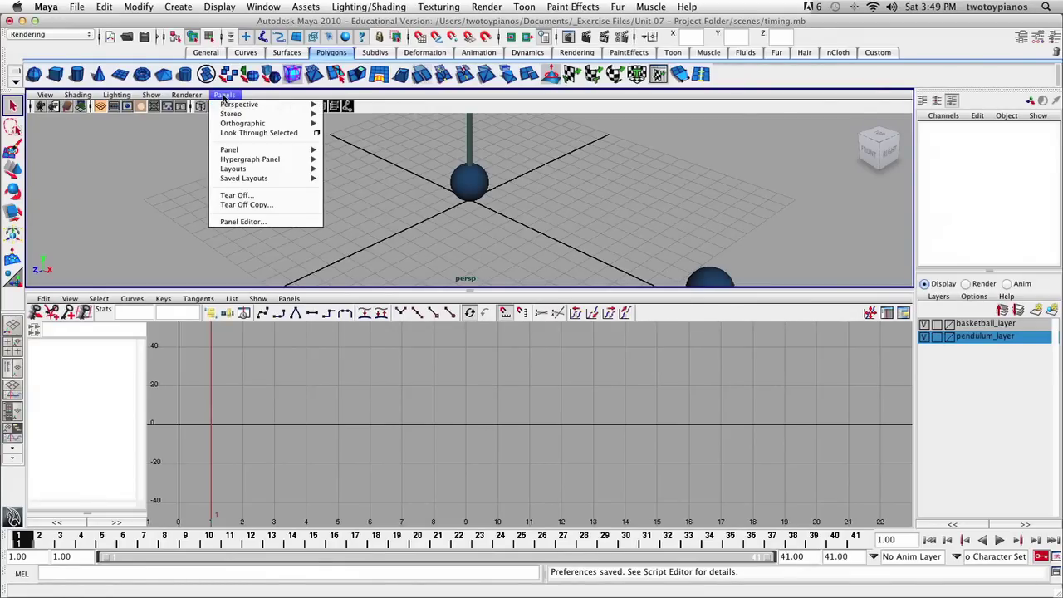
mouse_move(245, 126)
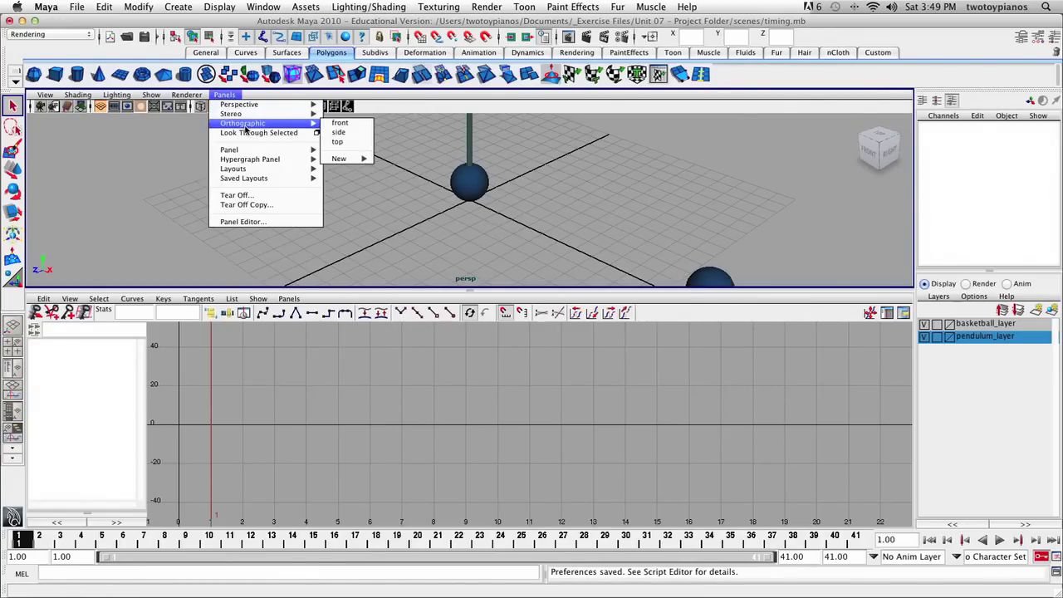
left_click(370, 124)
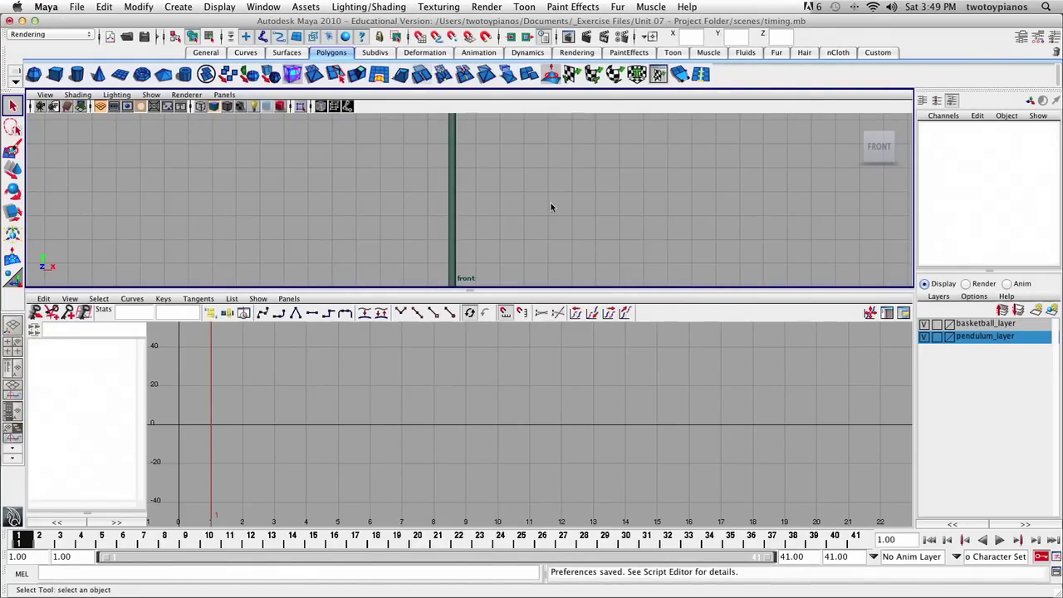
key("a")
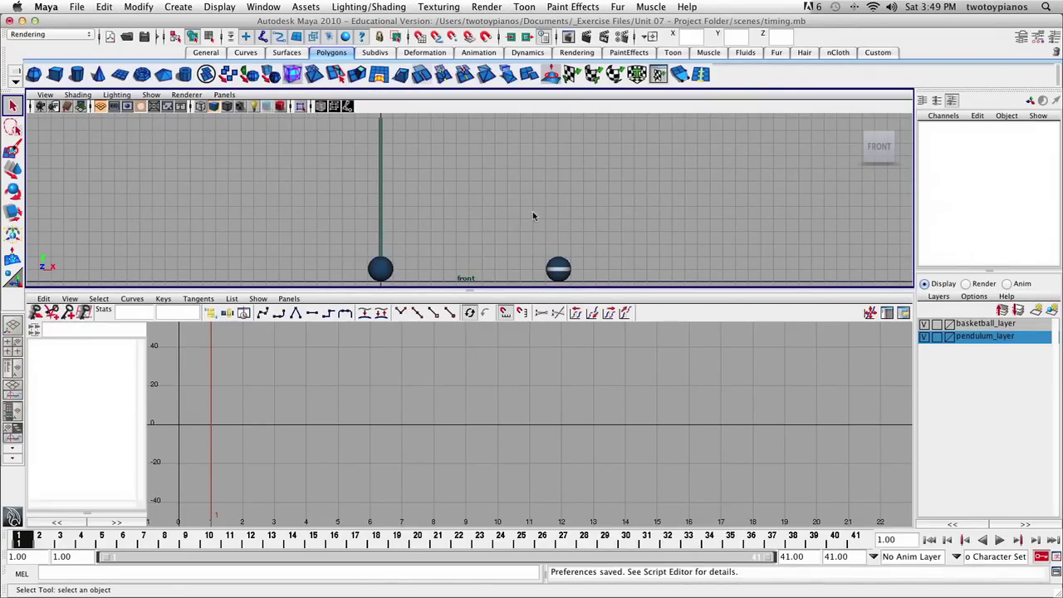
right_click_drag(532, 216, 473, 240, "alt")
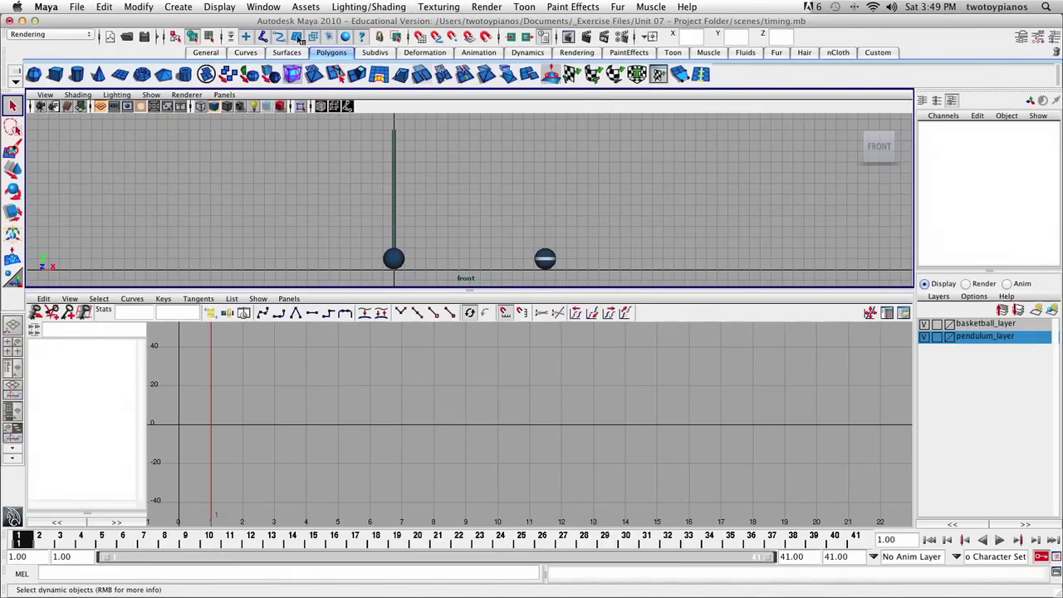
Hide the Status Line and Shelf interface elements, and turn off the visibility of basketball_layer
left_click(221, 7)
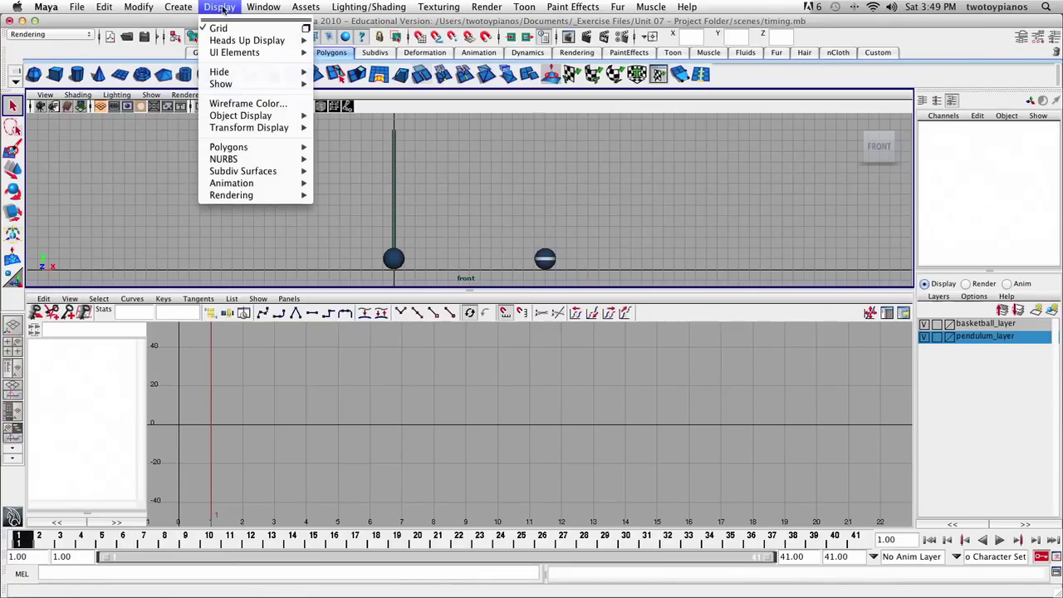
mouse_move(232, 54)
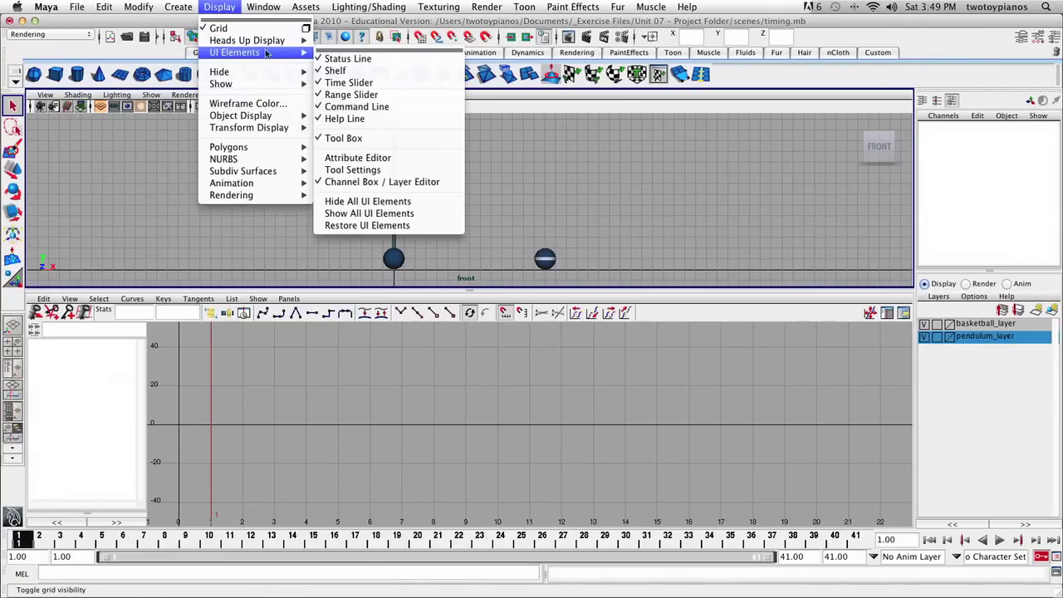
left_click(399, 62)
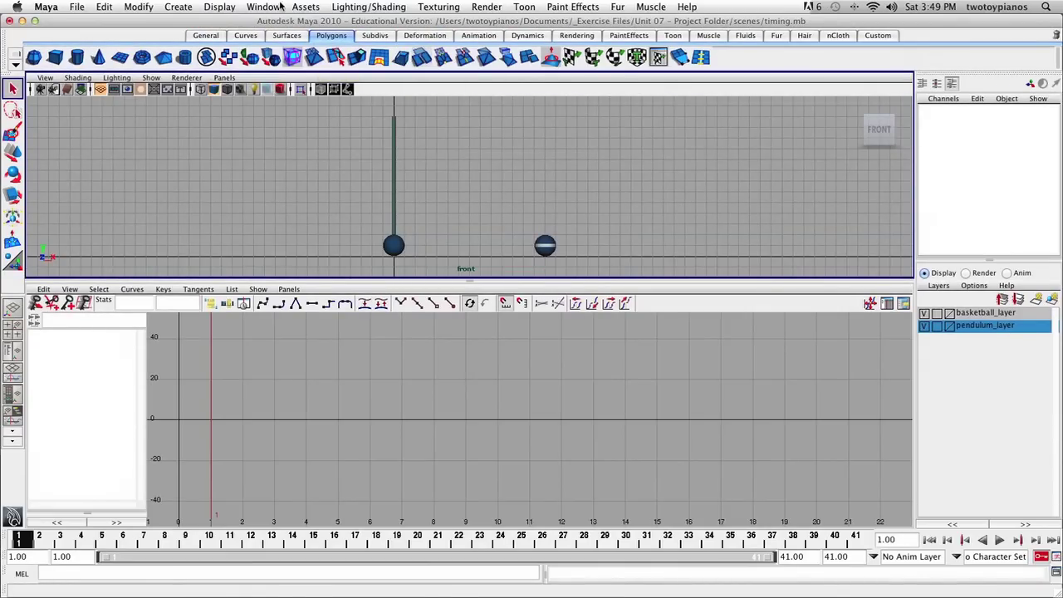
left_click(218, 6)
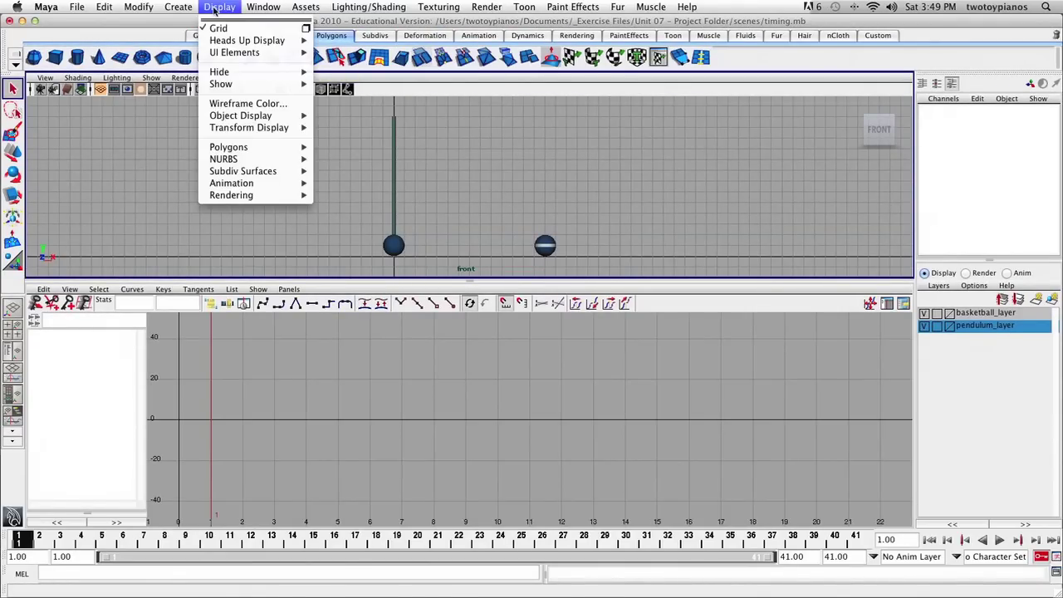
mouse_move(295, 53)
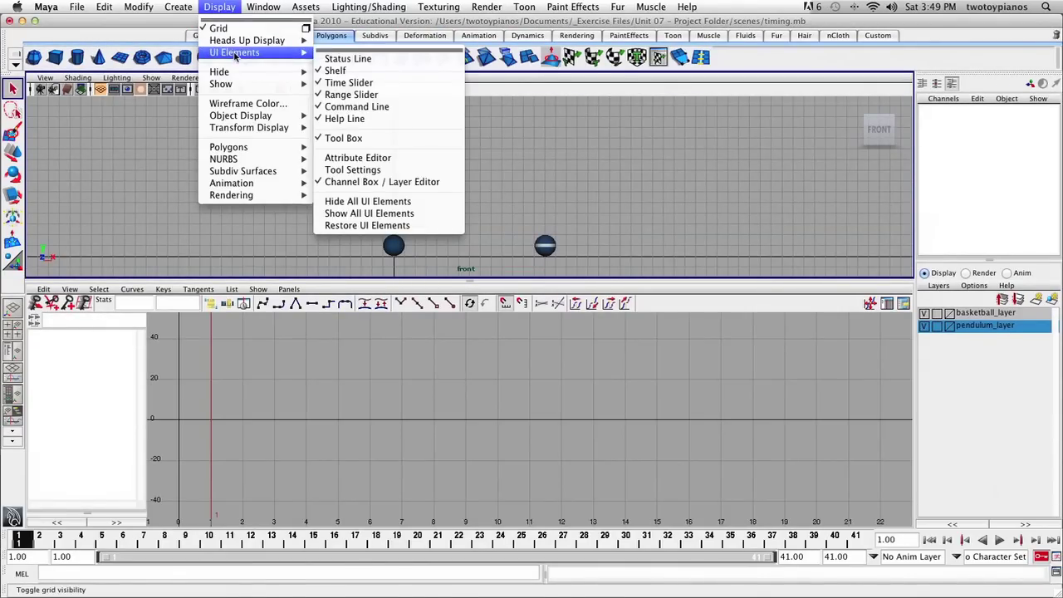
left_click(367, 70)
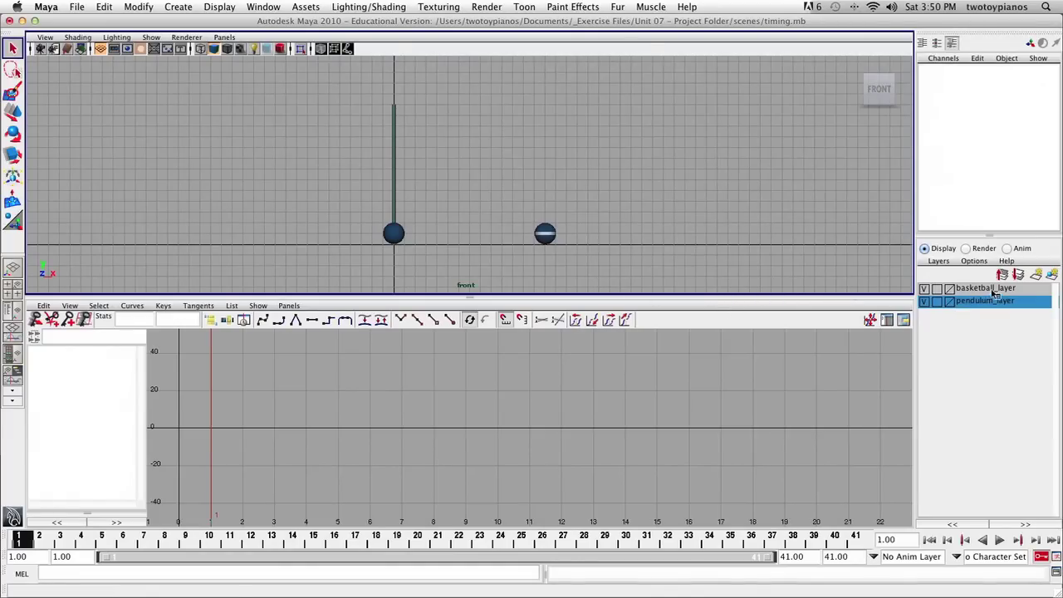
left_click(925, 289)
middle_click_drag(355, 190, 507, 215, "alt")
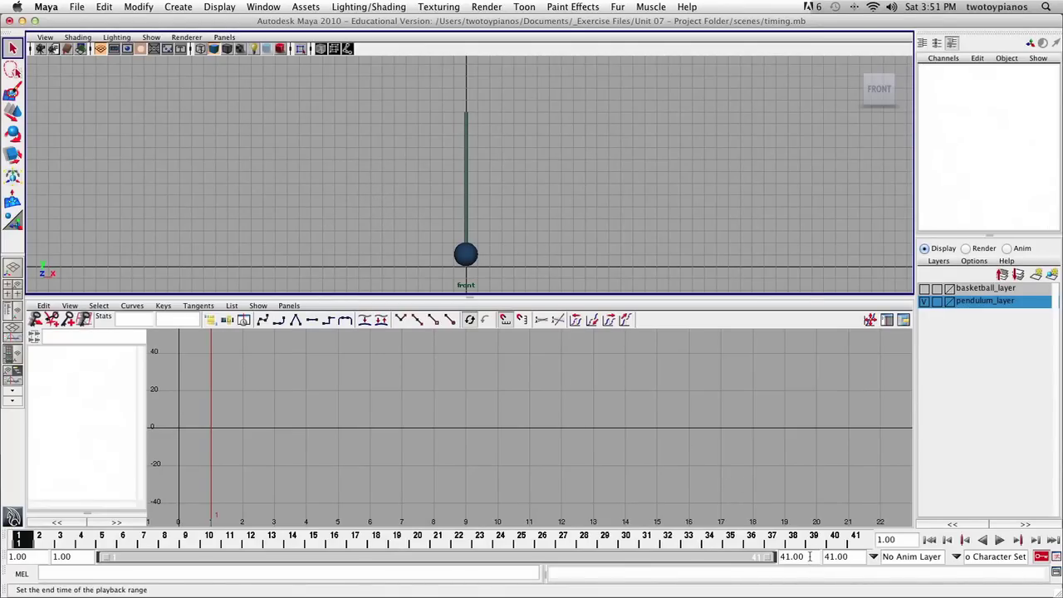
Set the playback range end to frame 21 and the animation end to frame 81
left_click_drag(802, 556, 745, 559)
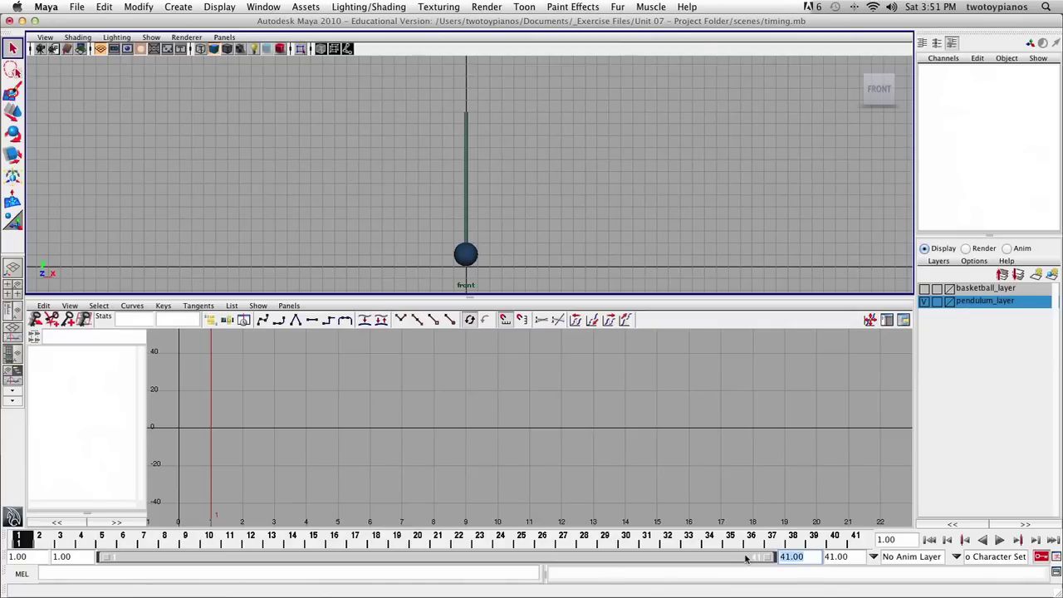
type("21")
key("Return")
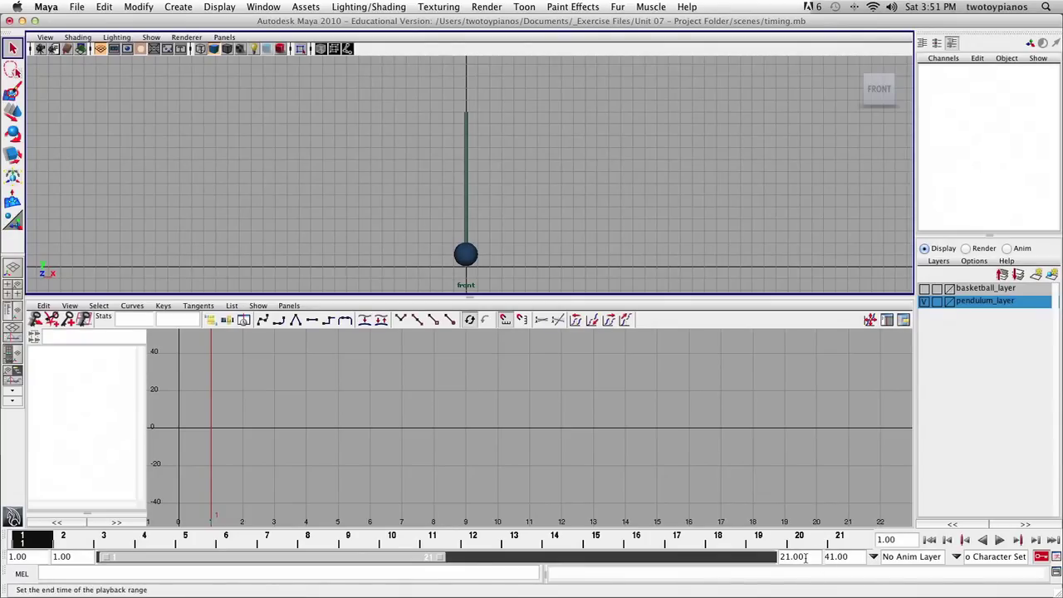
left_click_drag(847, 557, 813, 557)
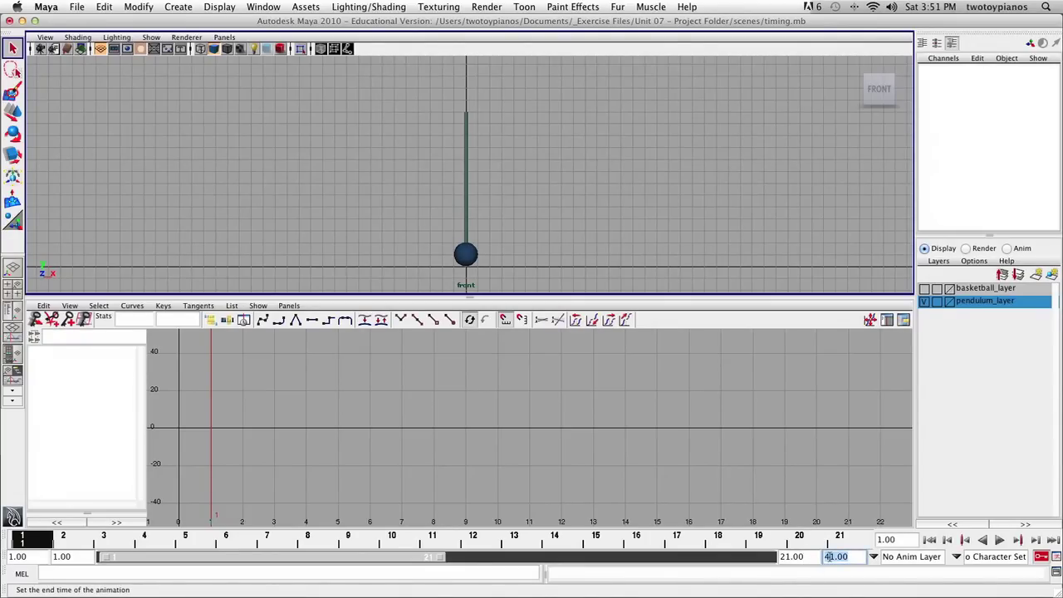
type("81")
key("Return")
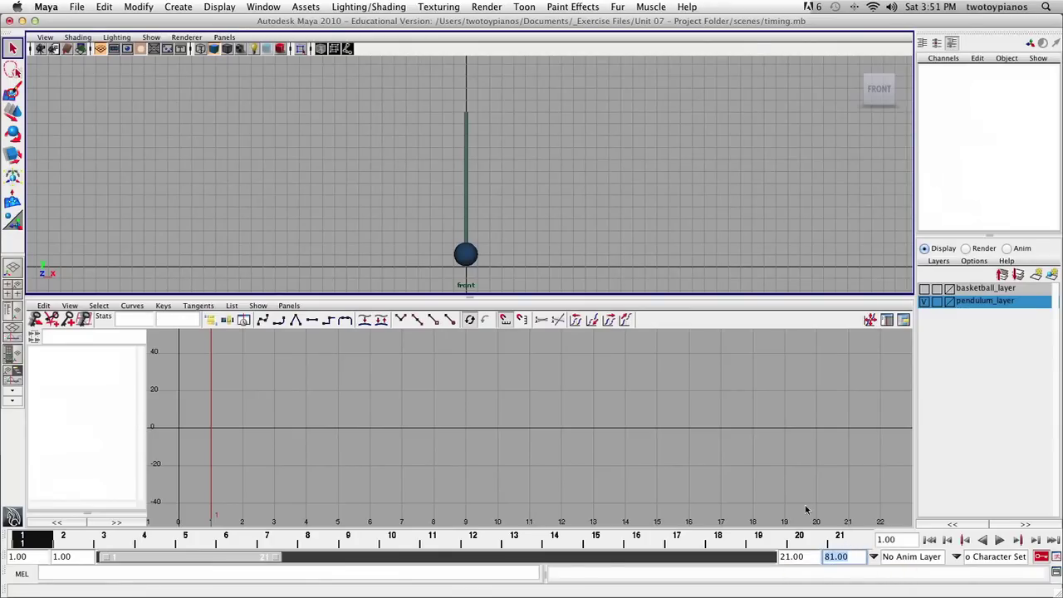
Select the pendulum and rotate it about Z to exactly -35 degrees at frame 1
left_click_drag(413, 143, 509, 215)
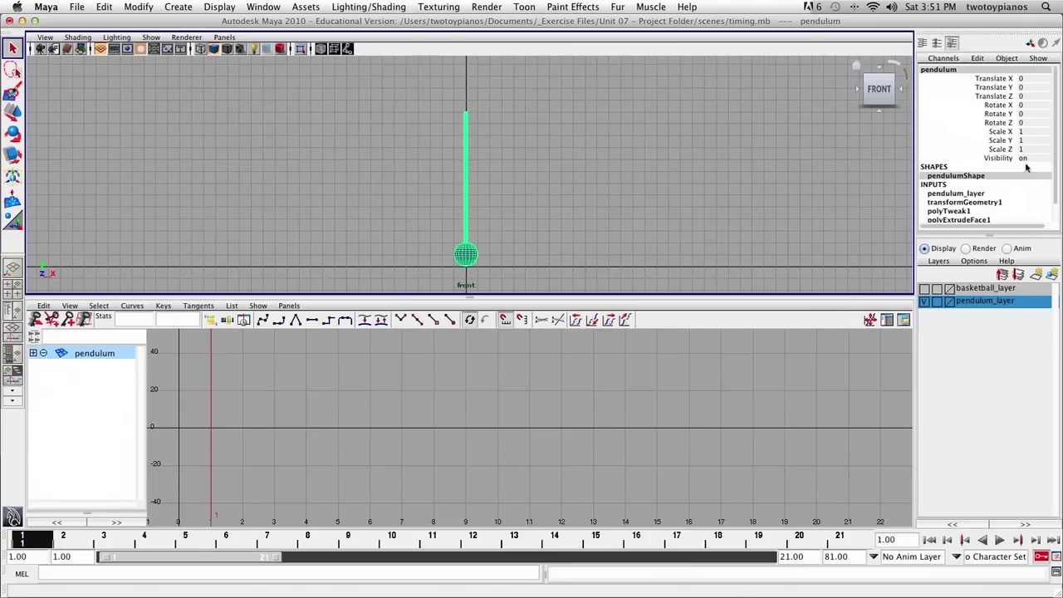
left_click(999, 122)
key("e")
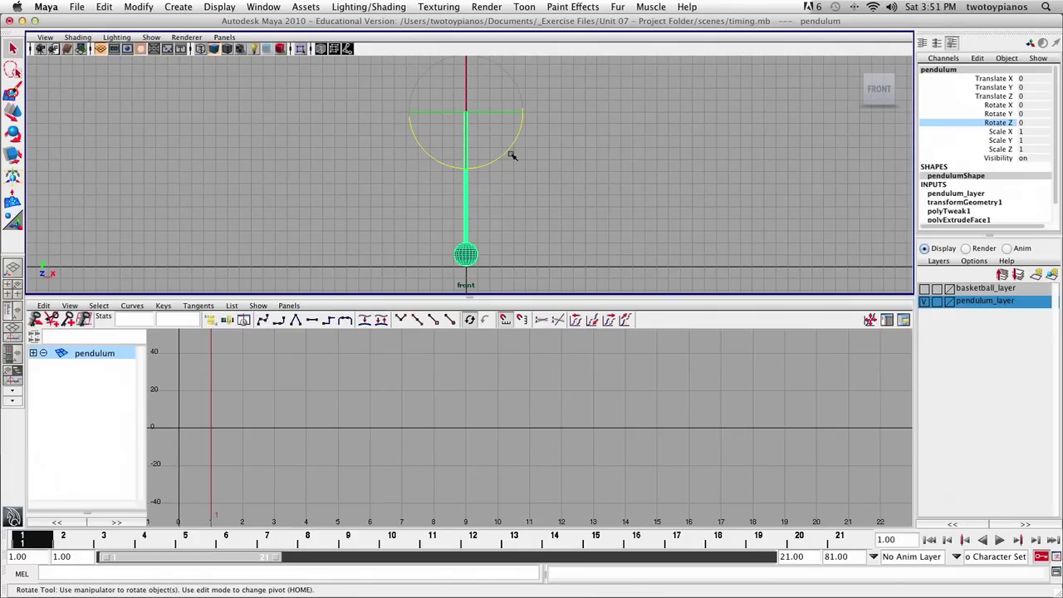
left_click_drag(512, 145, 486, 166)
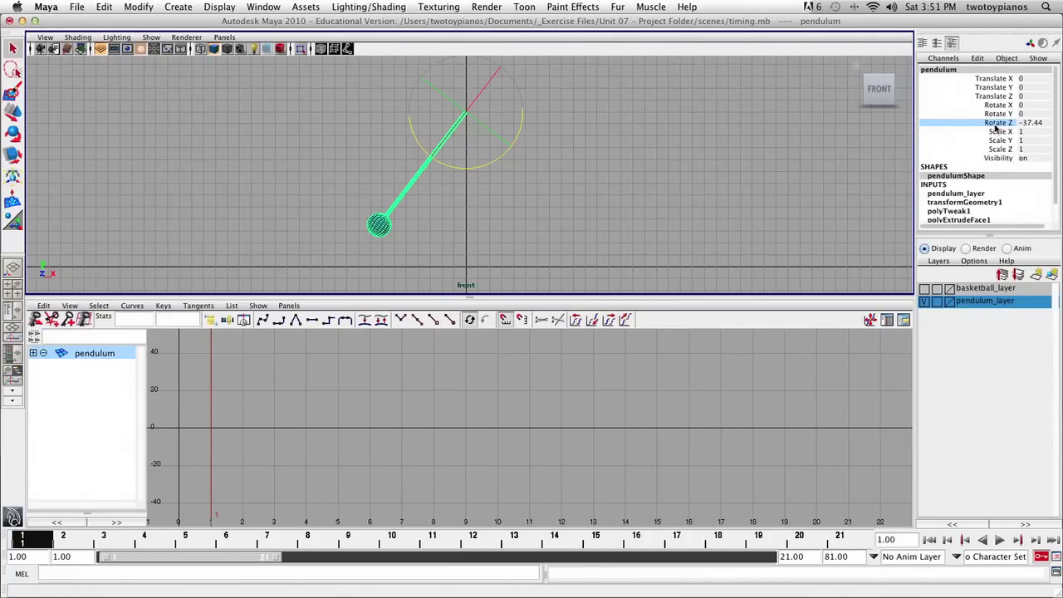
double_click(1043, 126)
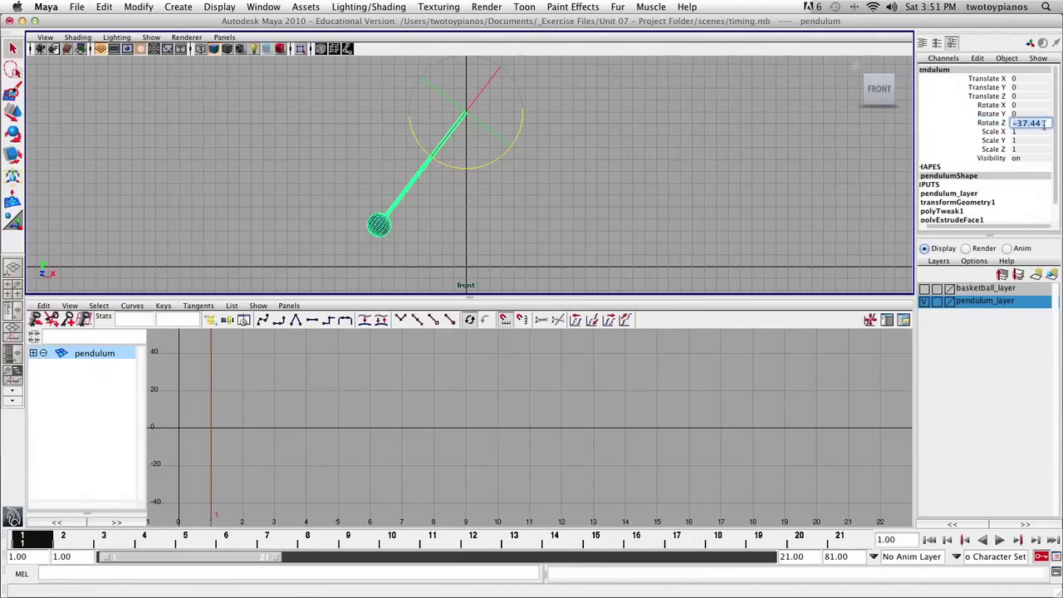
type("-35")
key("Return")
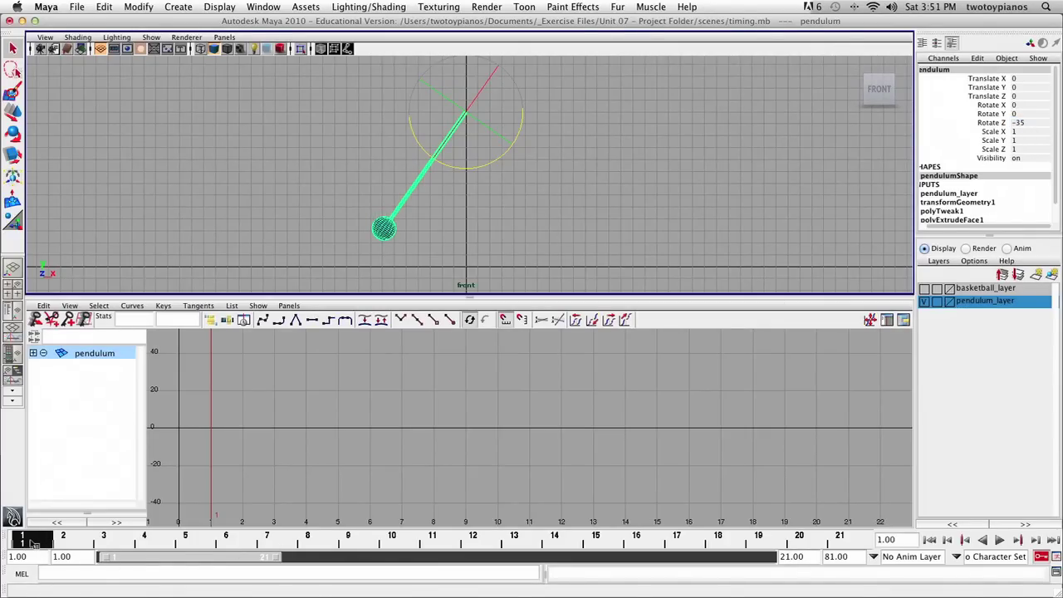
Set a key on only the pendulum's Rotate Z channel at frame 1
left_click(991, 123)
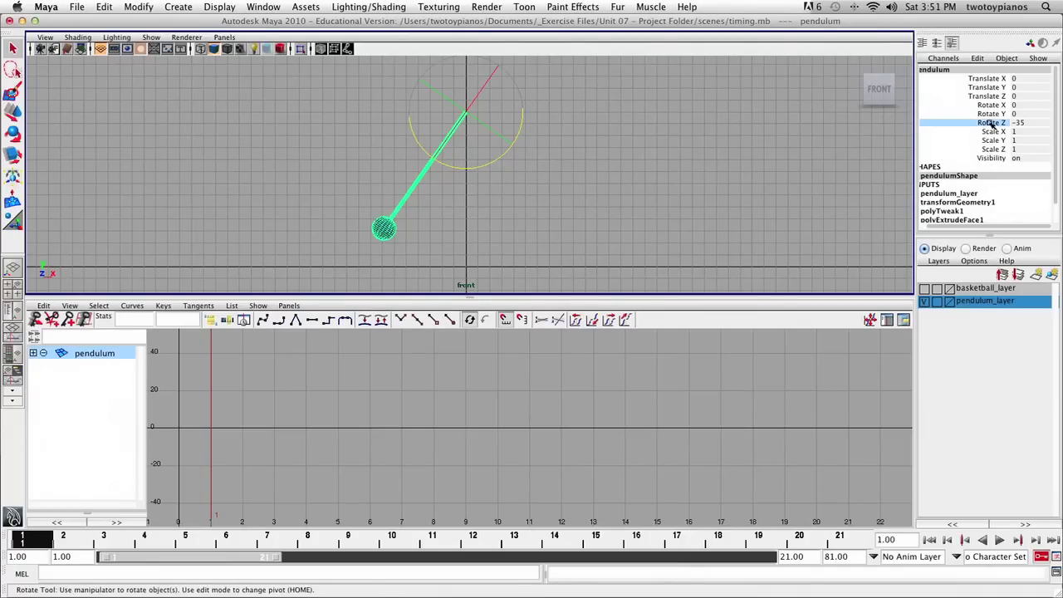
right_click(991, 124)
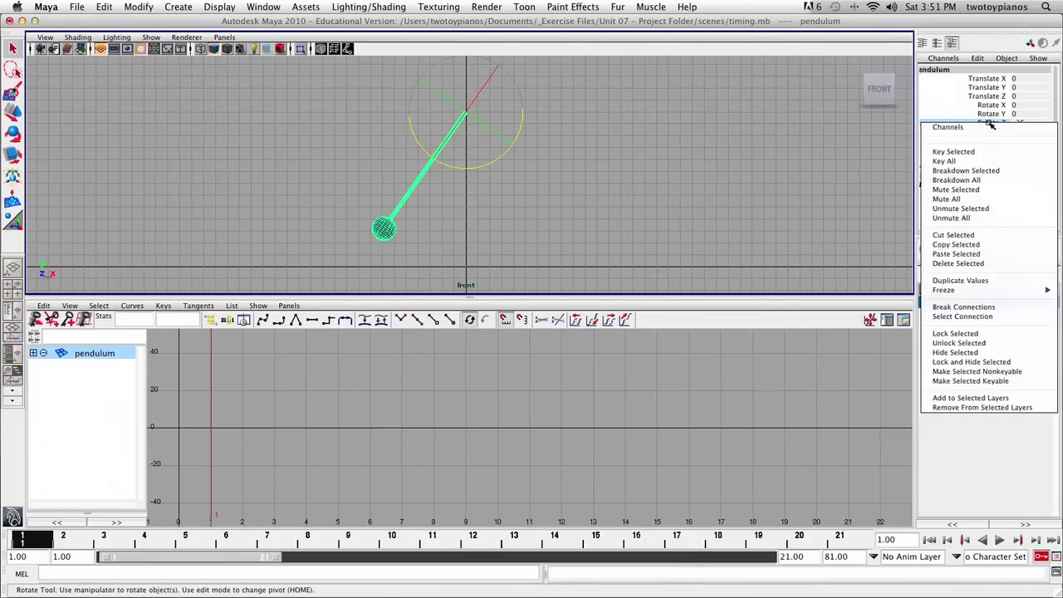
left_click(980, 151)
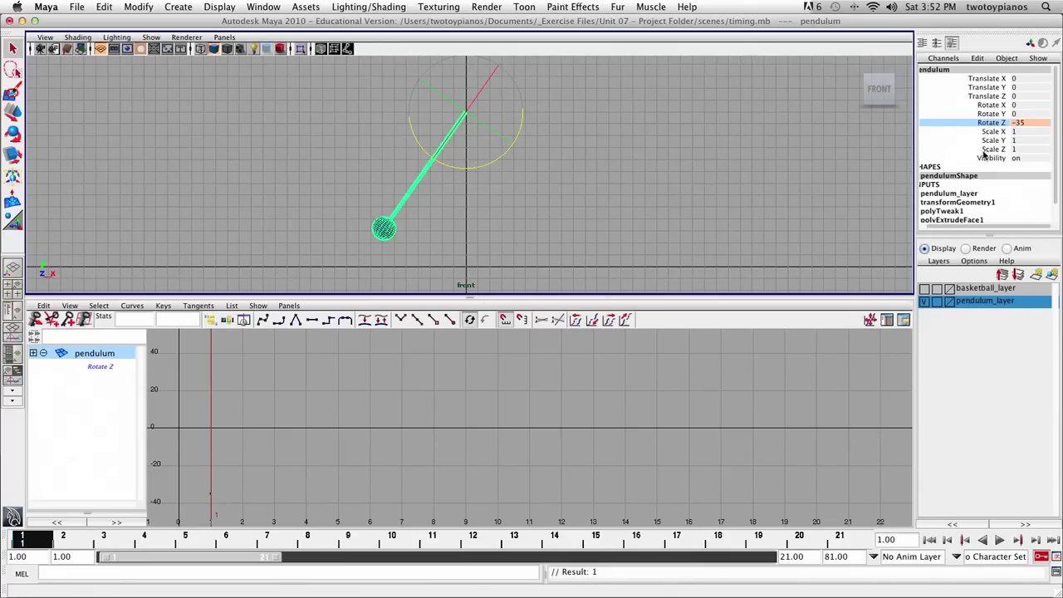
Swing the pendulum to the opposite side at frame 11 with auto key on, setting Rotate Z to 35
left_click(1041, 556)
key("alt+v")
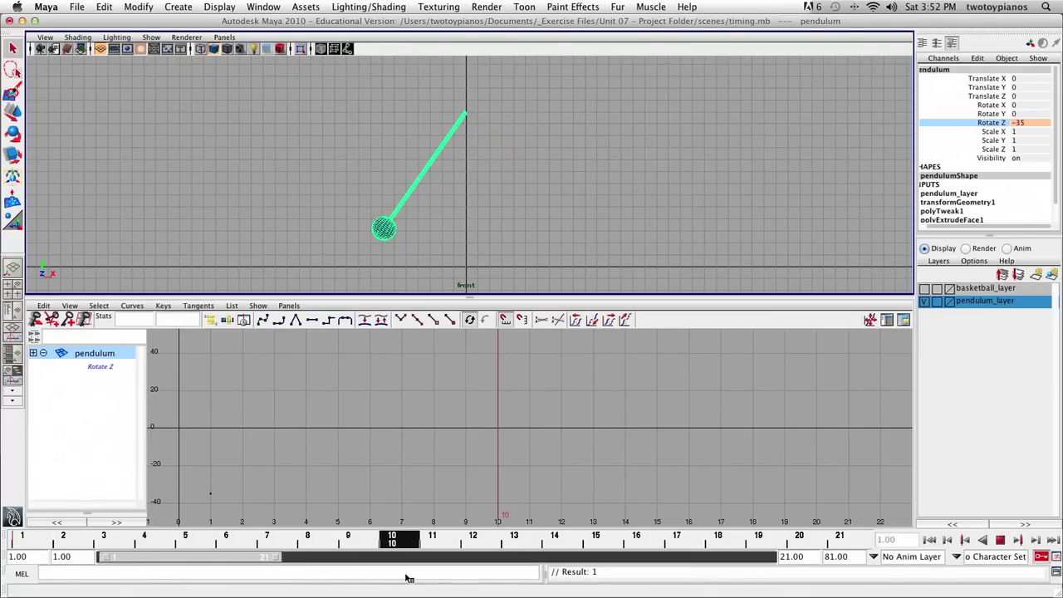
key("alt+v")
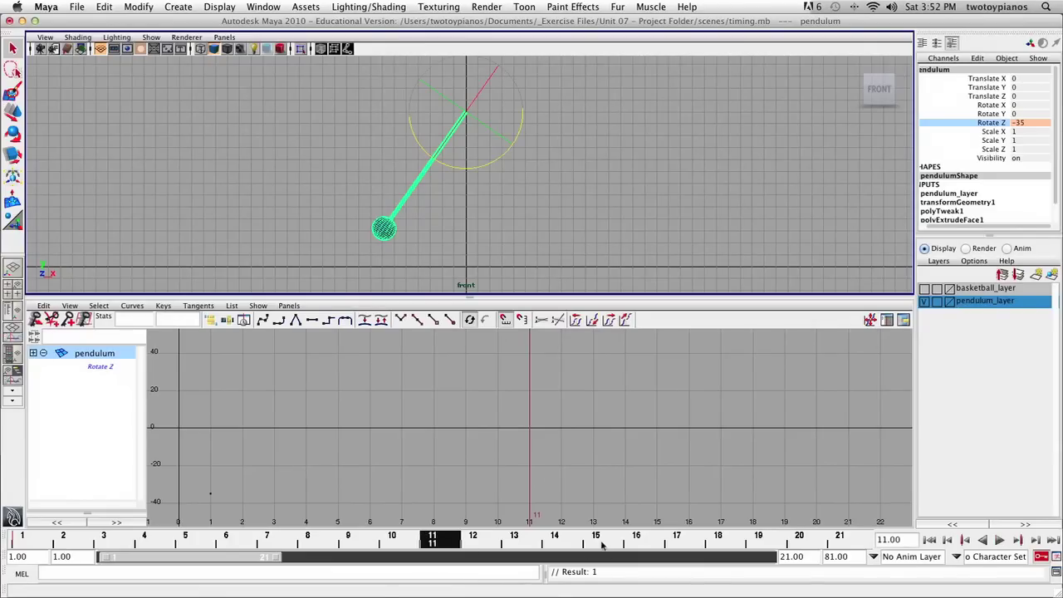
left_click_drag(413, 127, 480, 188)
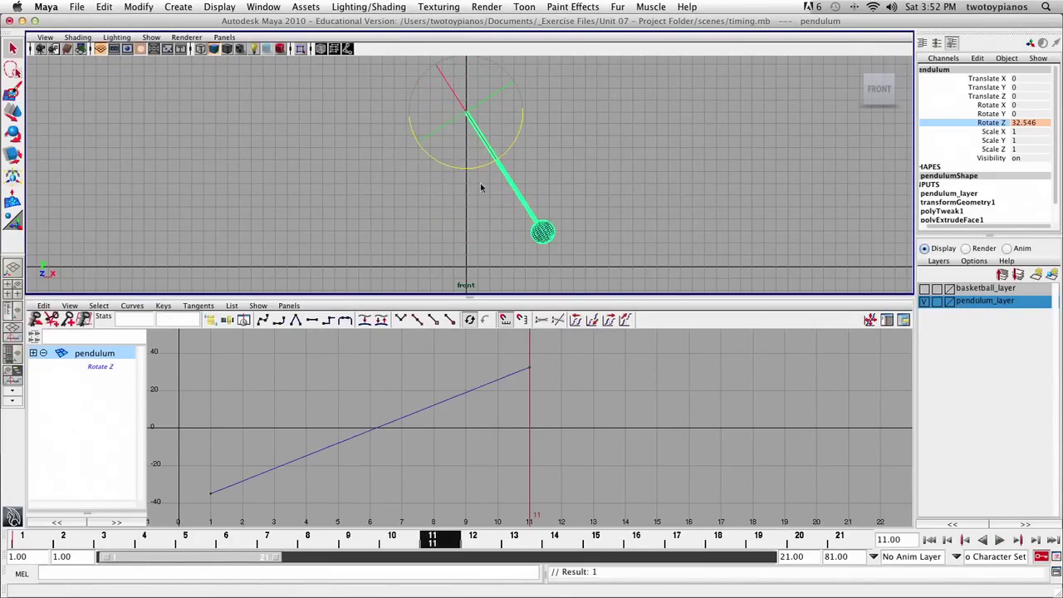
double_click(1036, 126)
type("35")
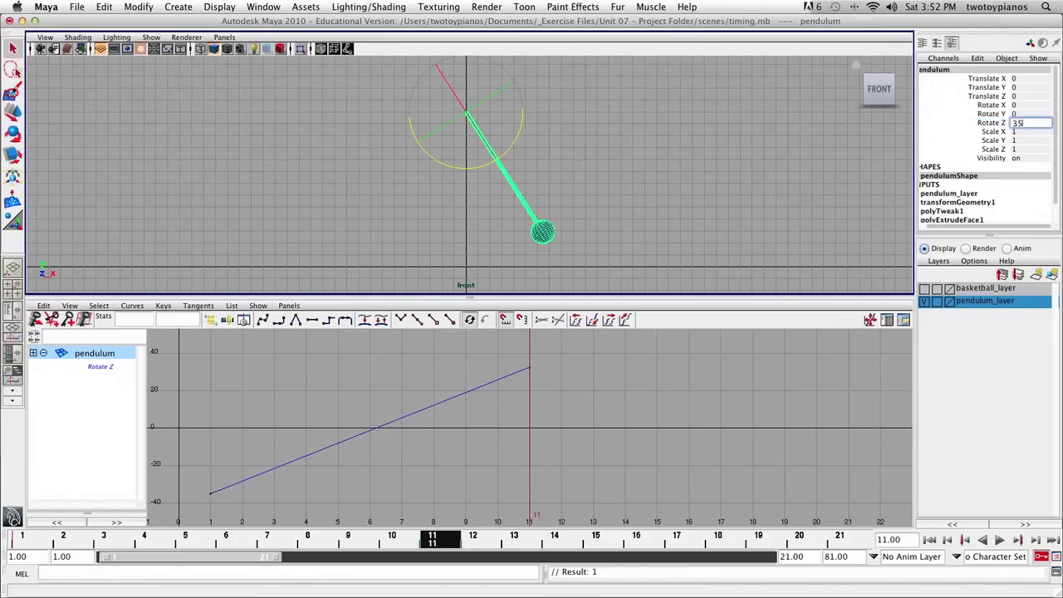
key("Return")
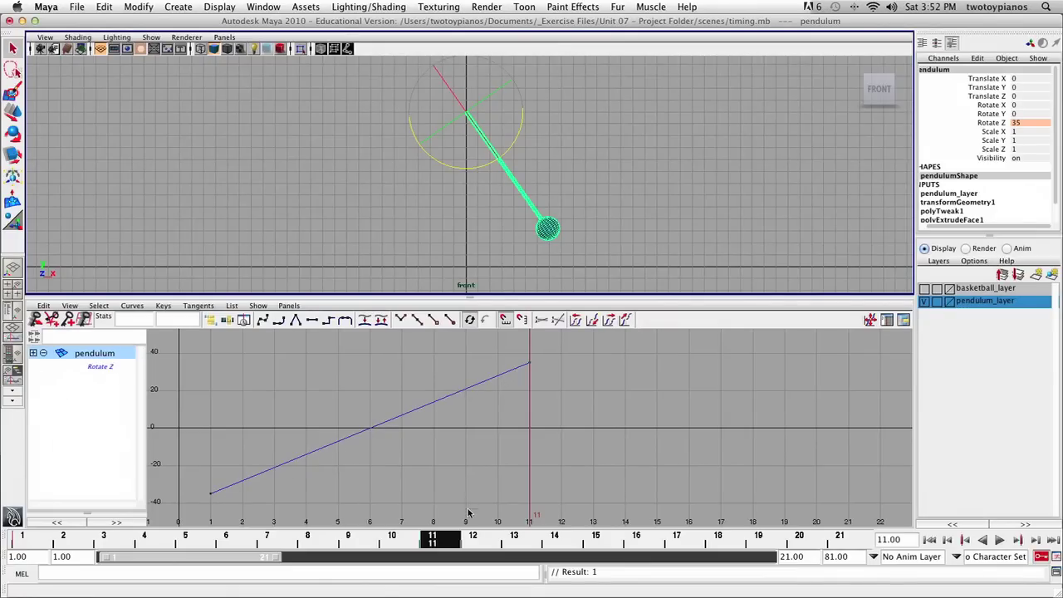
Return the pendulum to its starting side at frame 21 by setting Rotate Z to -35
left_click_drag(437, 540, 840, 540)
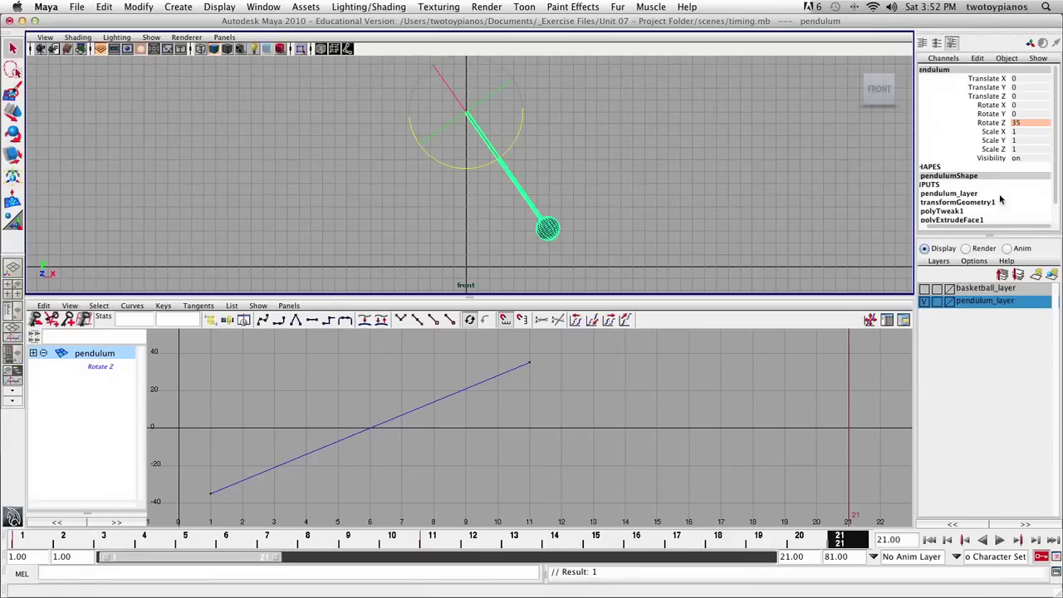
left_click(993, 123)
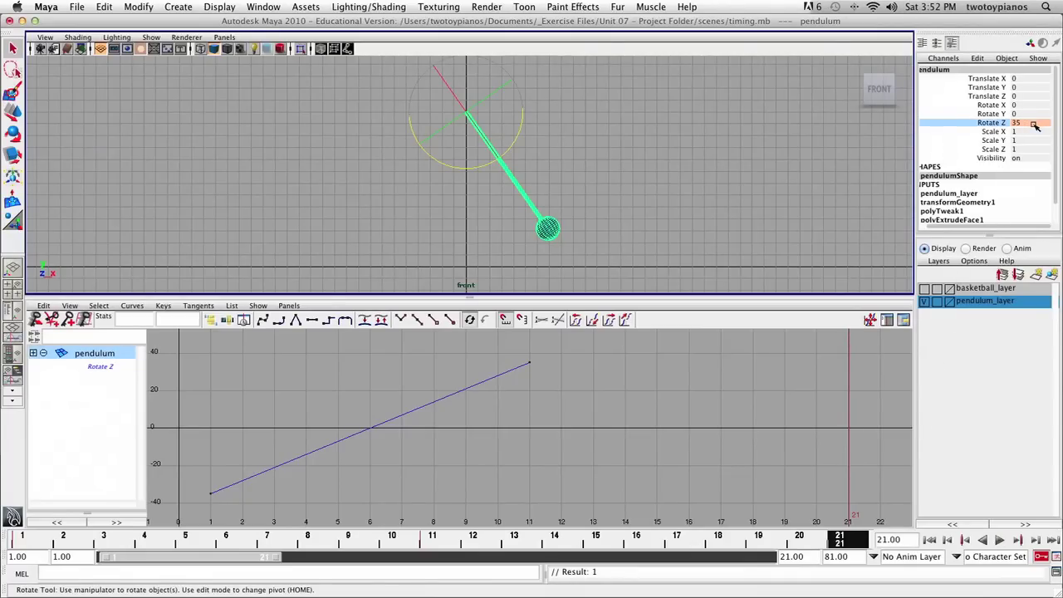
left_click(1033, 123)
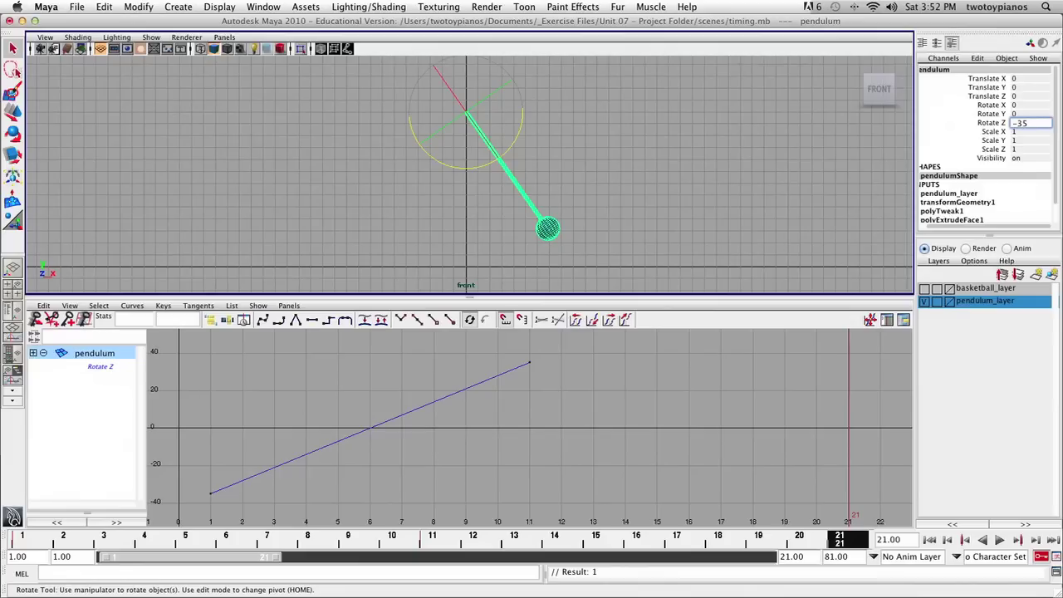
type("-35")
key("Return")
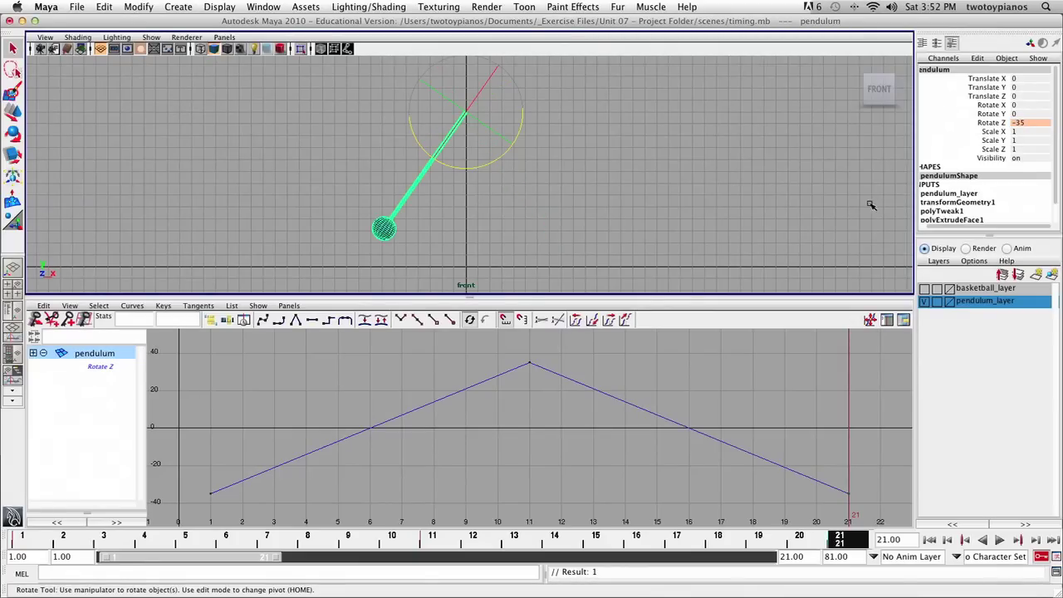
Play back the 21-frame pendulum swing with the pendulum selected, and stop the playback
key("q")
left_click(583, 220)
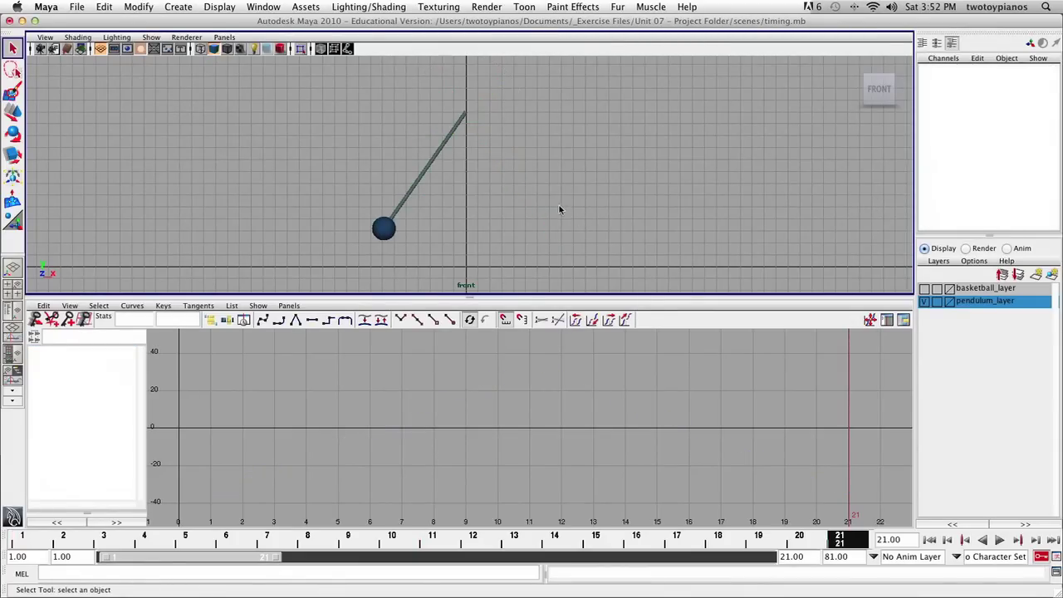
key("z")
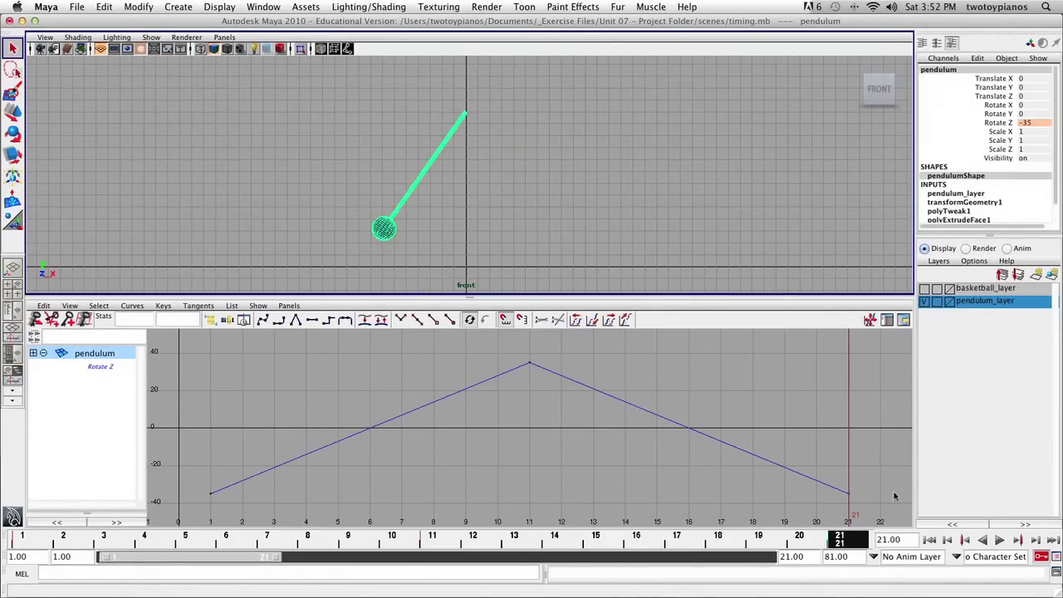
left_click(1000, 541)
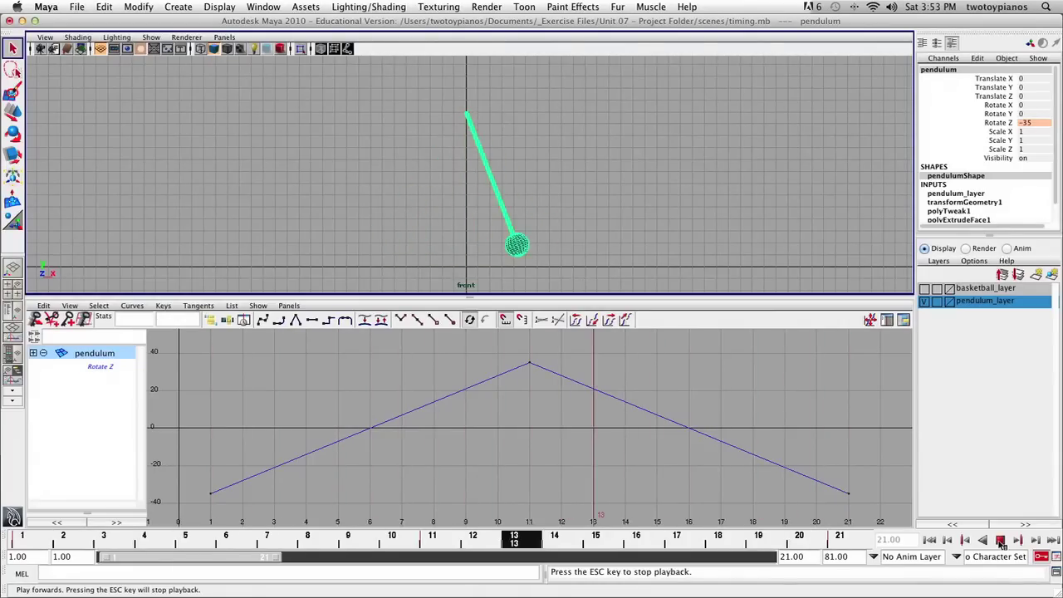
left_click(1001, 540)
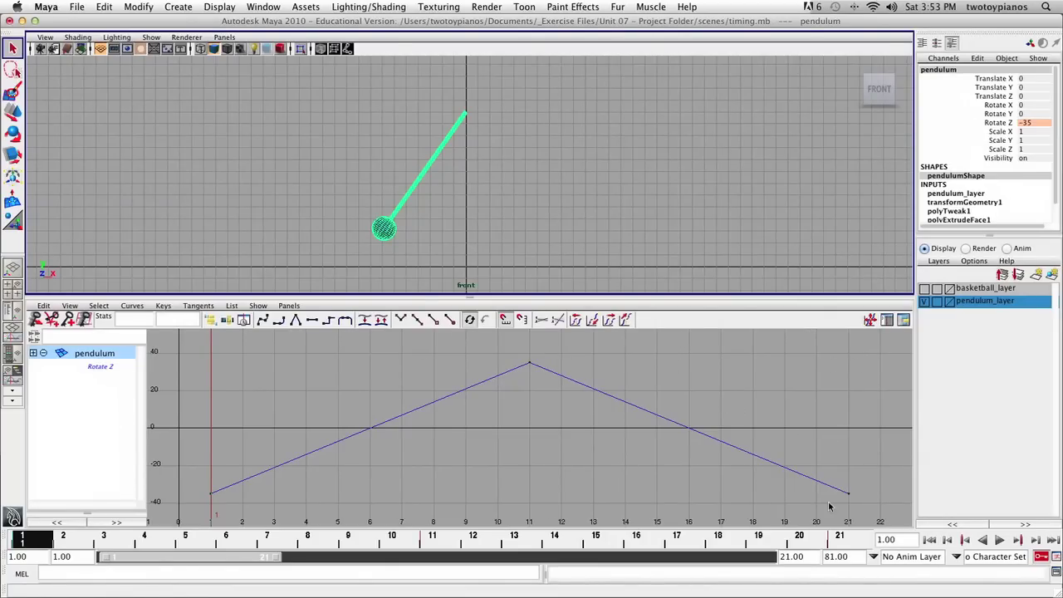
Delete all of the pendulum's Rotate Z keys and set the playback range end to frame 81
left_click_drag(877, 340, 404, 512)
left_click_drag(188, 515, 188, 515)
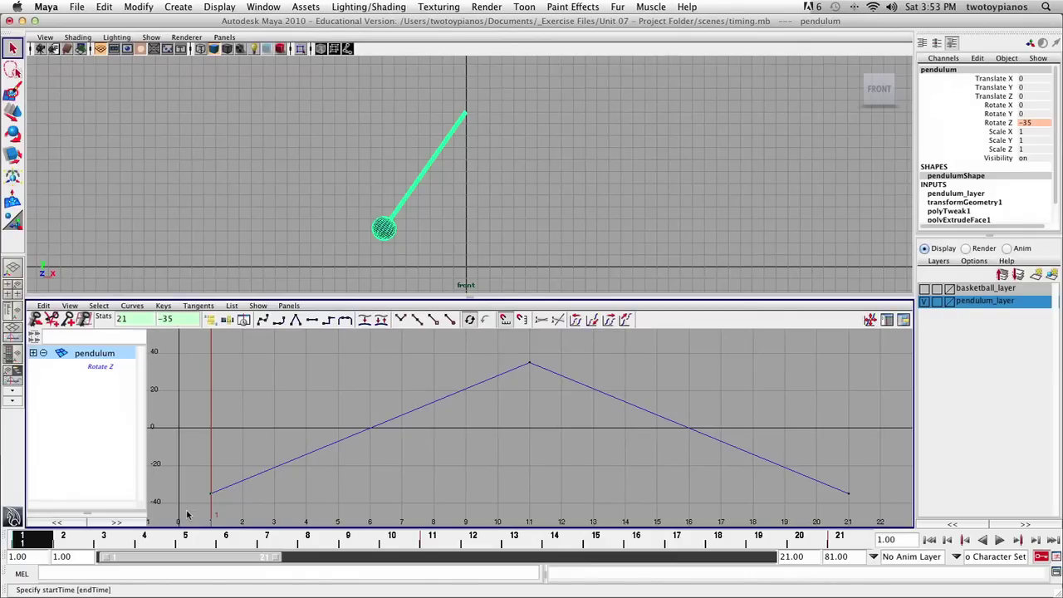
key("Delete")
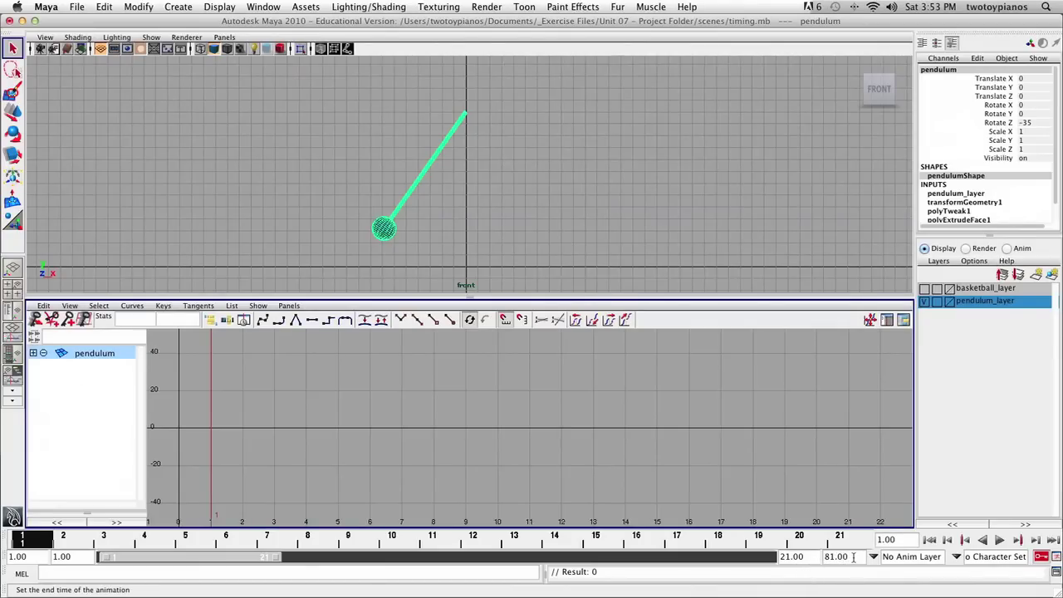
double_click(801, 556)
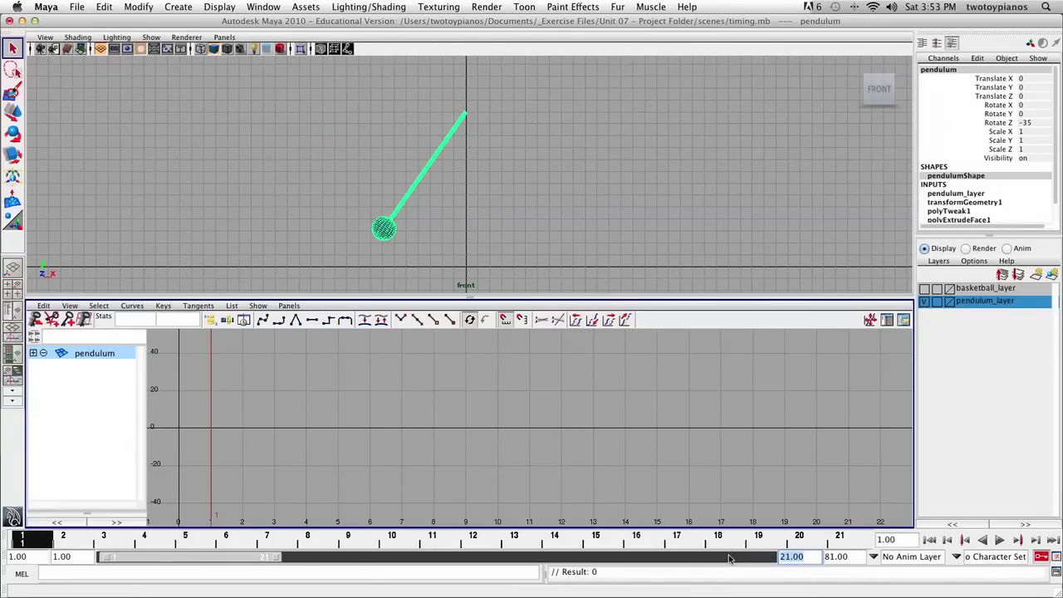
type("81")
key("Return")
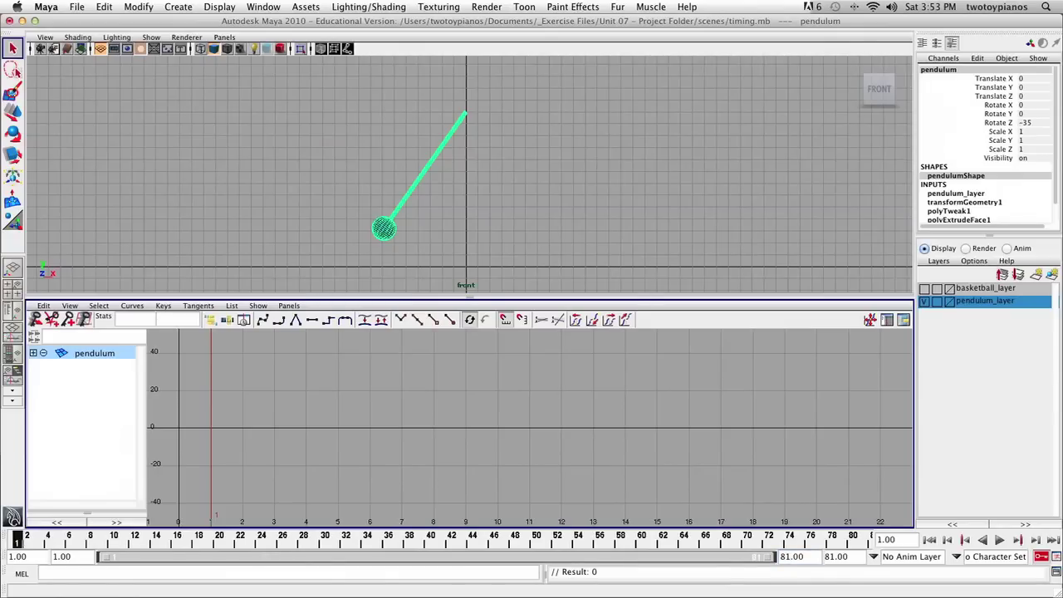
Set a key on only the pendulum's Rotate Z channel at frame 1, keeping the -35 rotation
left_click(1006, 122)
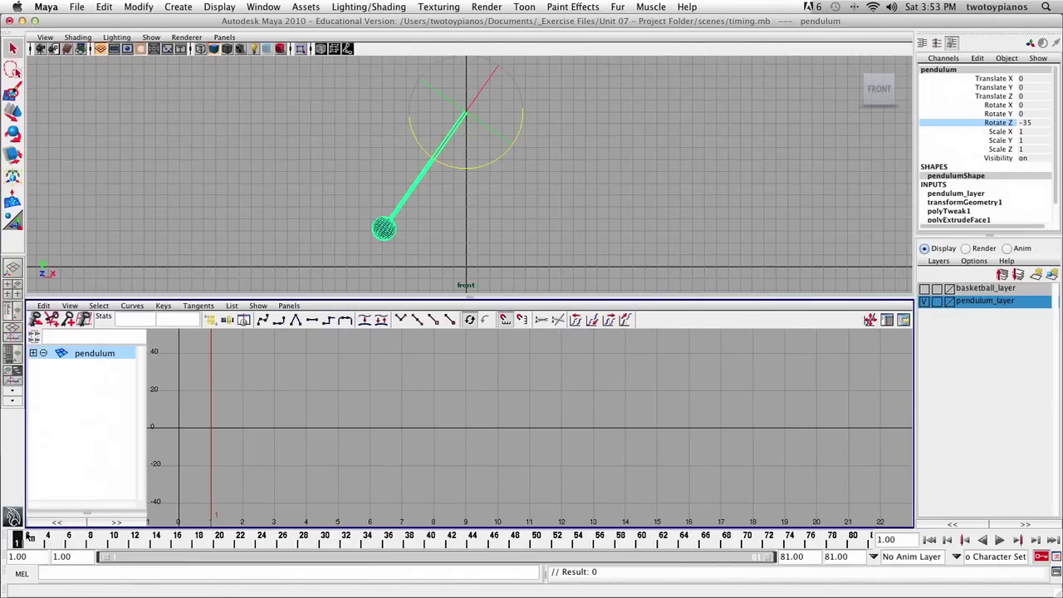
right_click(993, 125)
left_click(953, 153)
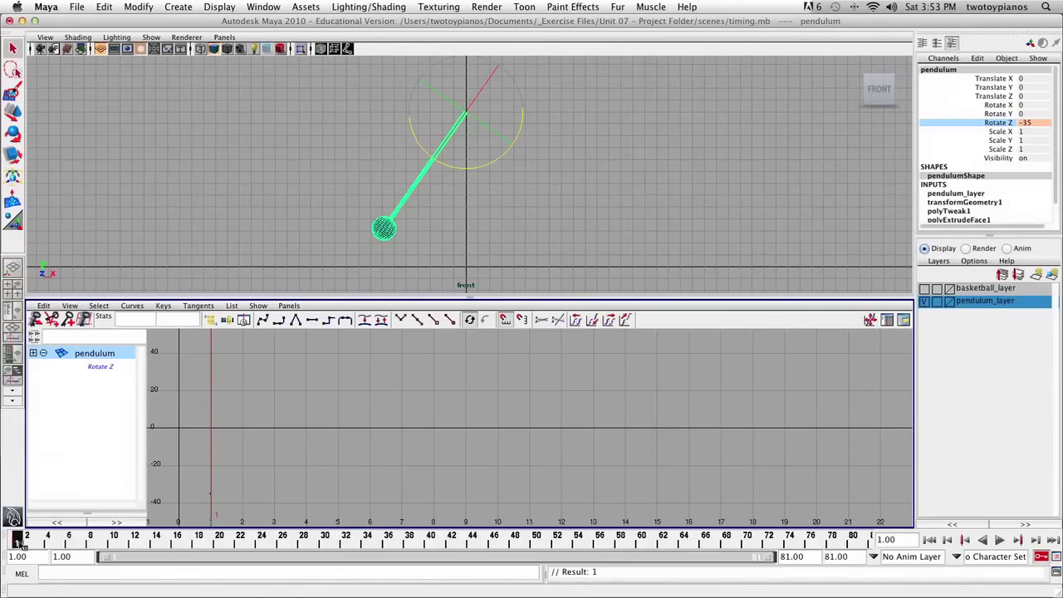
key("alt+v")
Swing the pendulum to the opposite side at frame 41 by setting Rotate Z to 35
mouse_move(307, 538)
left_mouse_down()
mouse_move(458, 538)
mouse_move(440, 538)
left_mouse_up()
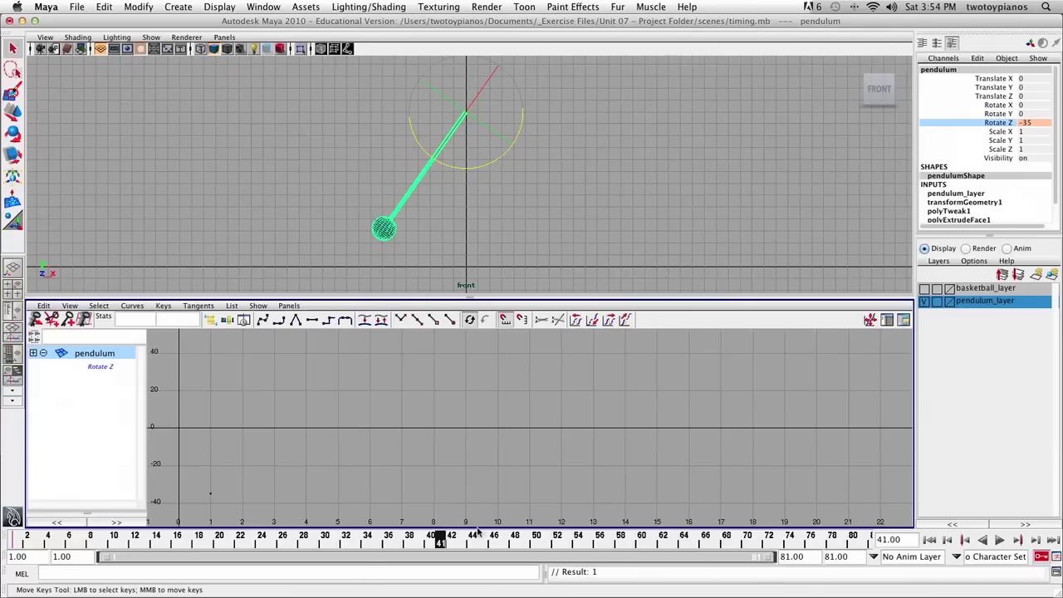
double_click(1038, 124)
type("3")
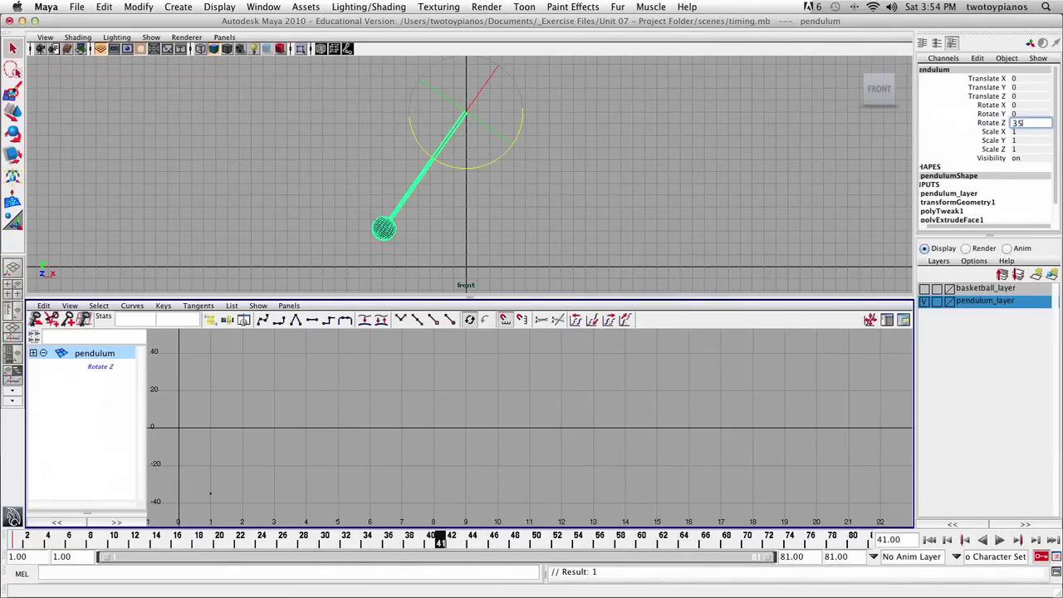
type("5")
key("Return")
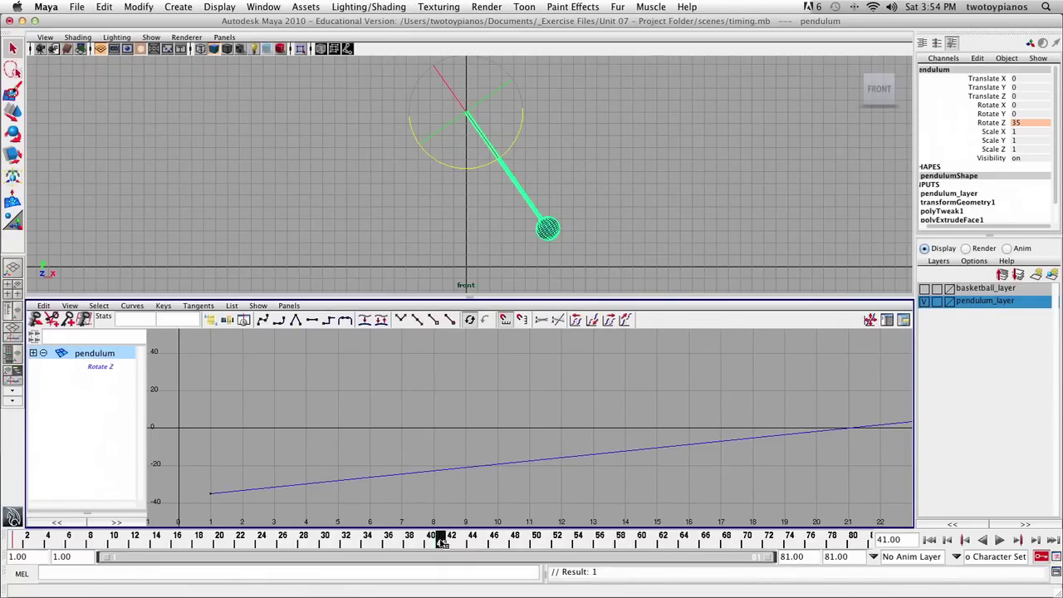
Bring the pendulum back to its starting side at frame 81 by setting Rotate Z to -35
left_click_drag(440, 540, 863, 540)
left_click(996, 123)
double_click(1029, 123)
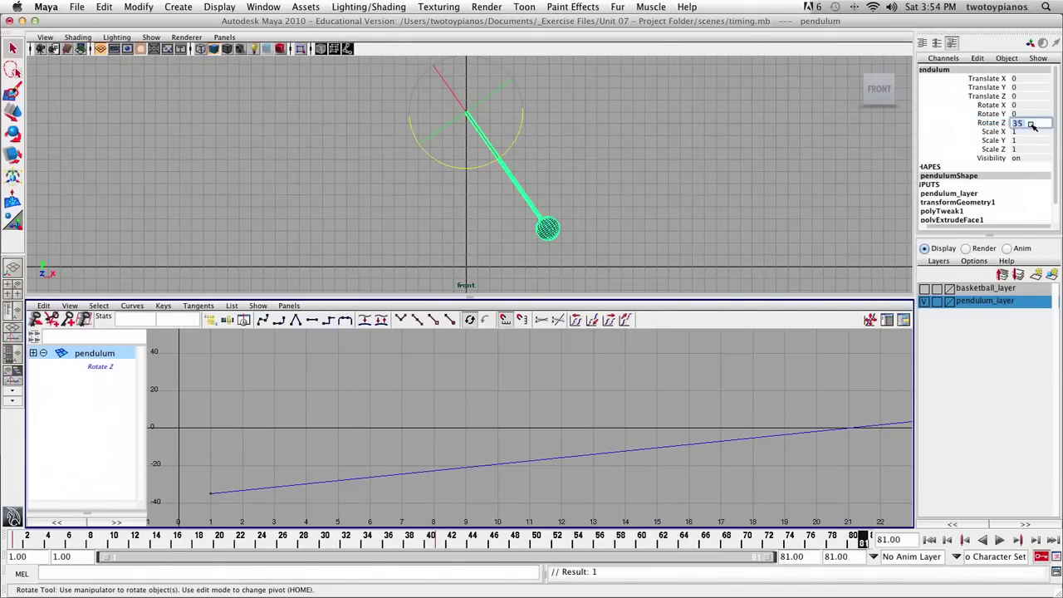
type("-35")
key("Return")
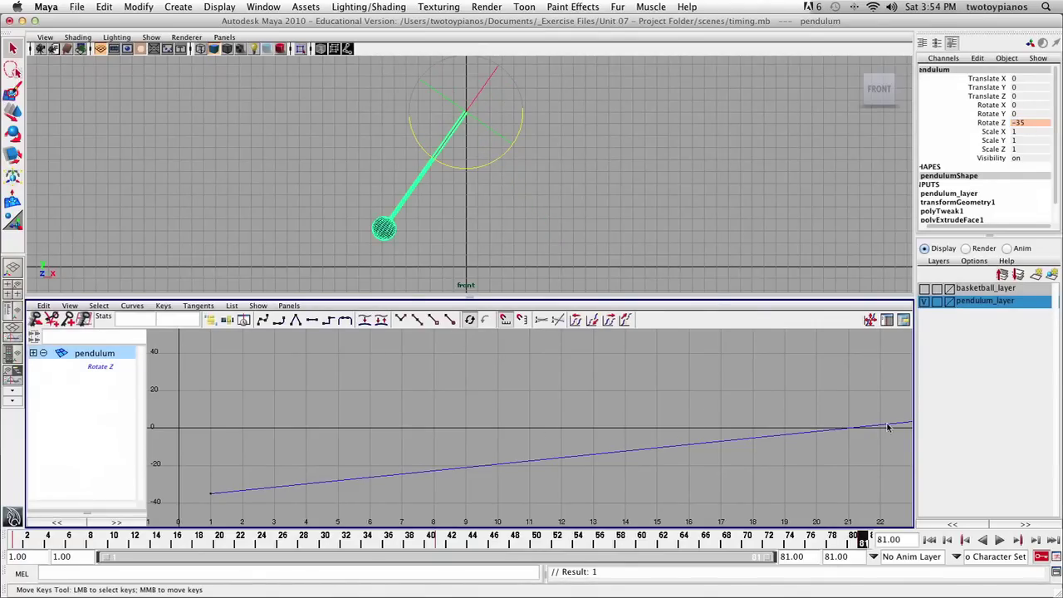
Frame the whole Rotate Z curve in the Graph Editor, then play back the 81-frame swing and stop it
left_click(70, 307)
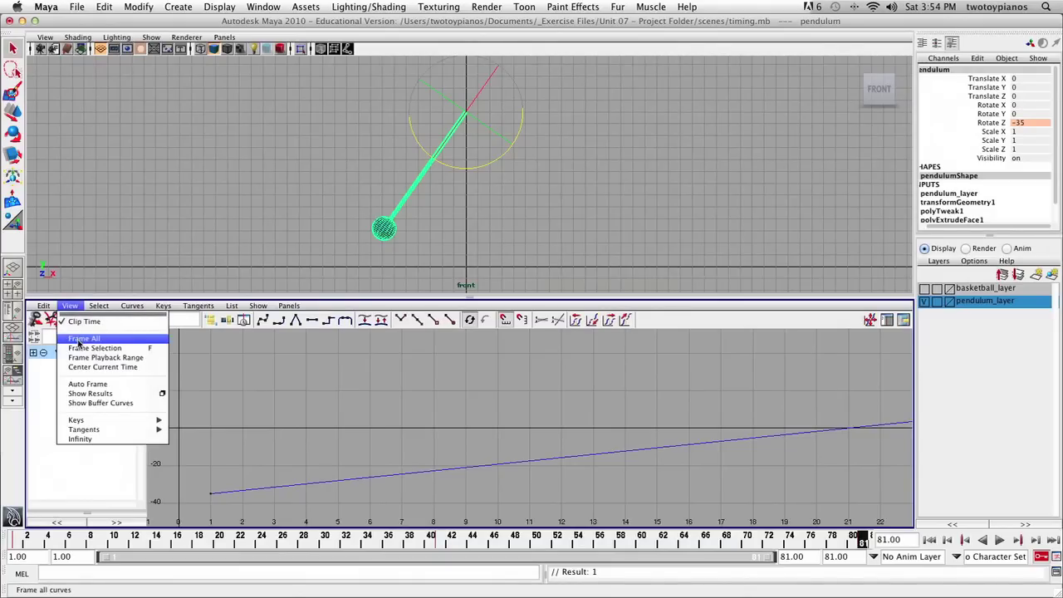
left_click(83, 339)
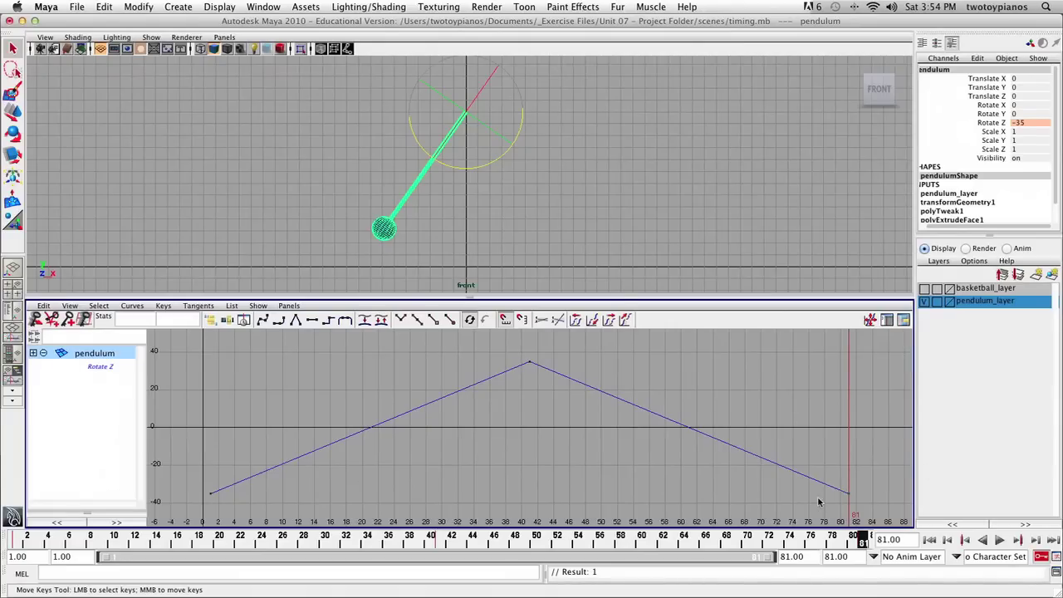
left_click(1000, 540)
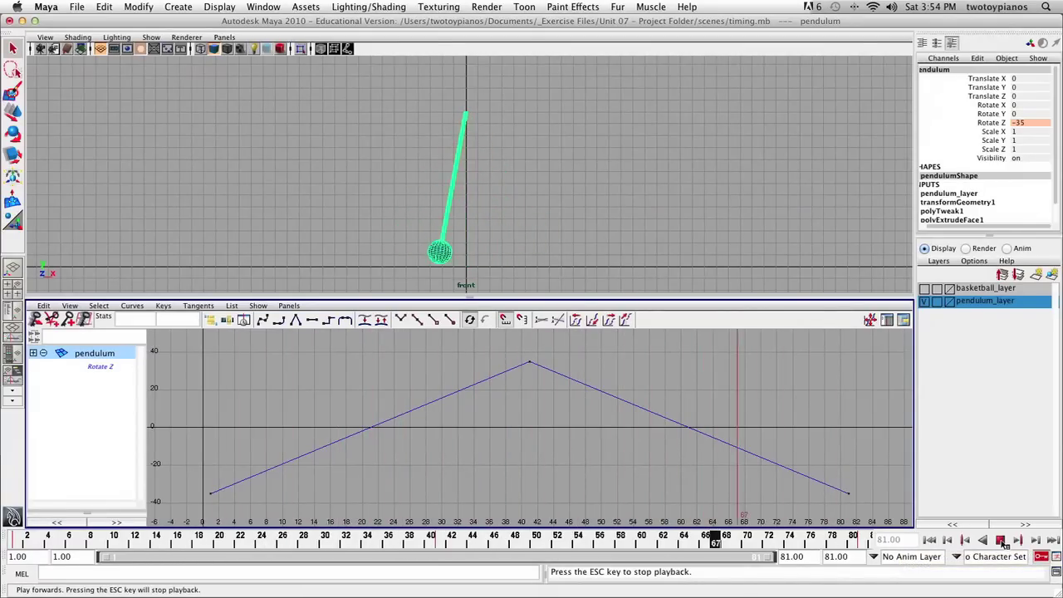
left_click(1001, 539)
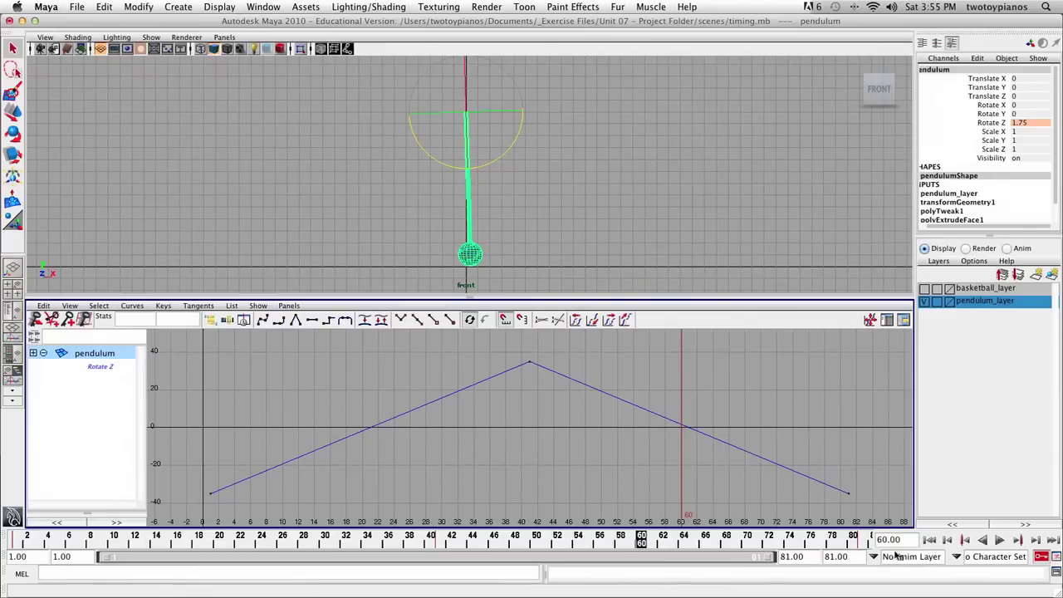
Delete all keys of the 81-frame swing and set the playback range end to frame 41
left_click_drag(880, 347, 191, 540)
key("Delete")
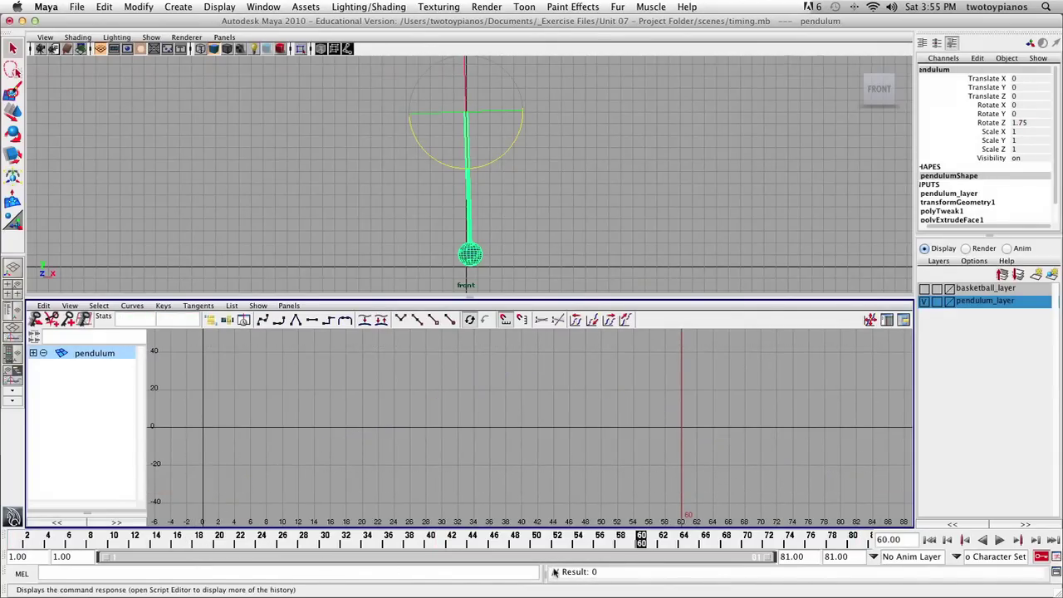
left_click(795, 556)
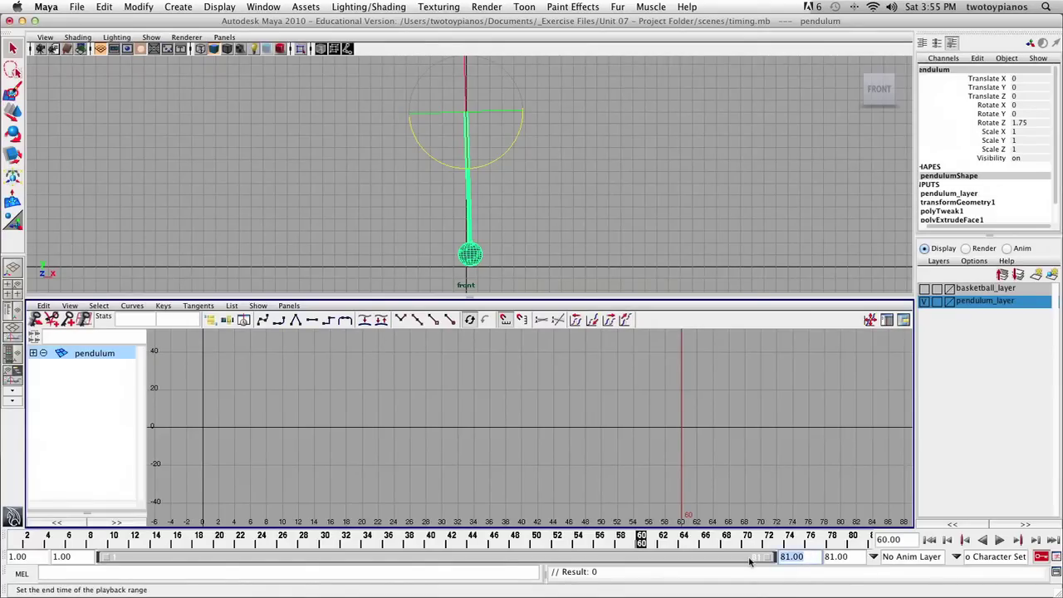
type("41")
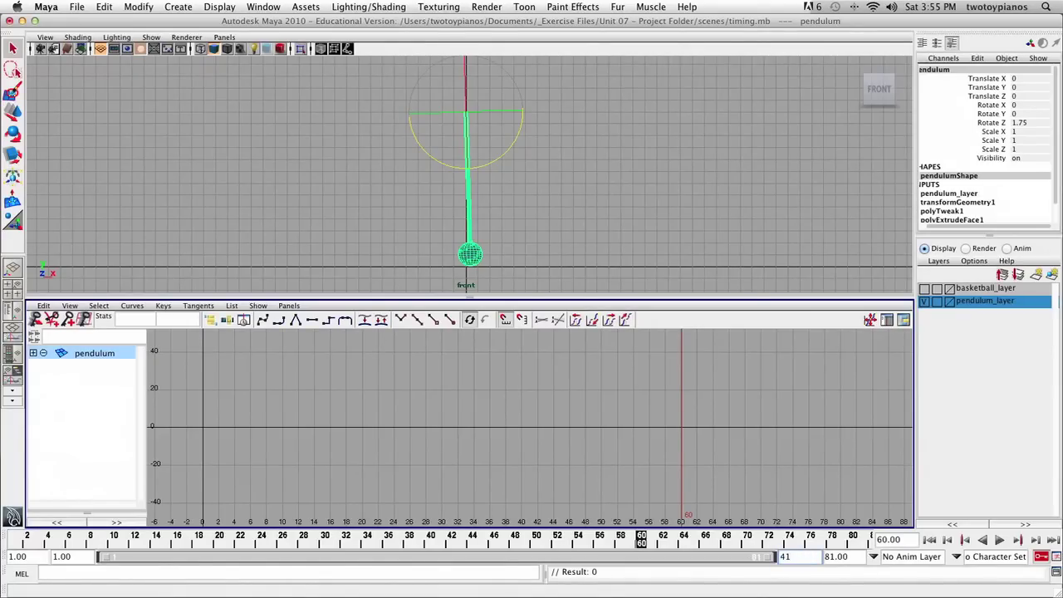
key("Return")
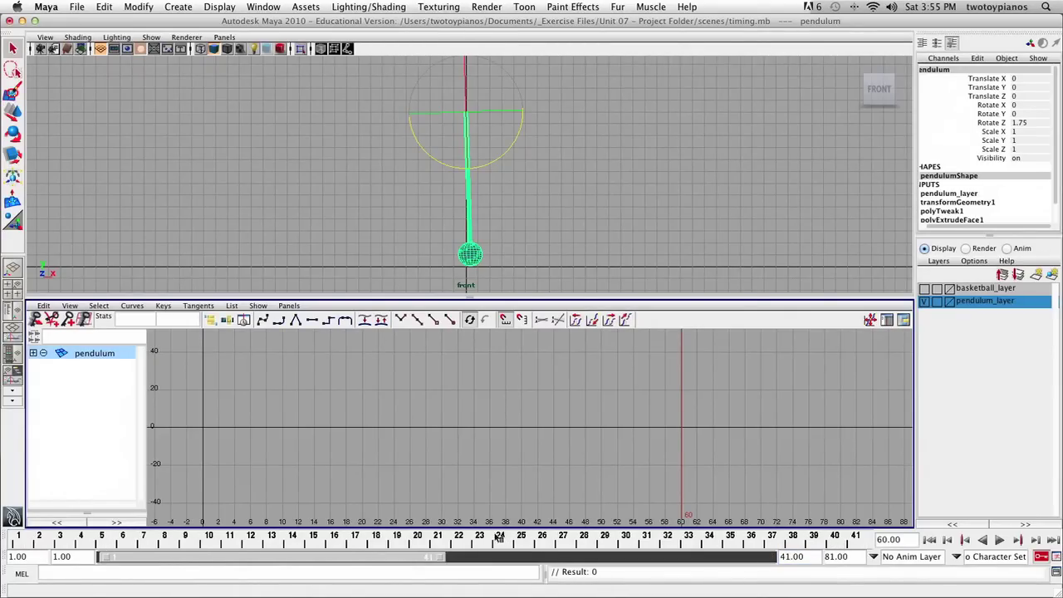
Set the pendulum's Rotate Z to -35 at frame 1 and key only that channel
left_click_drag(480, 538, 7, 533)
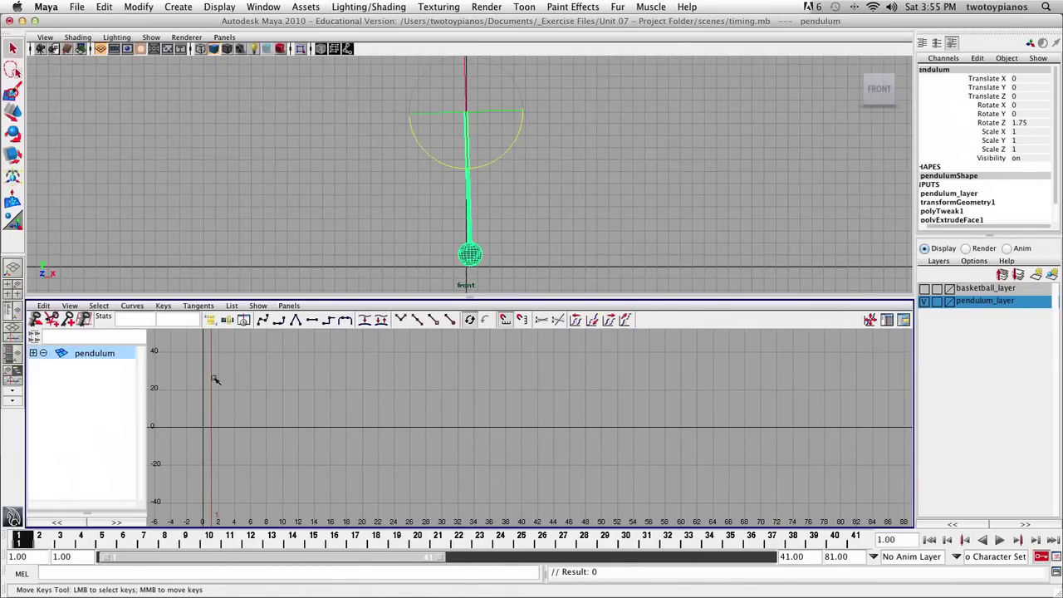
left_click(1003, 122)
left_click(1039, 123)
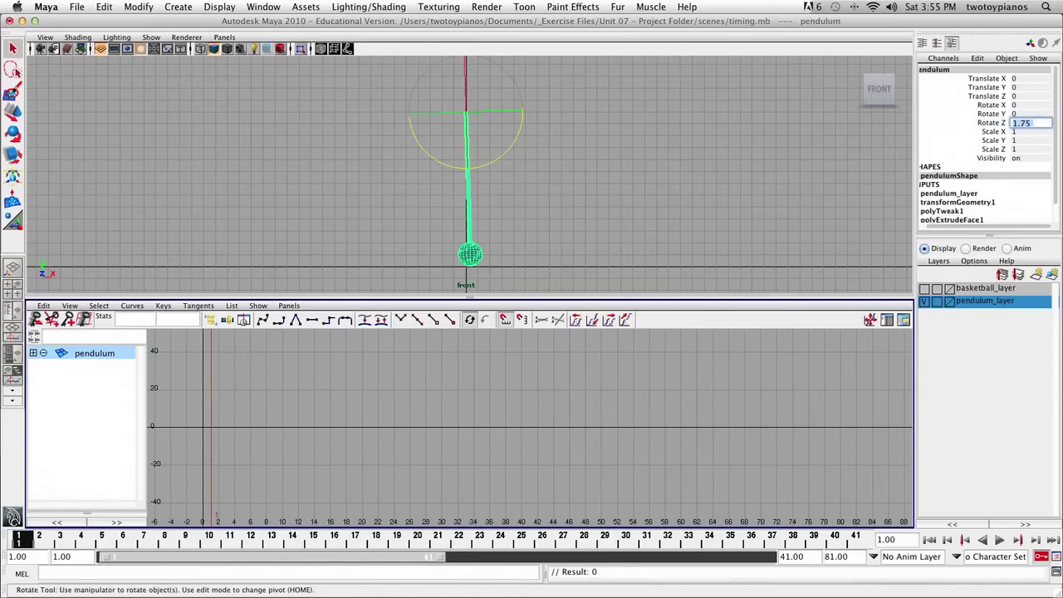
type("-35")
key("Return")
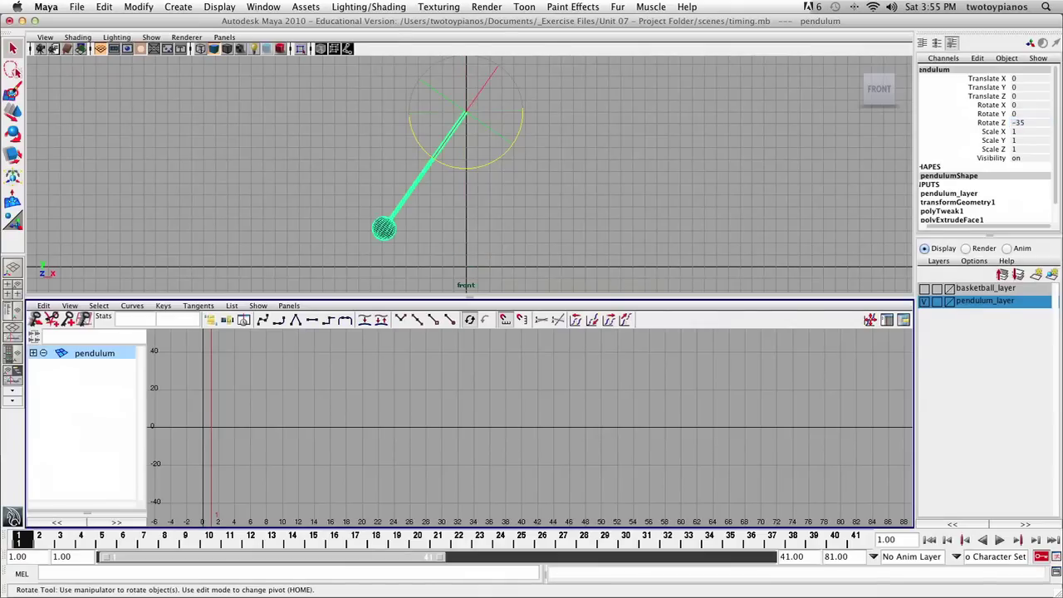
left_click(995, 123)
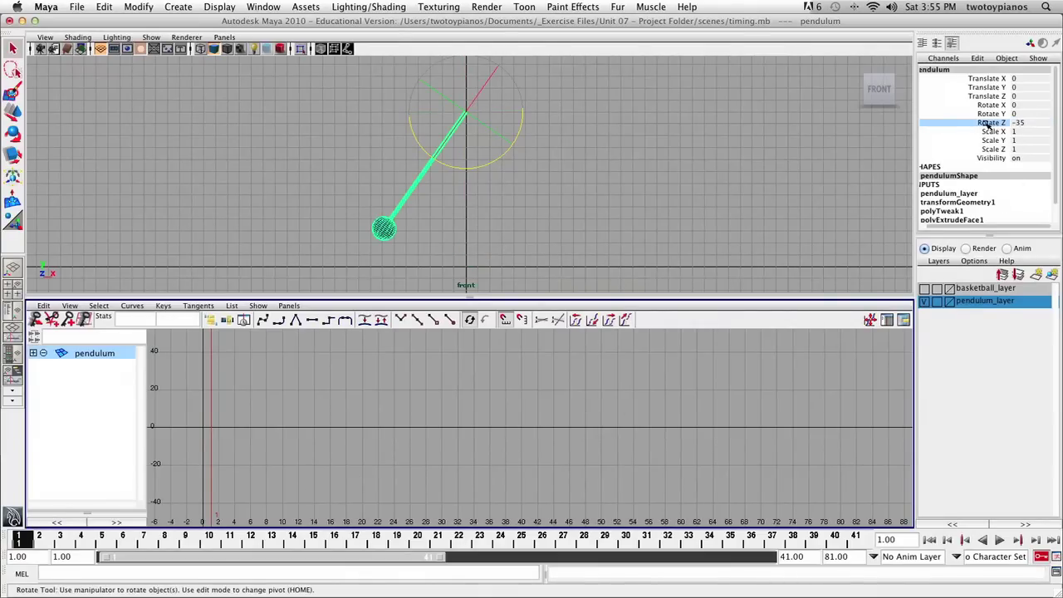
right_click(987, 124)
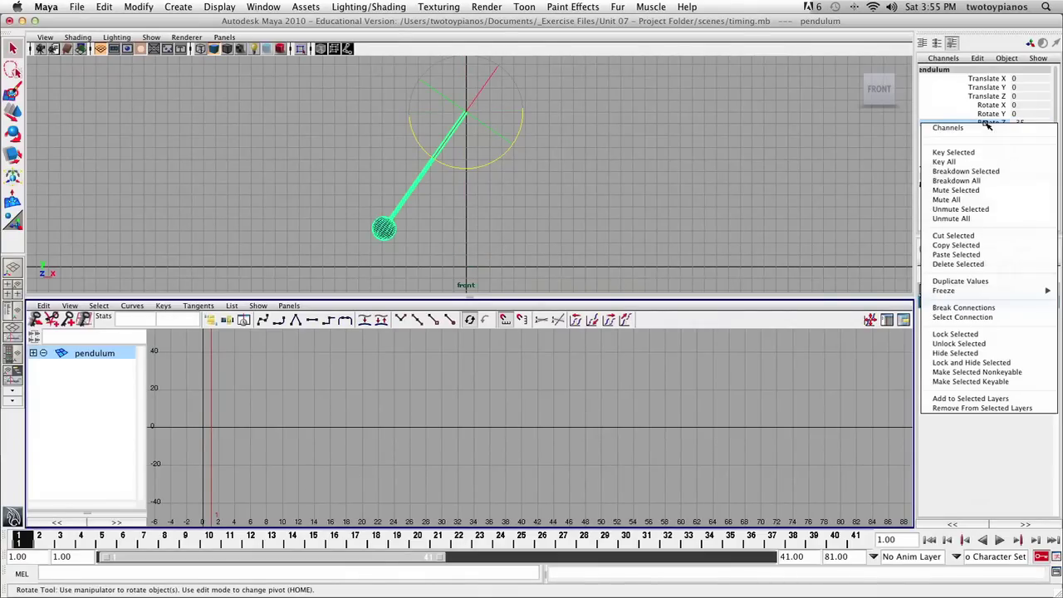
left_click(984, 153)
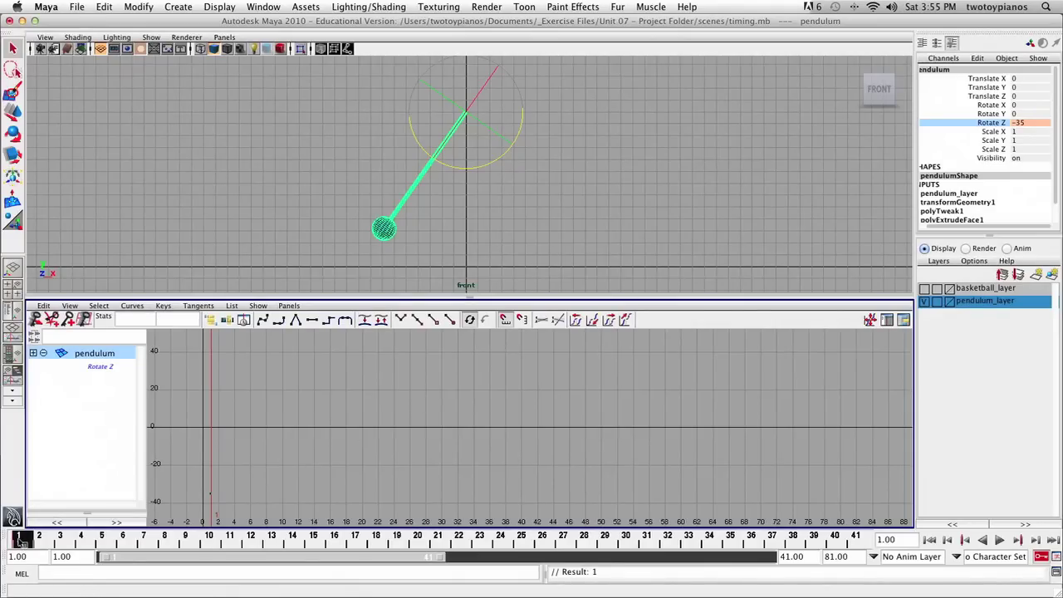
Swing the pendulum to the opposite side at frame 21 by setting Rotate Z to 35
left_click_drag(22, 540, 438, 539)
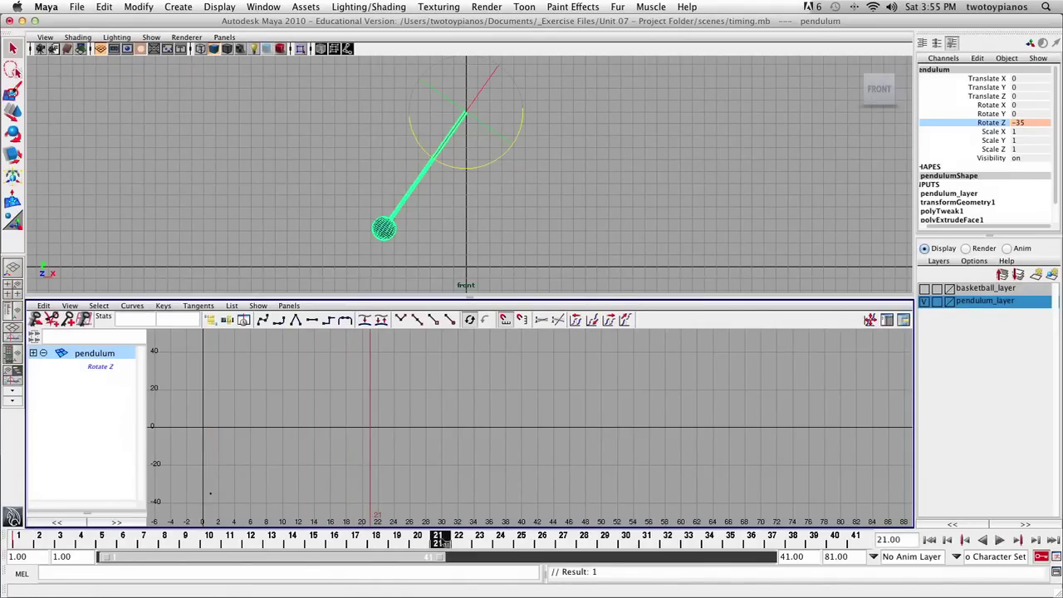
left_click(1043, 123)
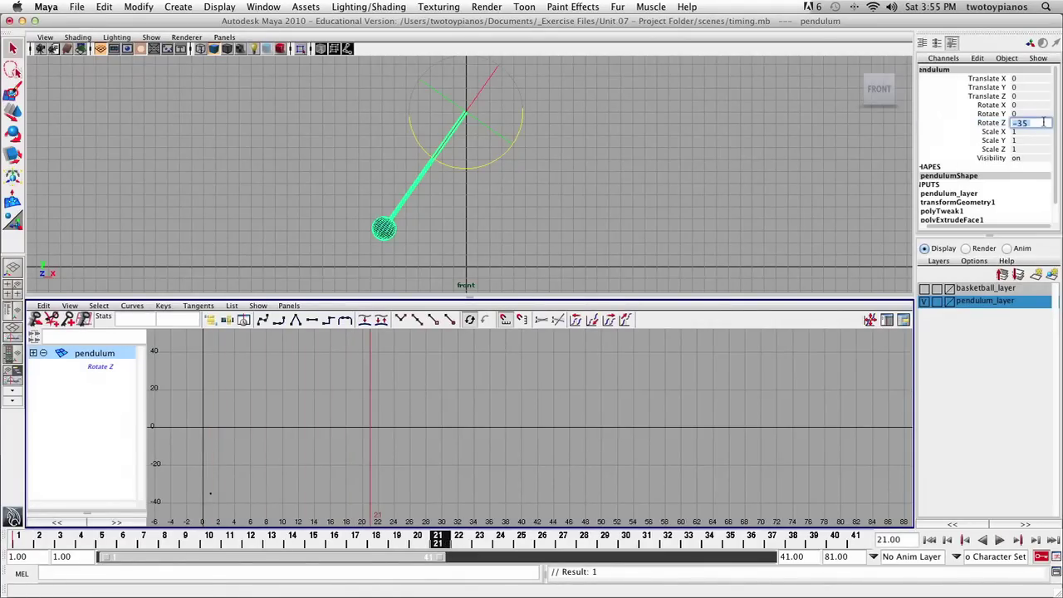
type("35")
key("Return")
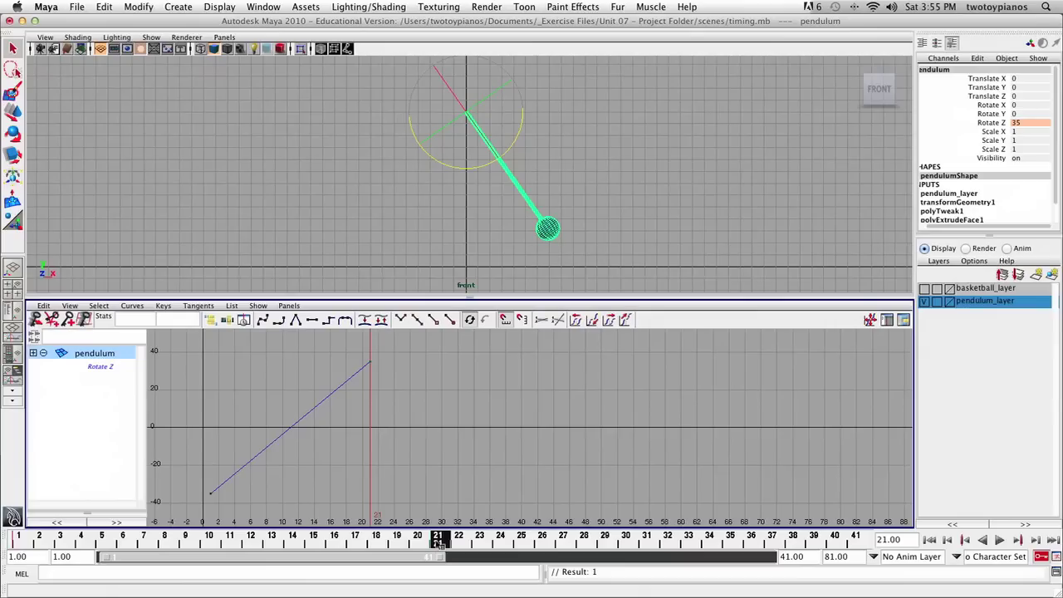
Return the pendulum to its starting side at frame 41 by setting Rotate Z to -35
left_click_drag(436, 539, 855, 540)
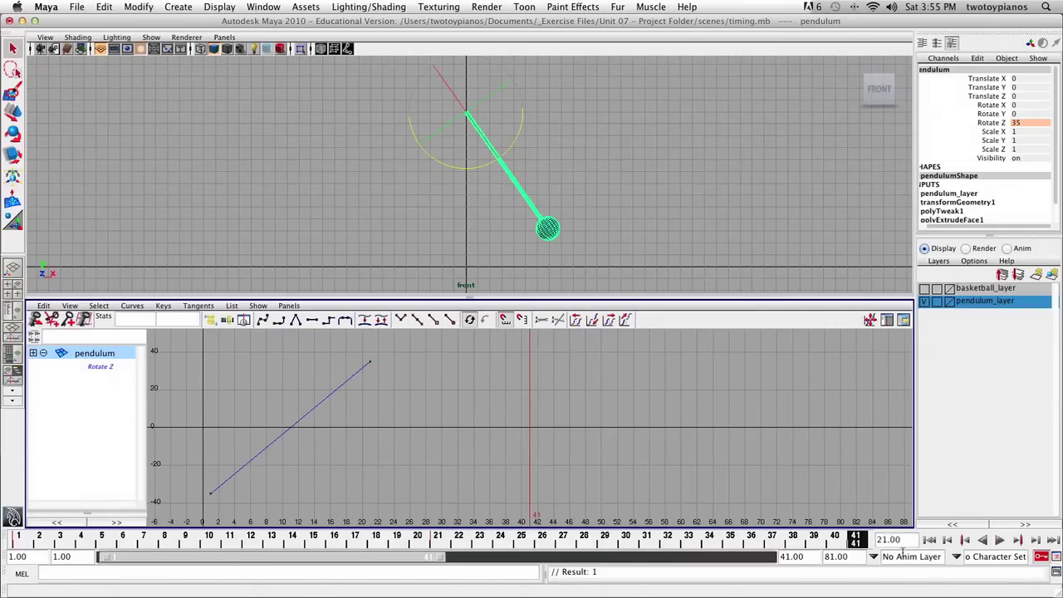
left_click(1044, 123)
type("-35")
key("Return")
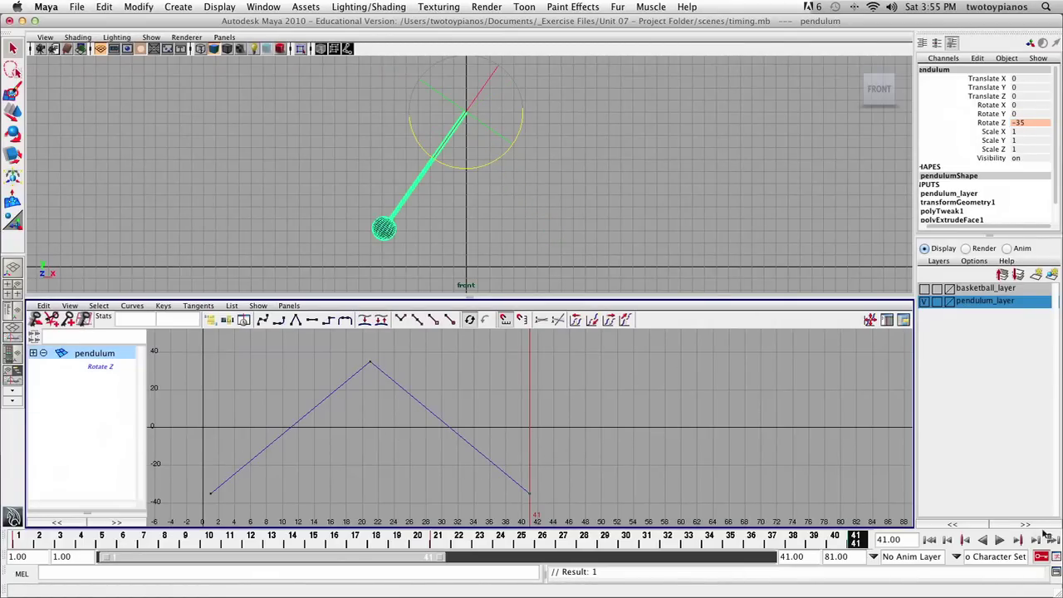
Play back the 41-frame swing, then deselect the pendulum and play the swing again before stopping it
left_click(999, 540)
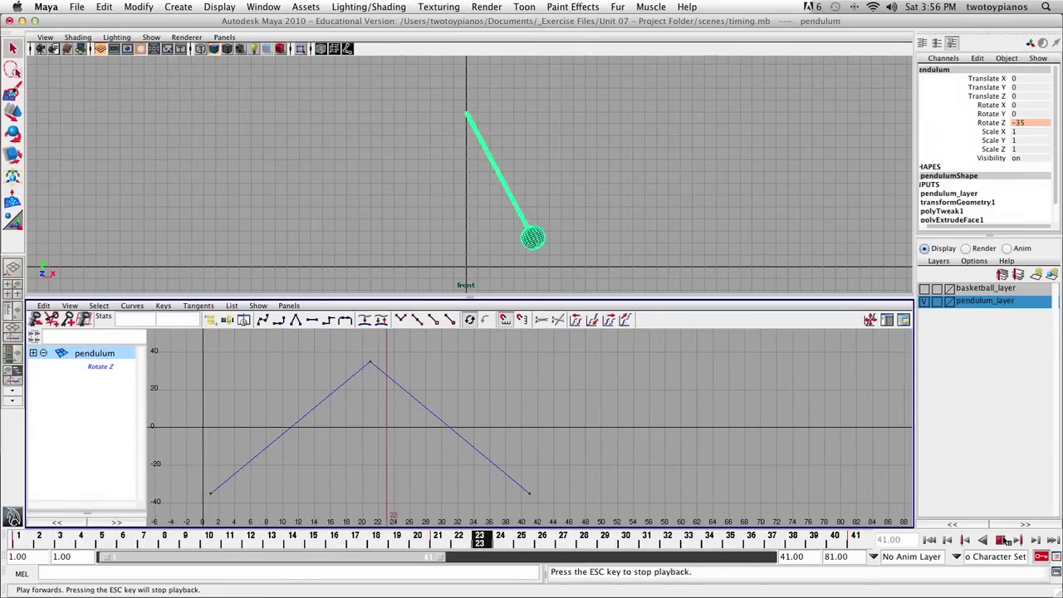
left_click(1002, 539)
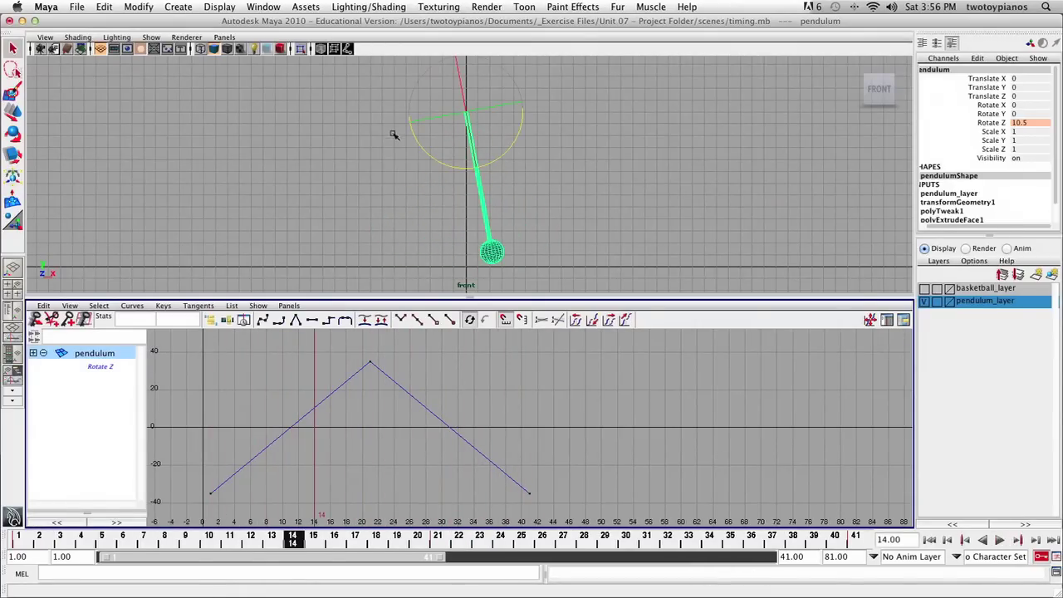
middle_click_drag(372, 186, 609, 174, "alt")
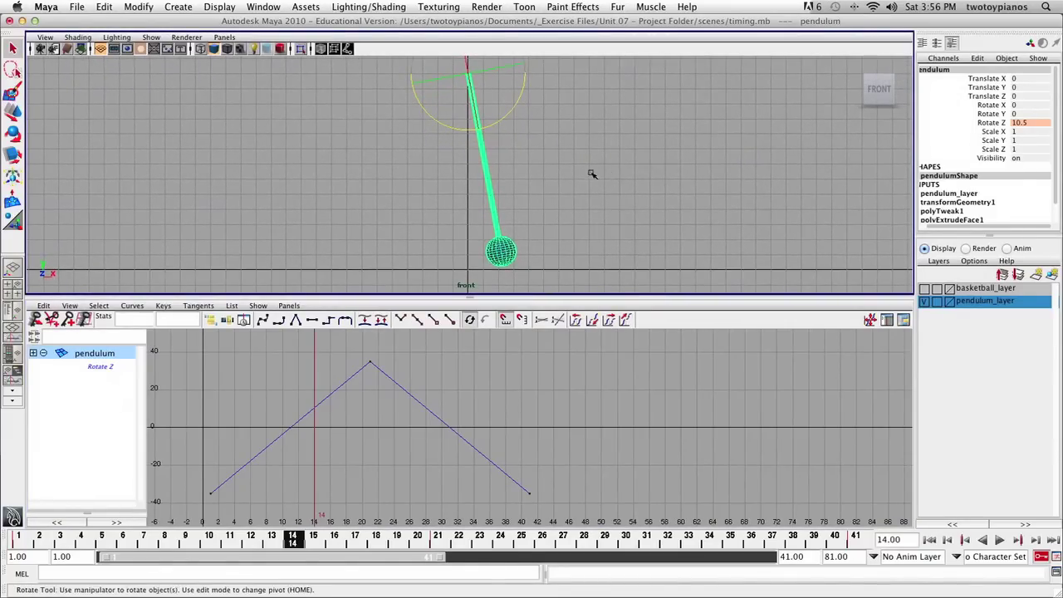
left_click(566, 164)
left_click(997, 540)
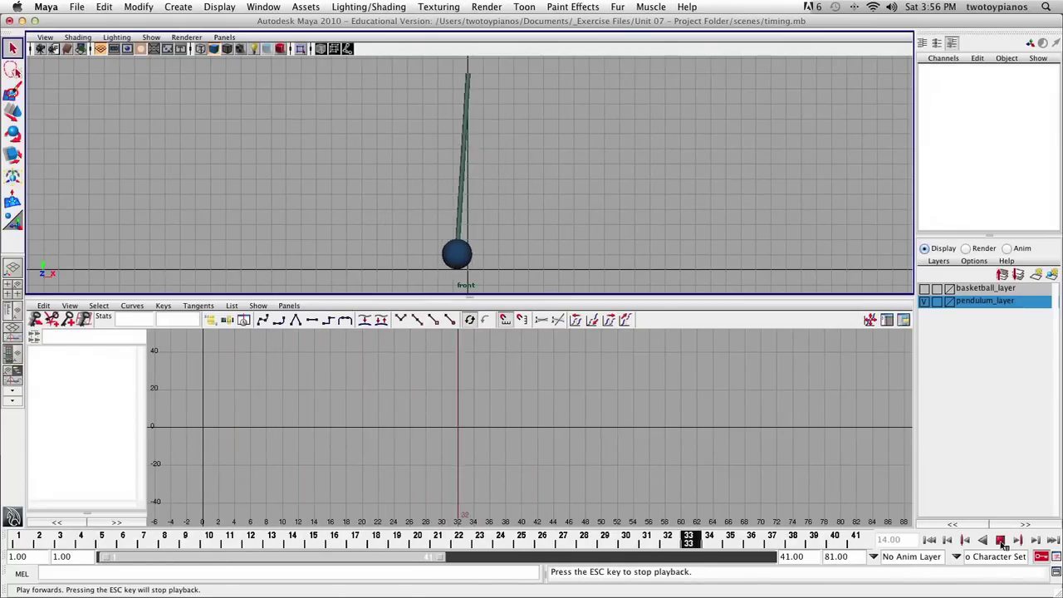
left_click(1000, 539)
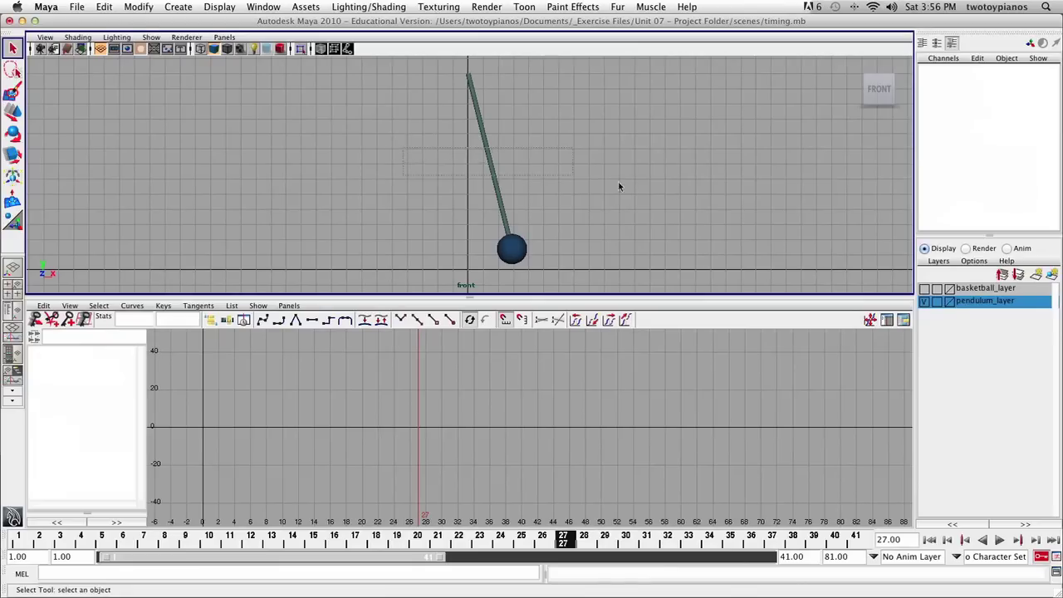
Reselect the pendulum and step through the linear swing from frame 1 to frame 13, checking how Rotate Z changes per frame
left_click_drag(618, 186, 647, 191)
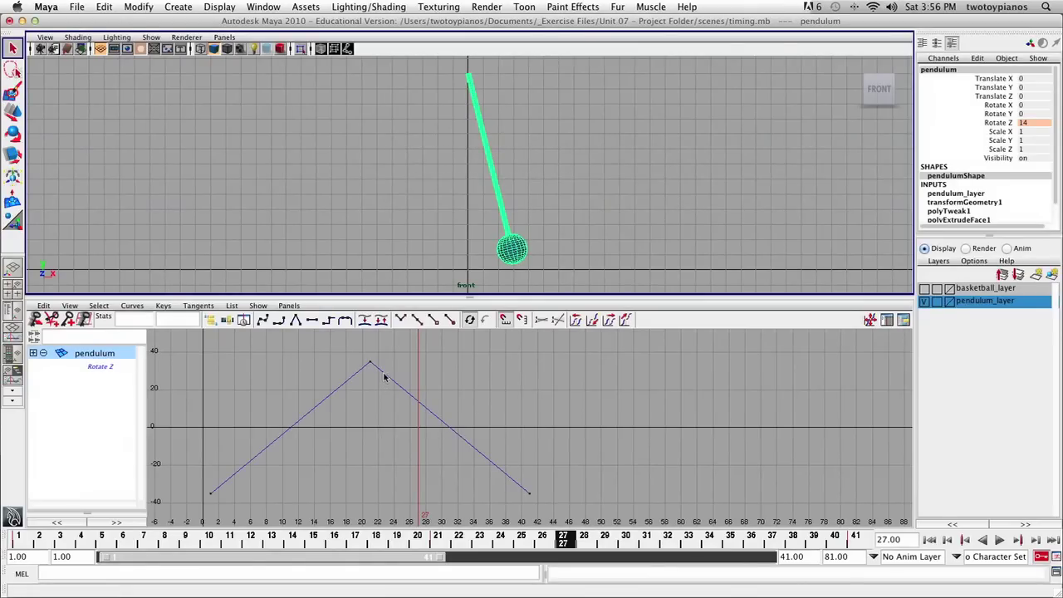
mouse_move(563, 538)
left_mouse_down()
mouse_move(3, 549)
mouse_move(18, 539)
left_mouse_up()
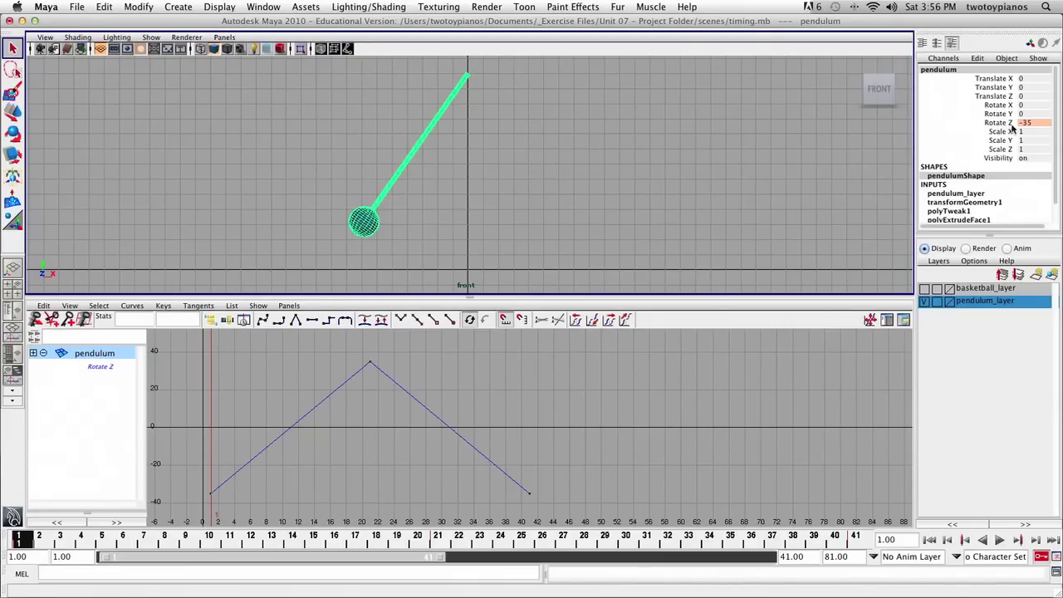
left_click(48, 540)
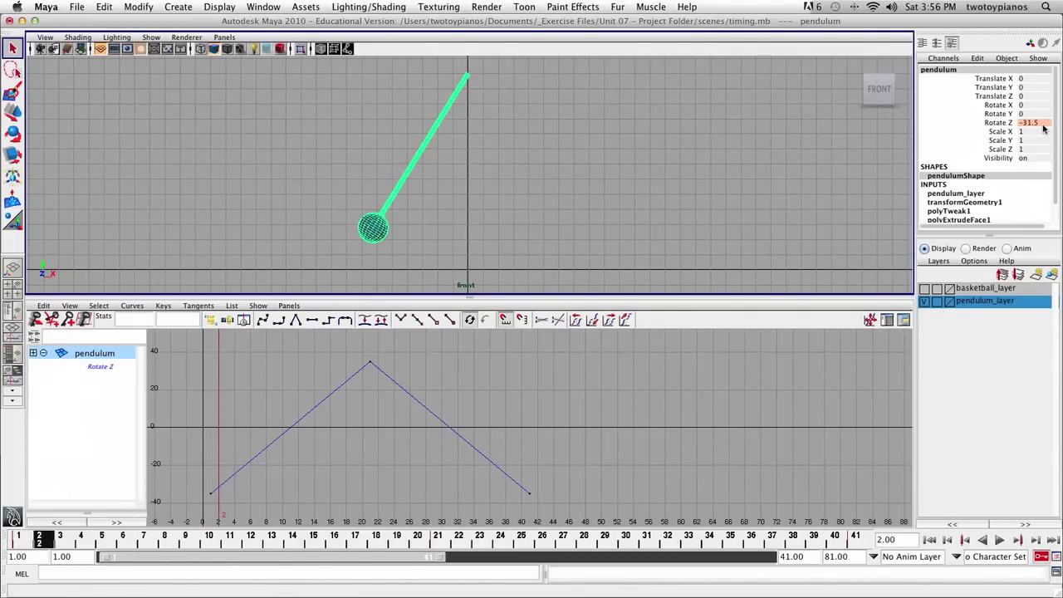
left_click(66, 542)
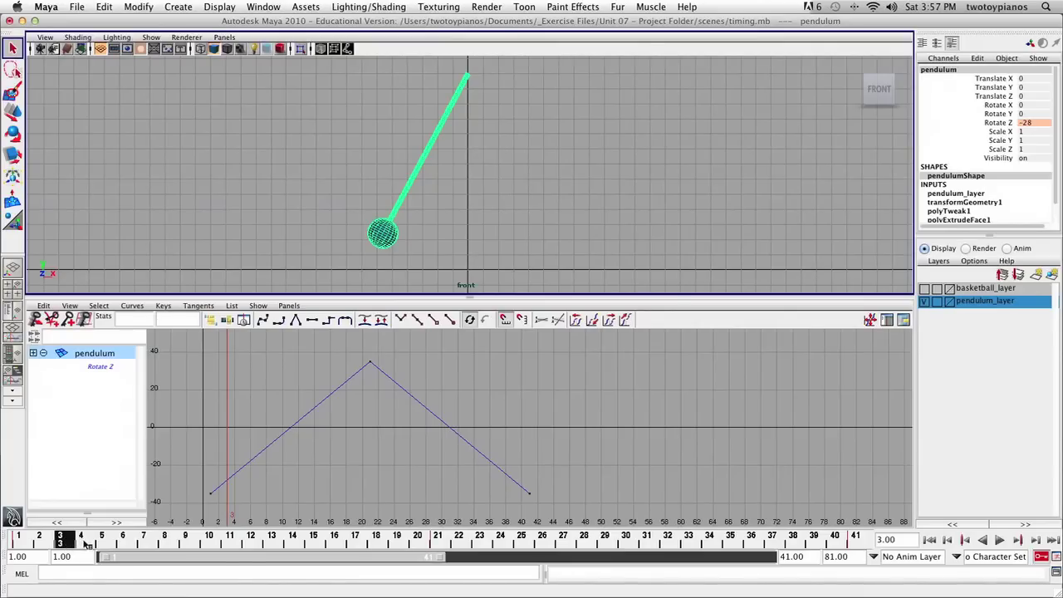
left_click(81, 542)
left_click(101, 543)
left_click(128, 543)
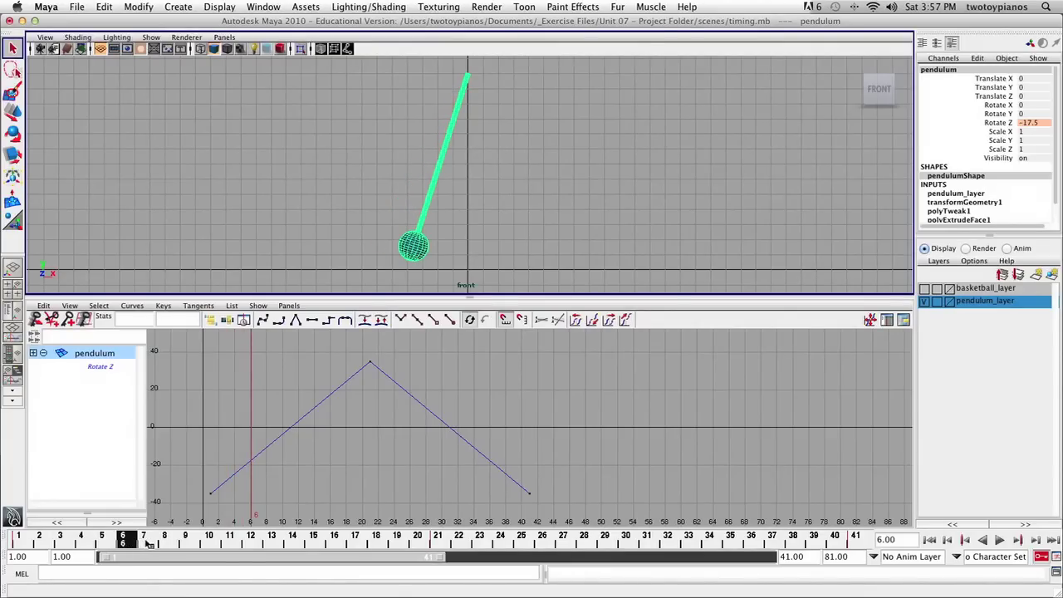
left_click(148, 542)
left_click(171, 542)
left_click(187, 542)
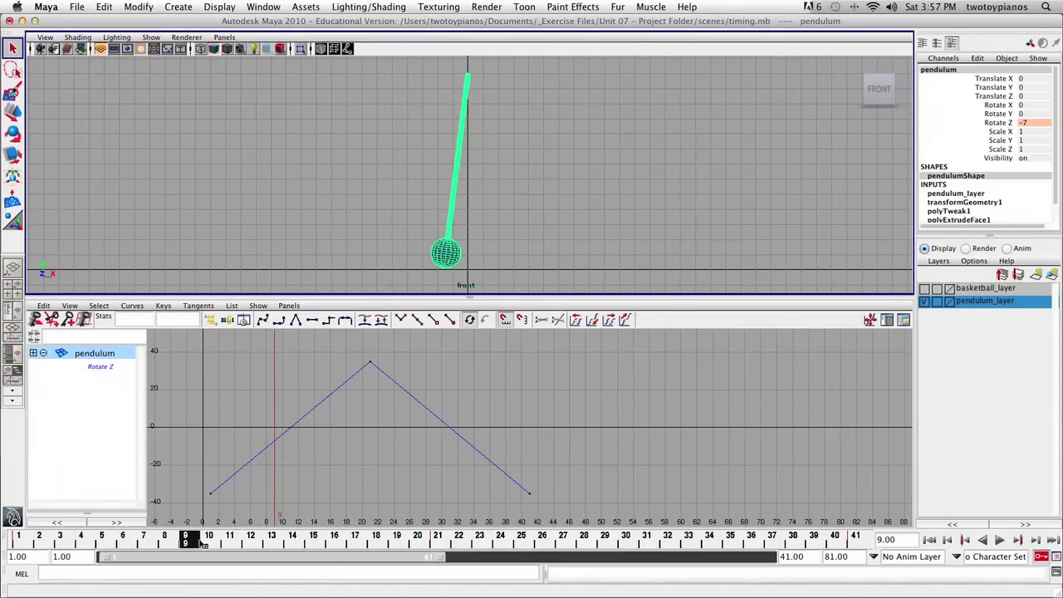
left_click(211, 542)
left_click(229, 542)
left_click(251, 542)
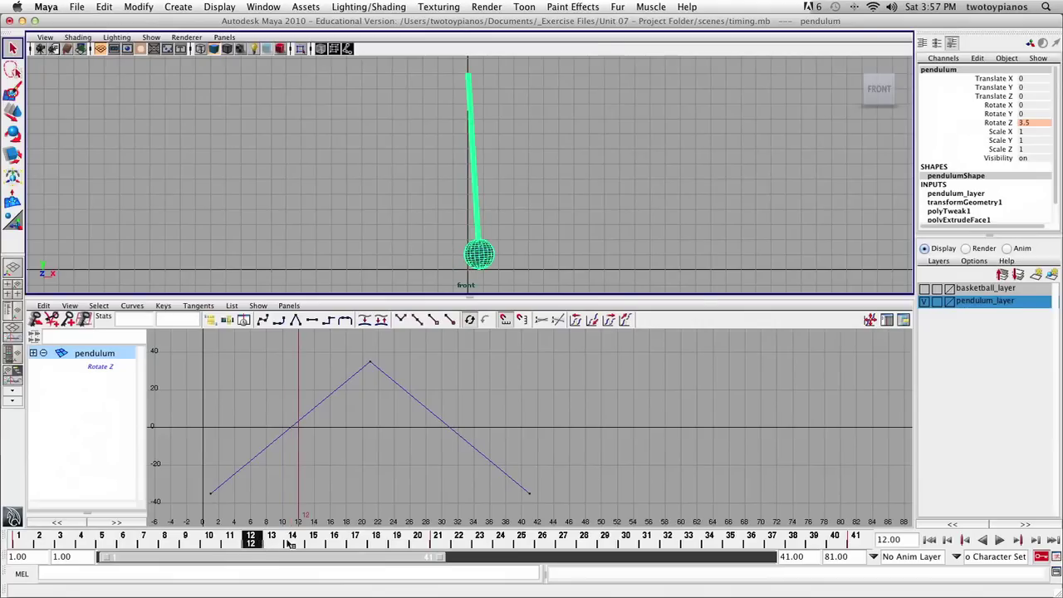
left_click(272, 542)
Scrub to the swing's extreme at frame 21, check the midpoint at frame 11, and return to frame 1
left_click_drag(274, 542, 449, 544)
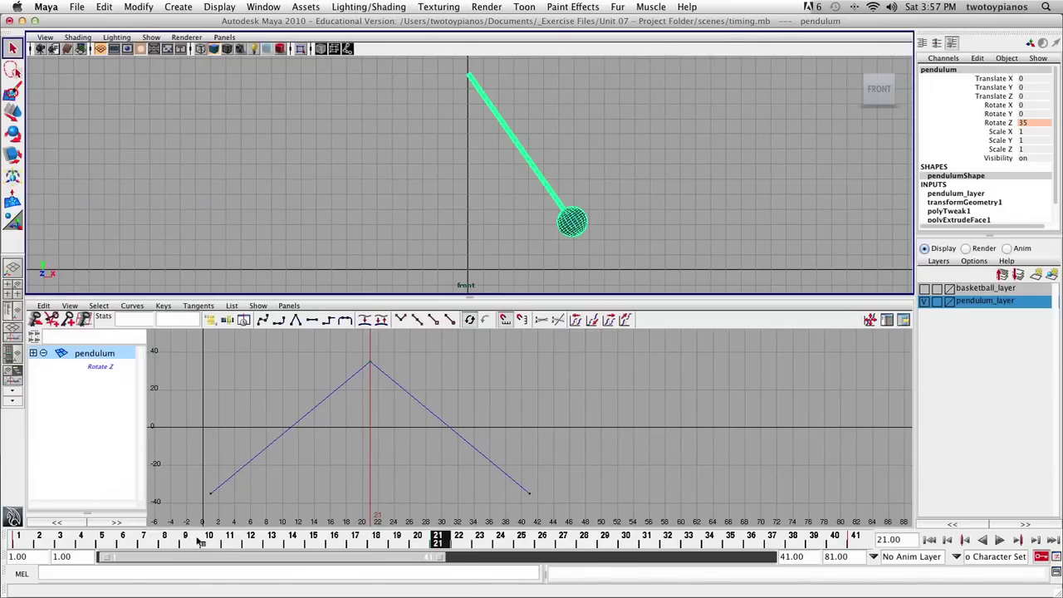
left_click(237, 543)
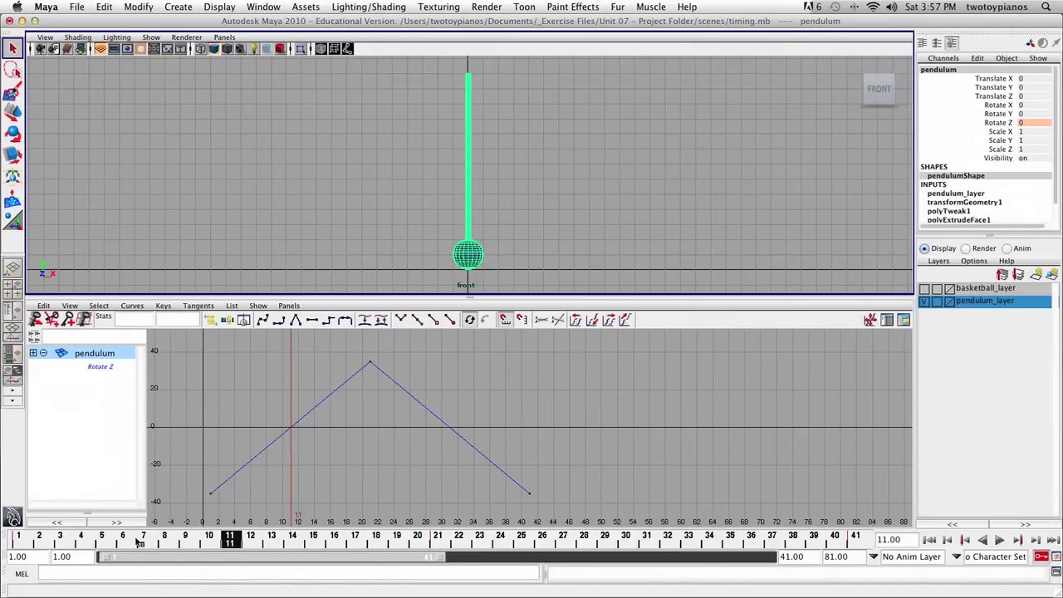
left_click_drag(146, 542, 17, 541)
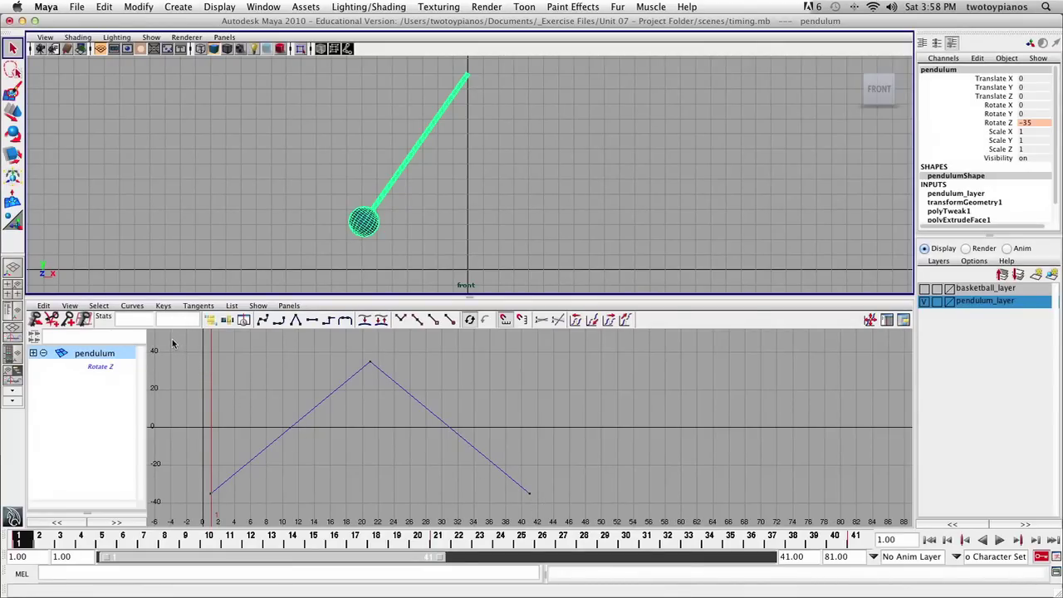
Apply flat tangents to the Rotate Z key at frame 21 in the Graph Editor, then play back the swing and stop it
left_click_drag(173, 342, 371, 478)
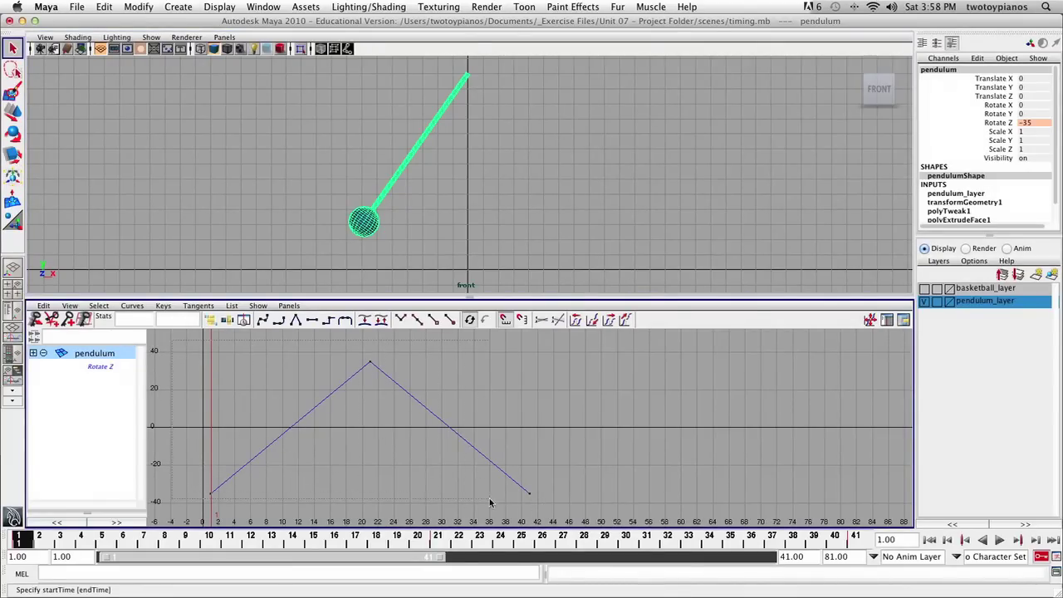
left_click_drag(490, 502, 510, 379)
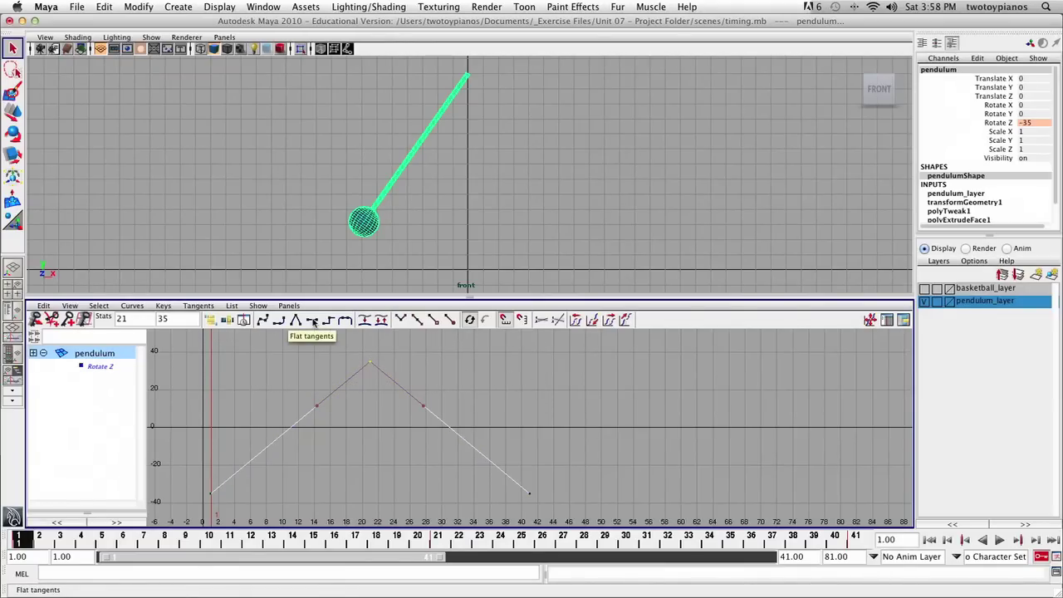
left_click(313, 322)
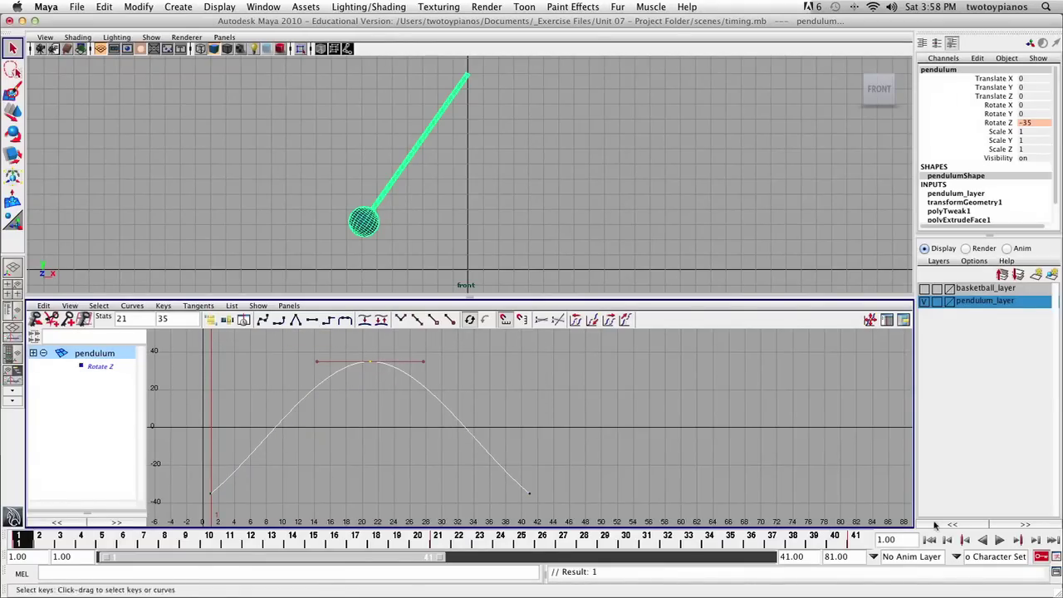
left_click(1001, 540)
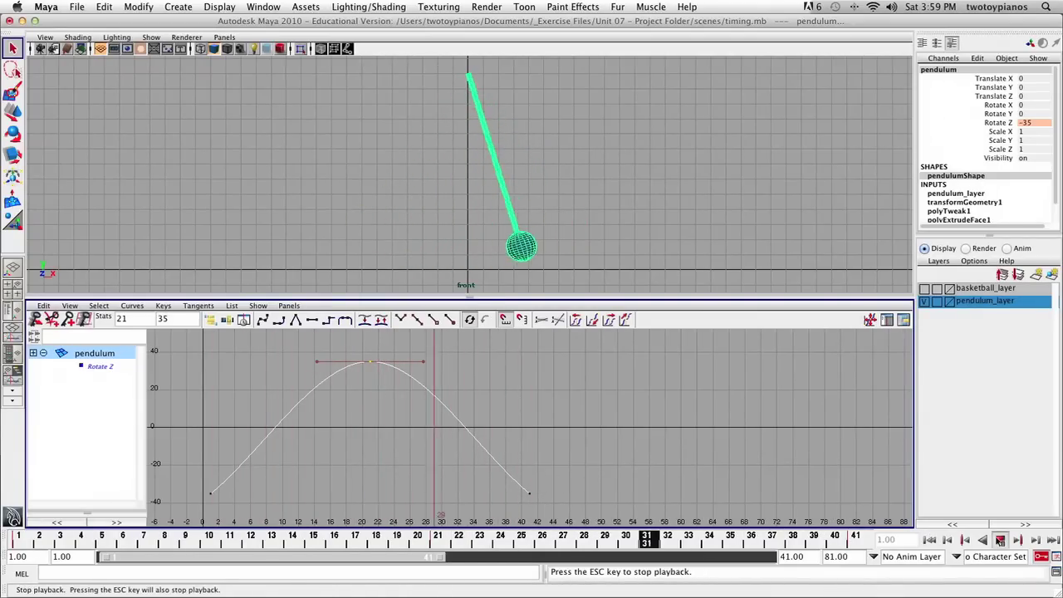
key("Escape")
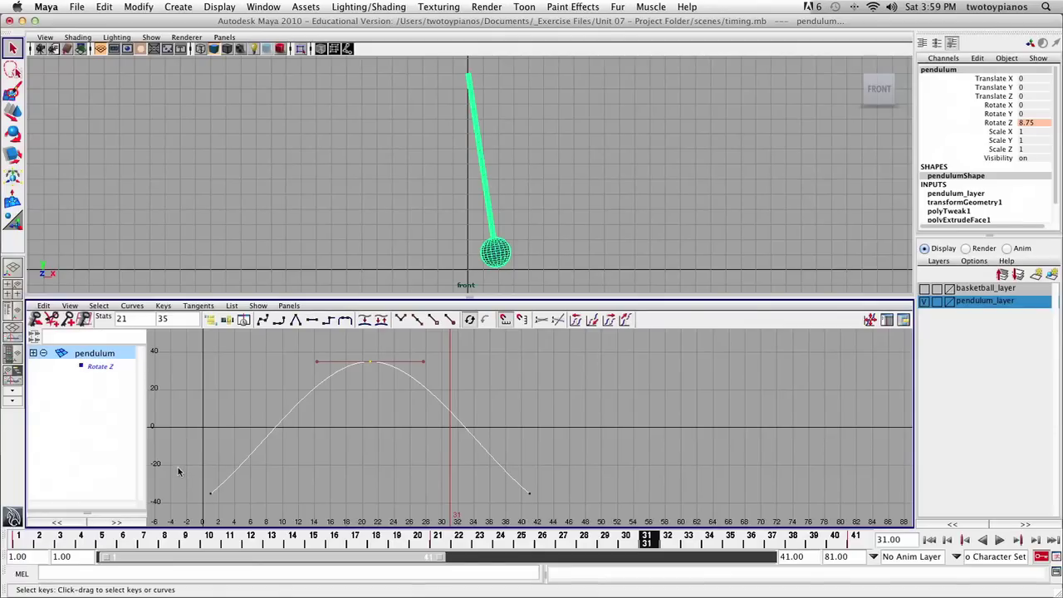
Apply flat tangents to the Rotate Z keys at frames 1 and 41, then play back the swing and stop it
left_click_drag(387, 510, 579, 521)
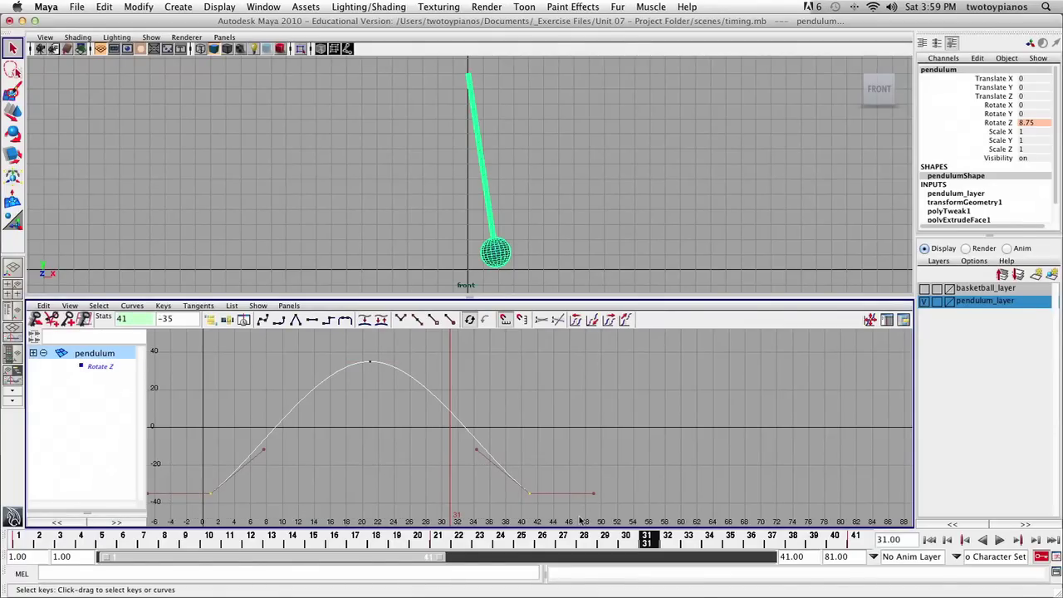
left_click(313, 322)
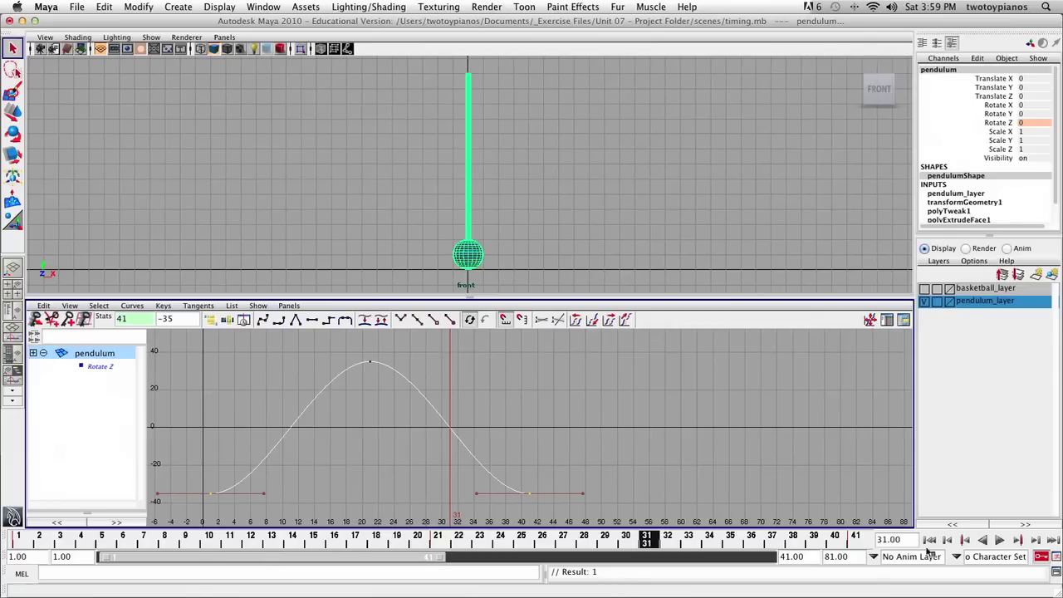
left_click(999, 539)
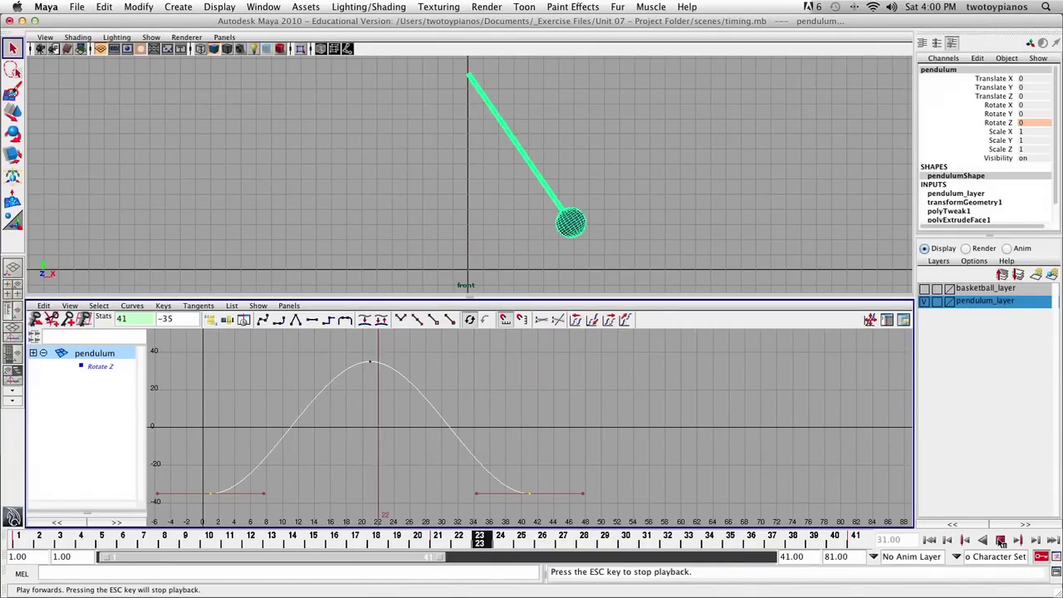
left_click(1003, 541)
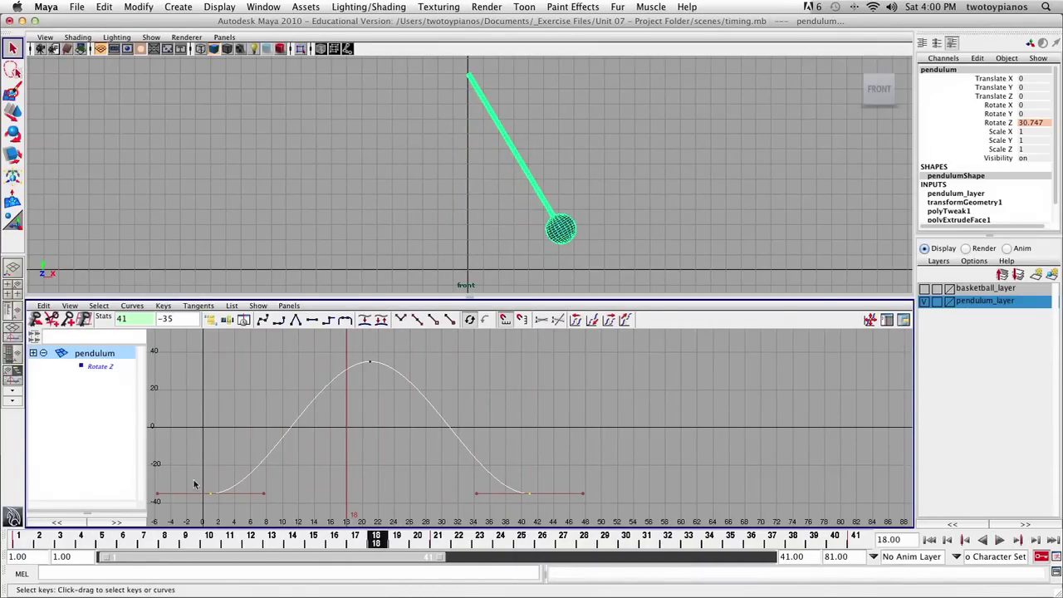
Step through frames 1 to 4 of the eased swing and go to frame 11, checking the Rotate Z spacing per frame
left_click_drag(234, 540, 12, 538)
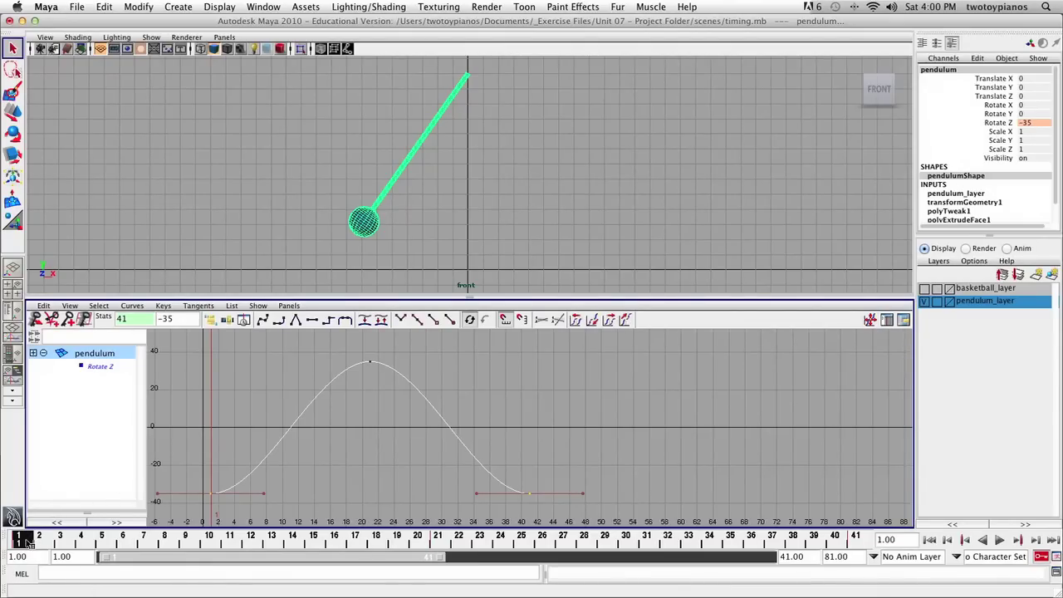
left_click(45, 540)
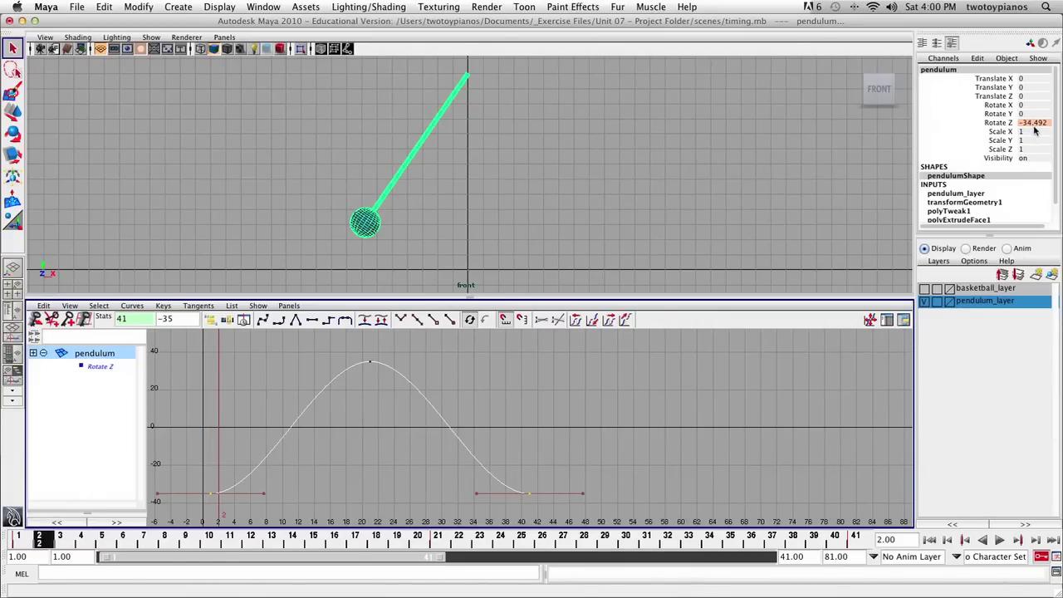
left_click(64, 540)
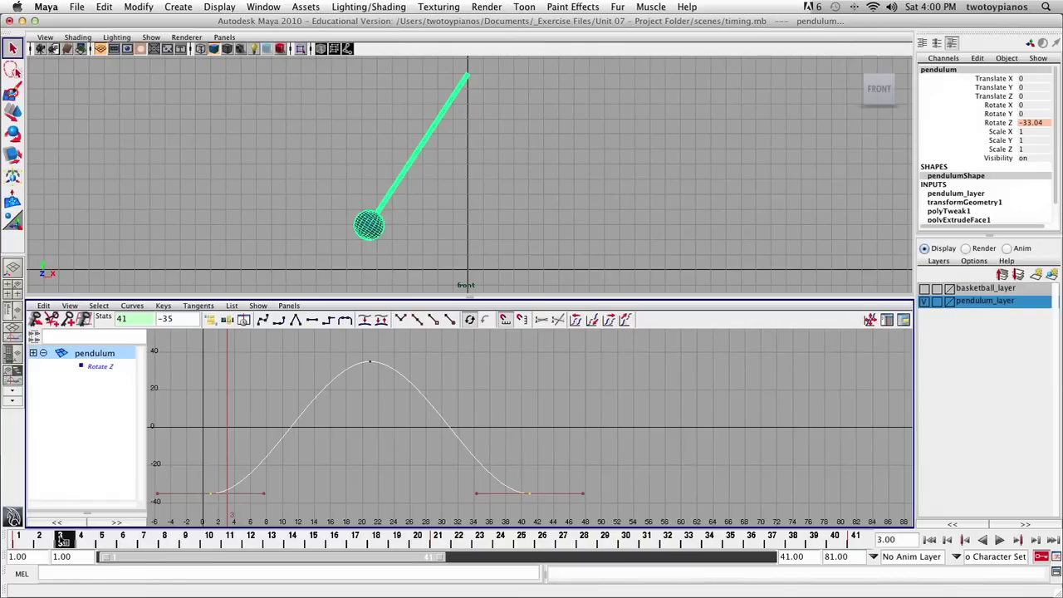
left_click(40, 540)
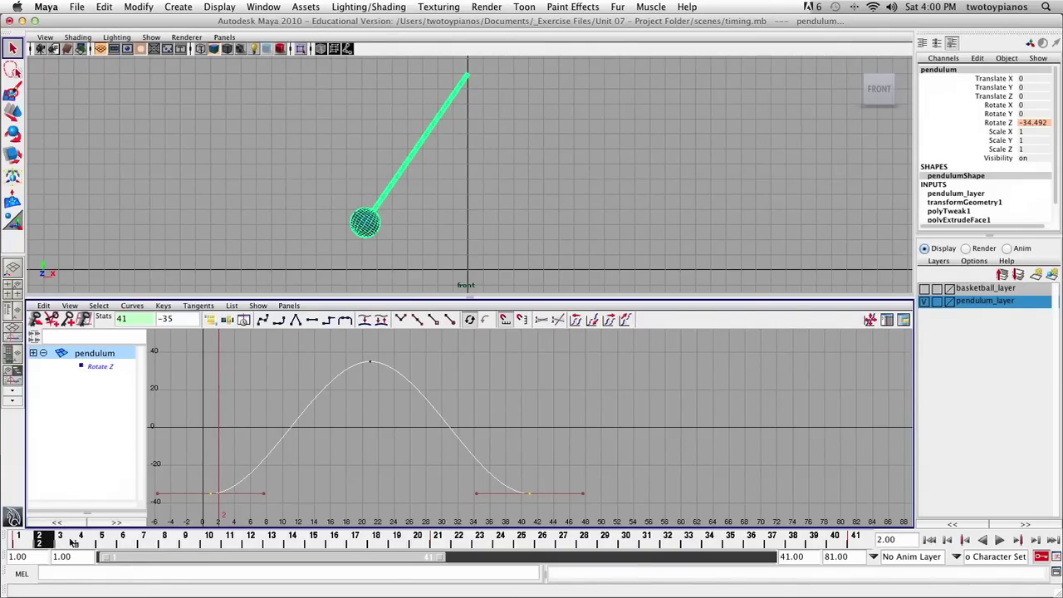
left_click(69, 541)
left_click(83, 539)
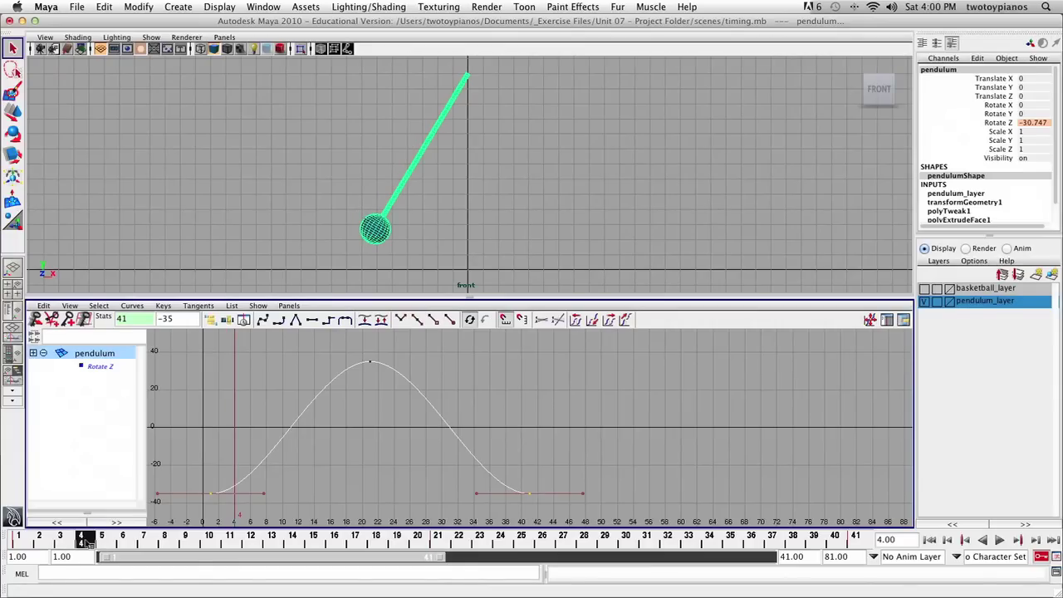
left_click(229, 540)
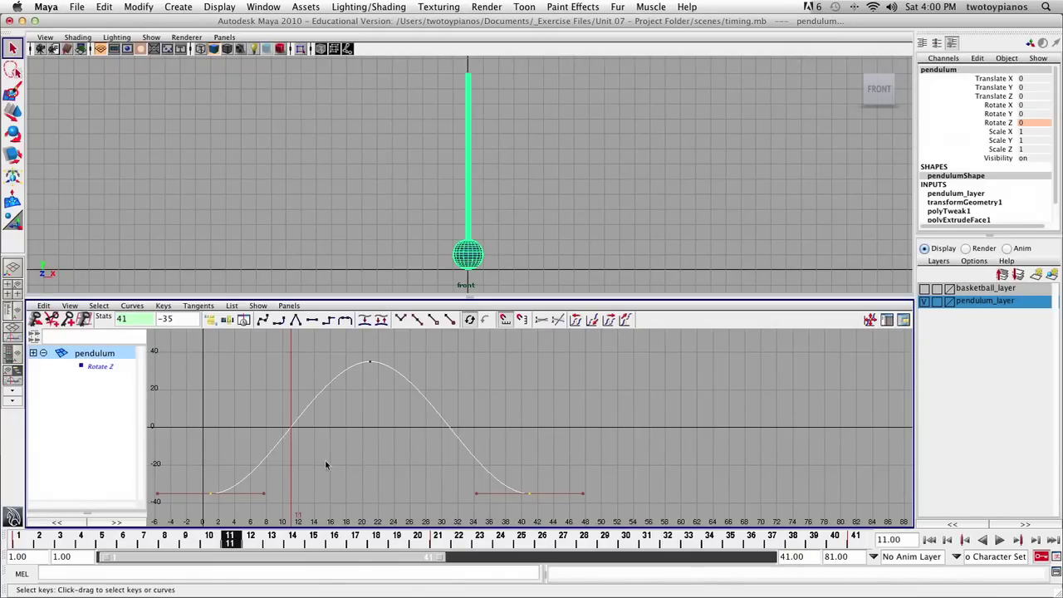
Check the pendulum's Rotate Z at frame 12, return to frame 1, then play back the eased swing and stop it
left_click(251, 539)
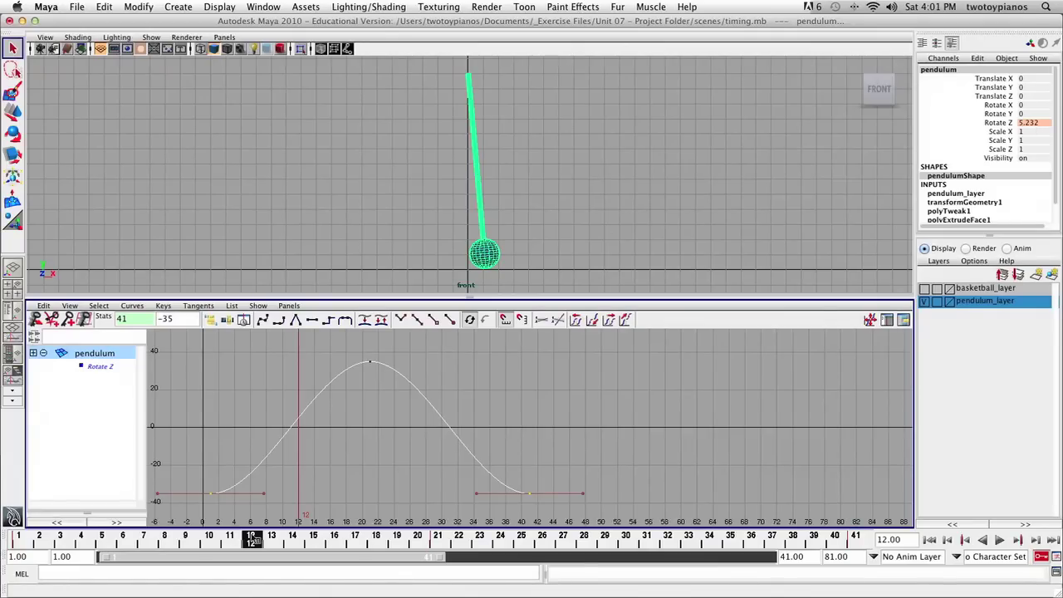
key("alt+shift+v")
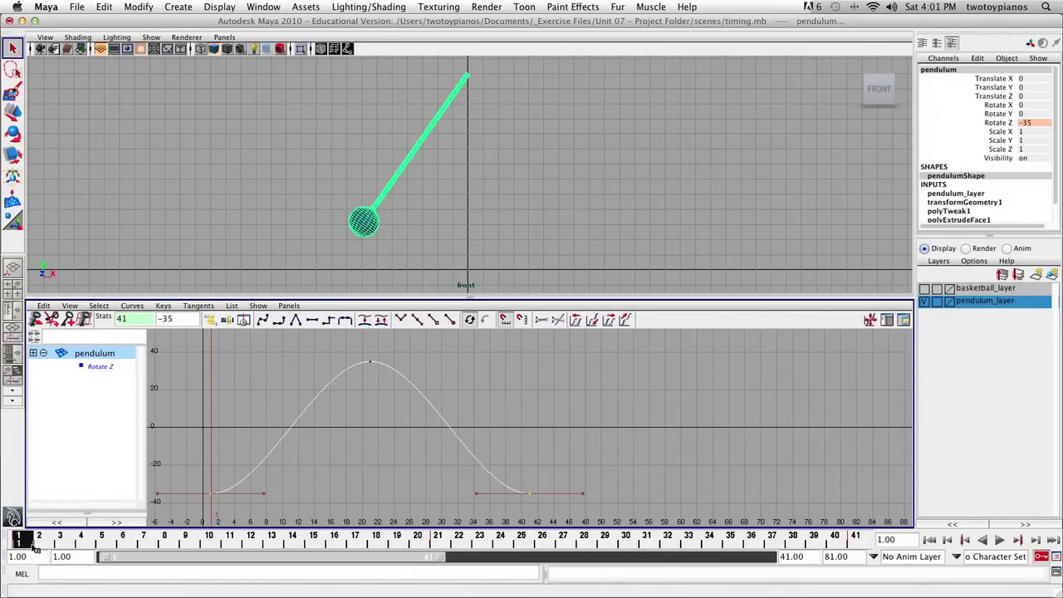
key("alt+v")
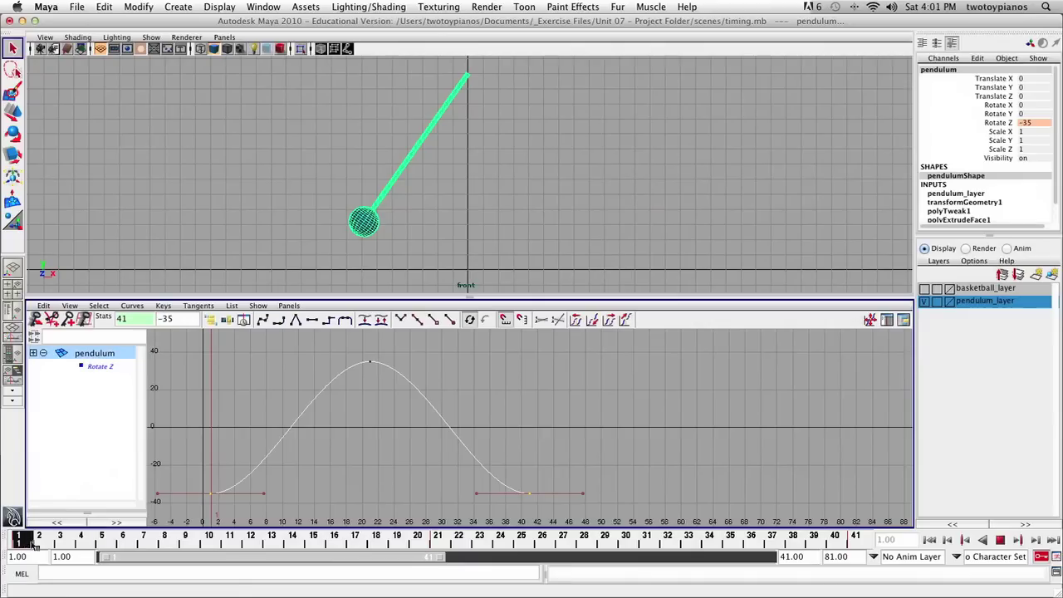
mouse_move(37, 544)
left_mouse_down()
mouse_move(25, 544)
mouse_move(240, 538)
mouse_move(190, 540)
mouse_move(232, 541)
mouse_move(441, 486)
mouse_move(396, 496)
mouse_move(738, 514)
mouse_move(8, 518)
left_mouse_up()
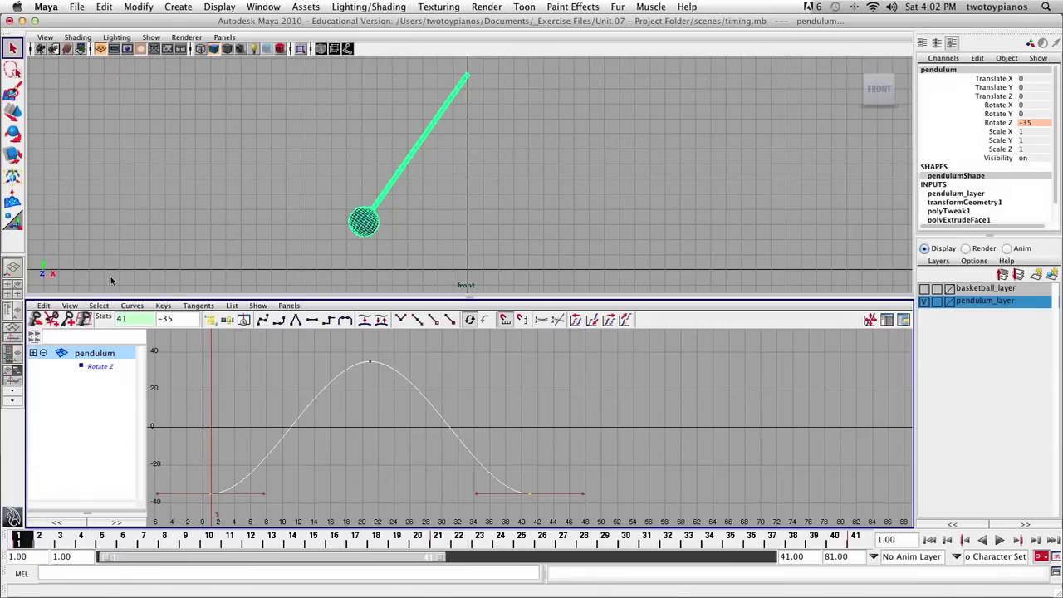
Hide pendulum_layer, show basketball_layer, and select the basketball centred in the front view
left_click(924, 301)
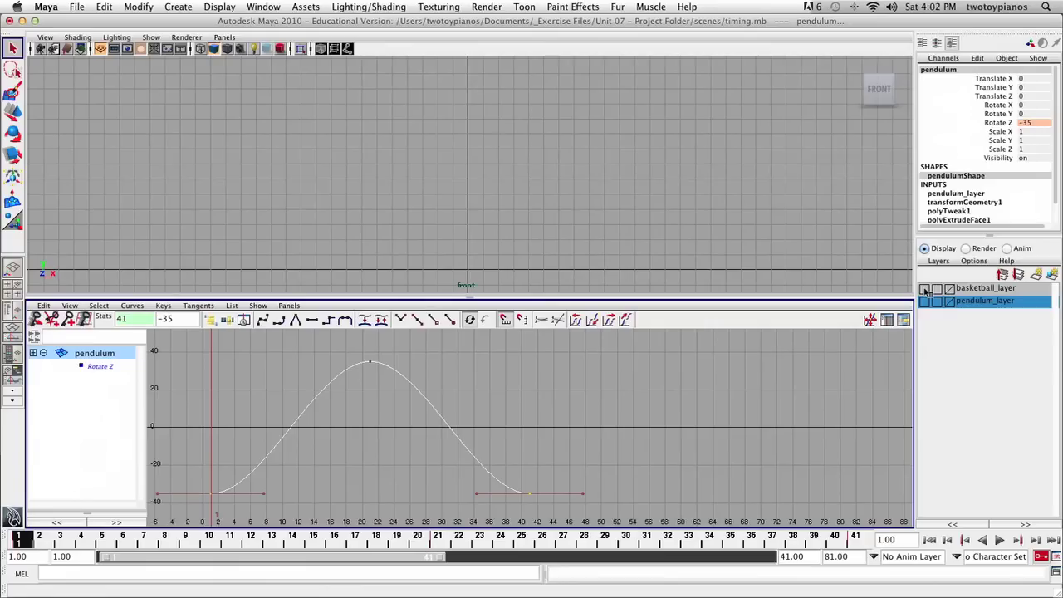
left_click(925, 289)
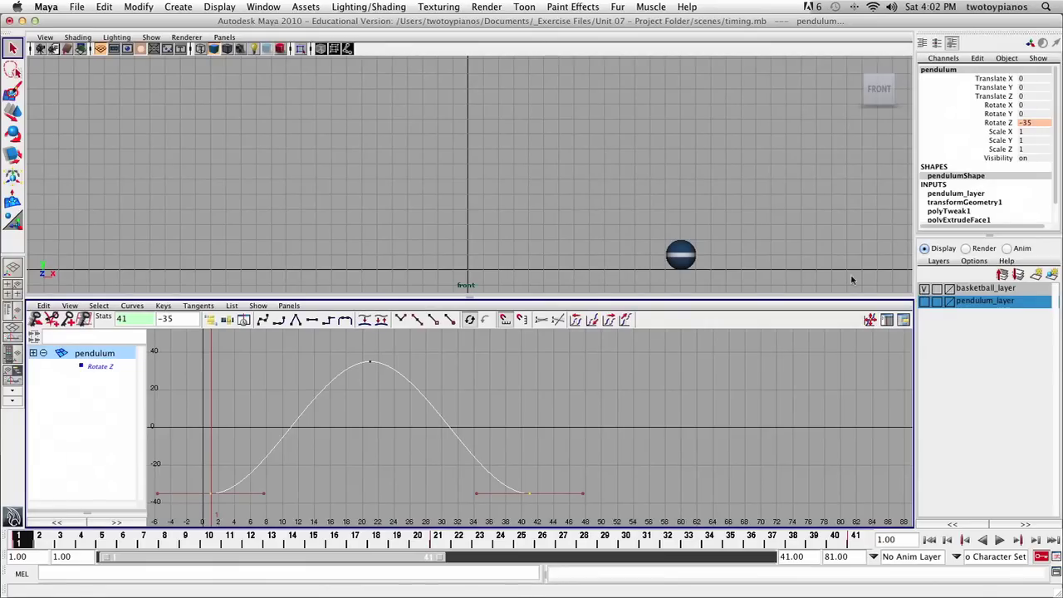
middle_click_drag(802, 193, 590, 199, "alt")
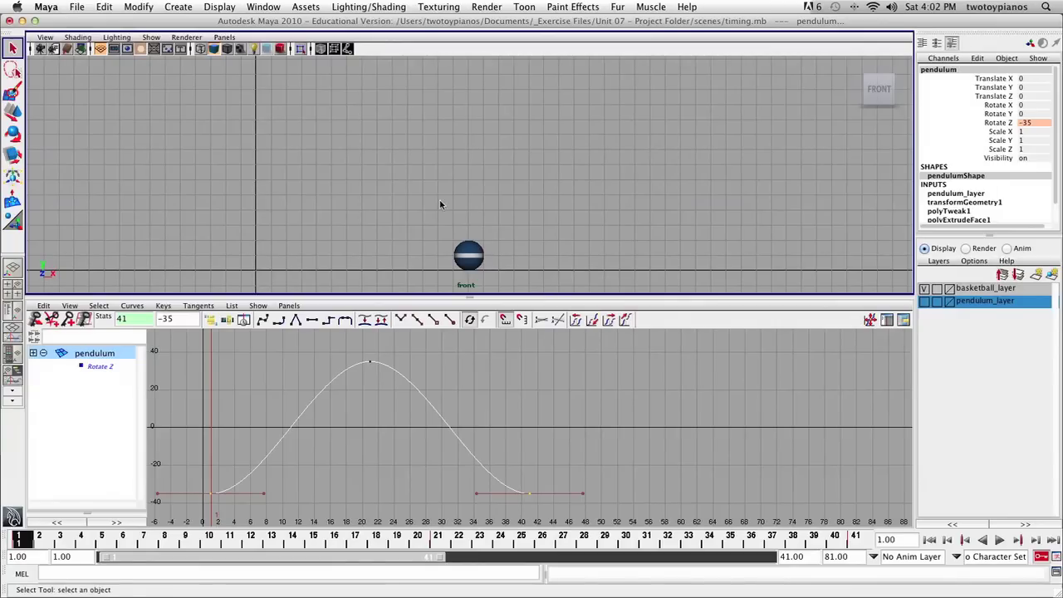
left_click_drag(439, 204, 505, 285)
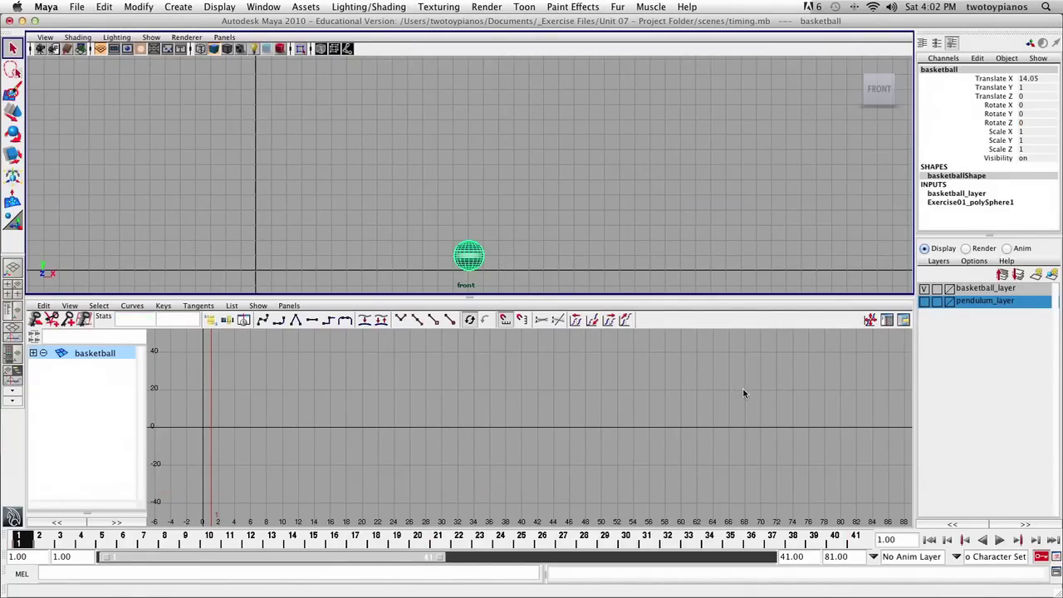
Set the end of the playback range to frame 21
double_click(793, 556)
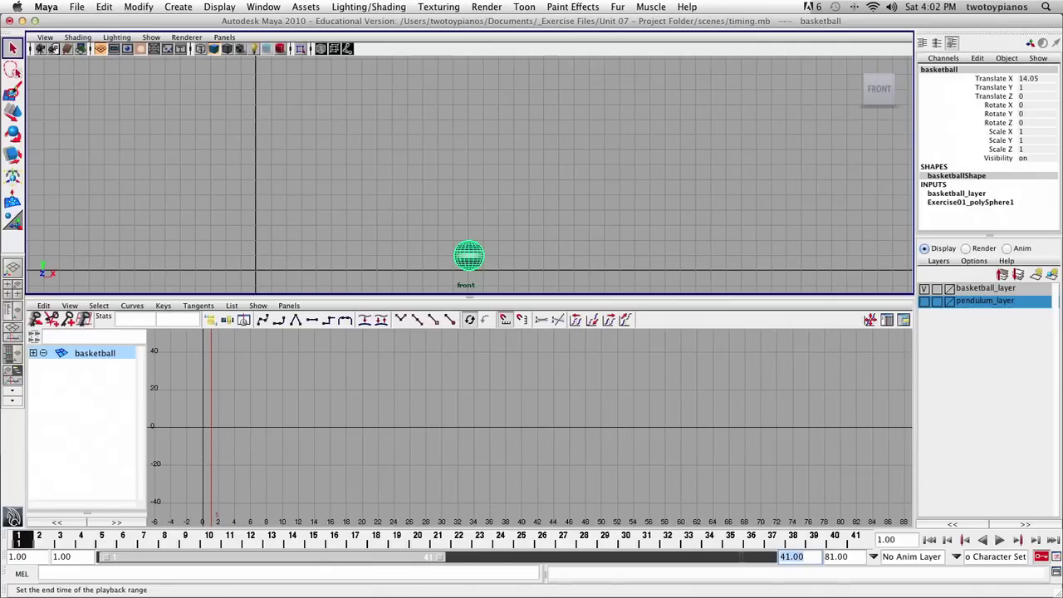
type("21")
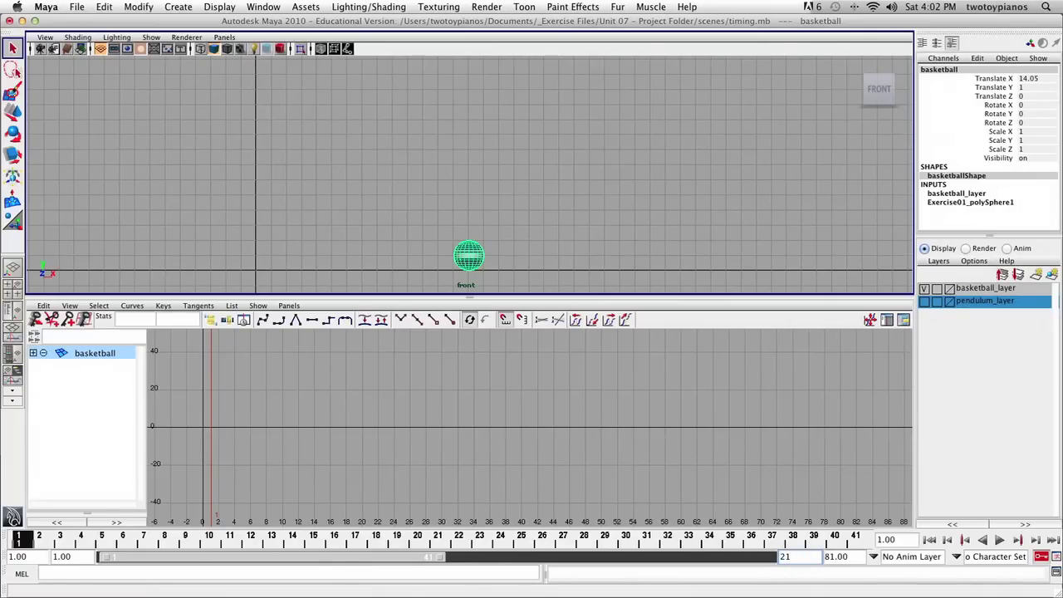
key("Return")
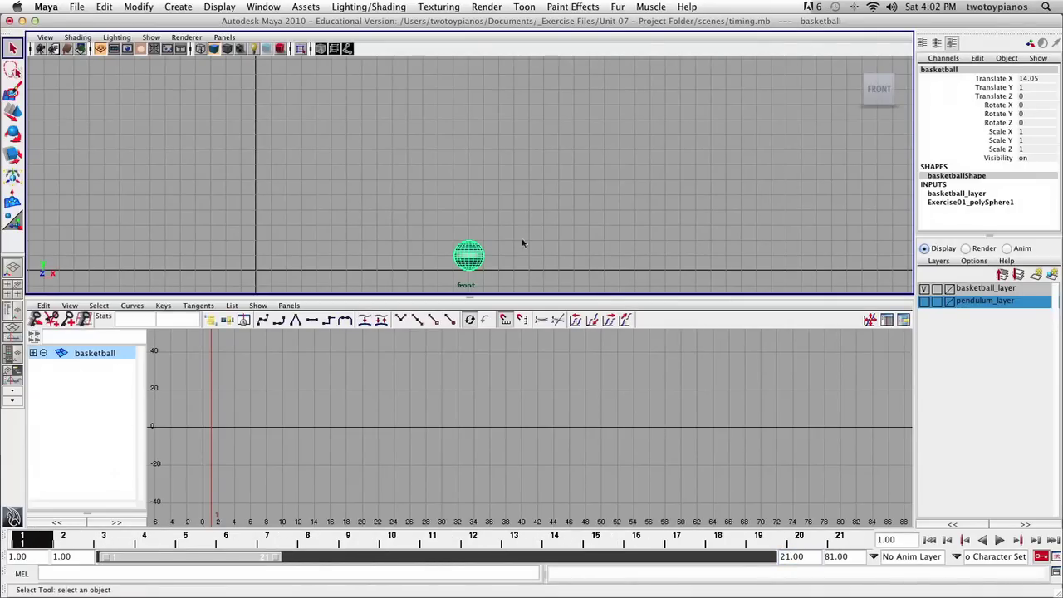
Raise the basketball to Translate Y 12 and key only that channel at frame 1
key("w")
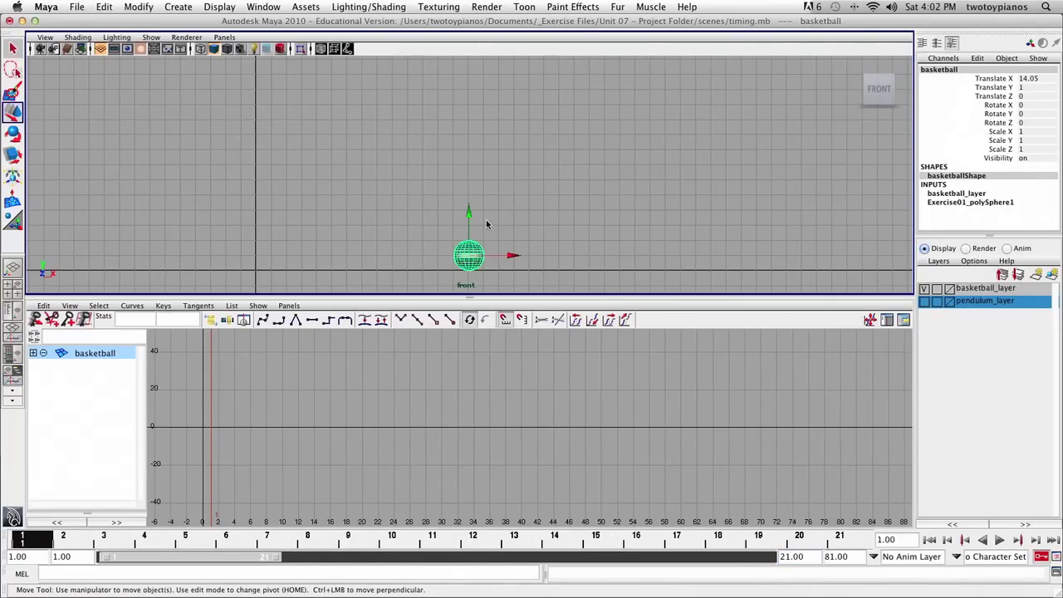
left_click_drag(468, 209, 487, 40)
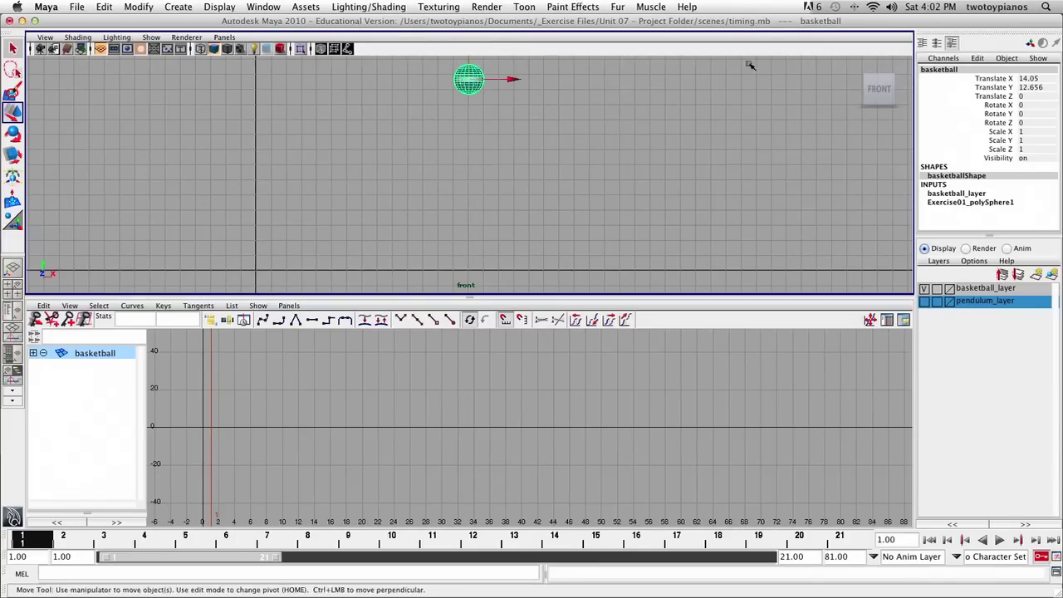
double_click(1034, 87)
type("12")
key("Return")
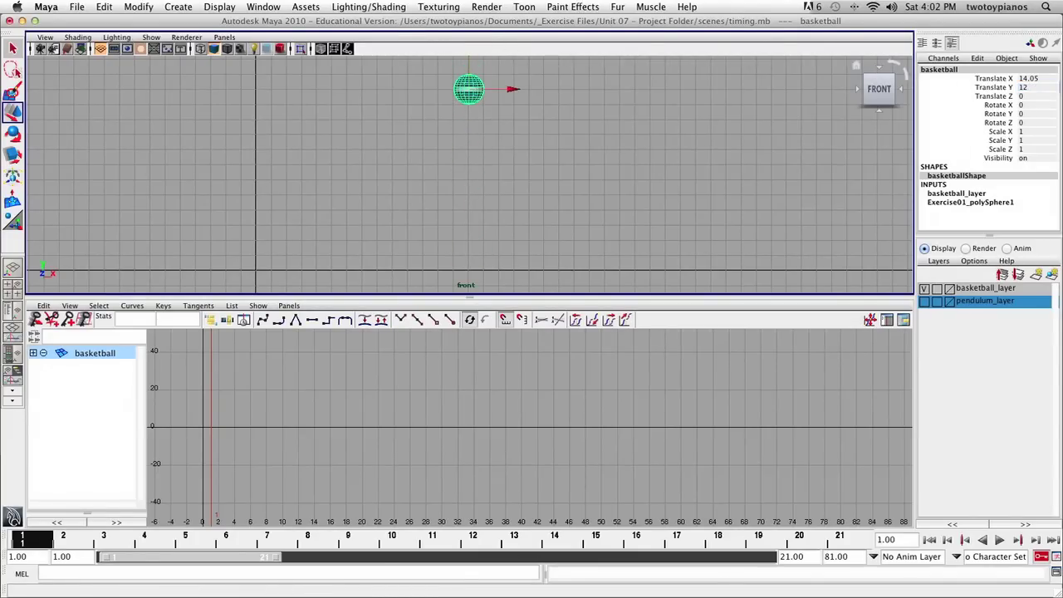
left_click(997, 88)
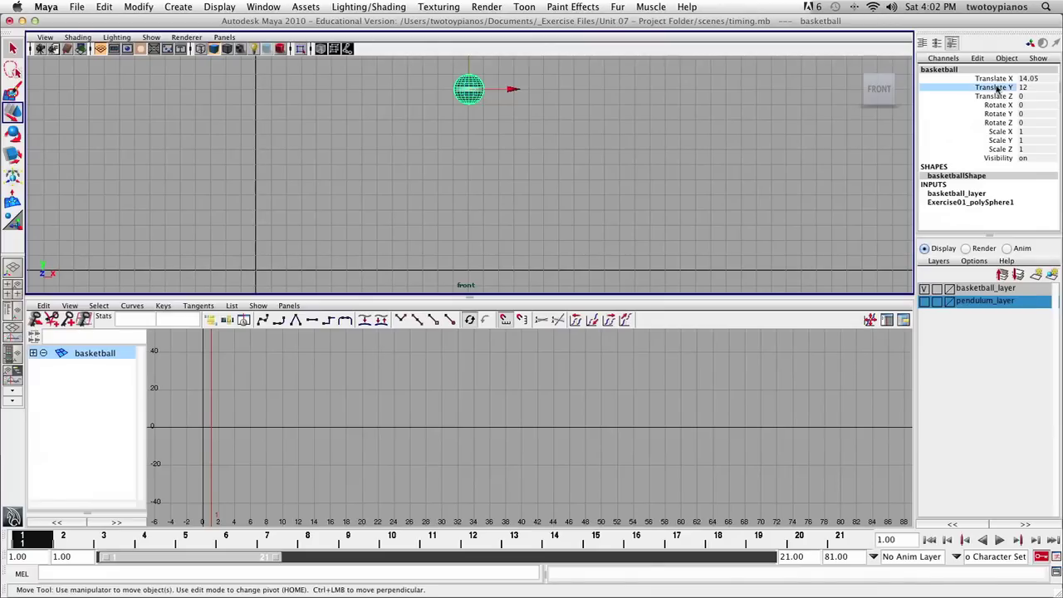
right_click(997, 89)
left_click(953, 114)
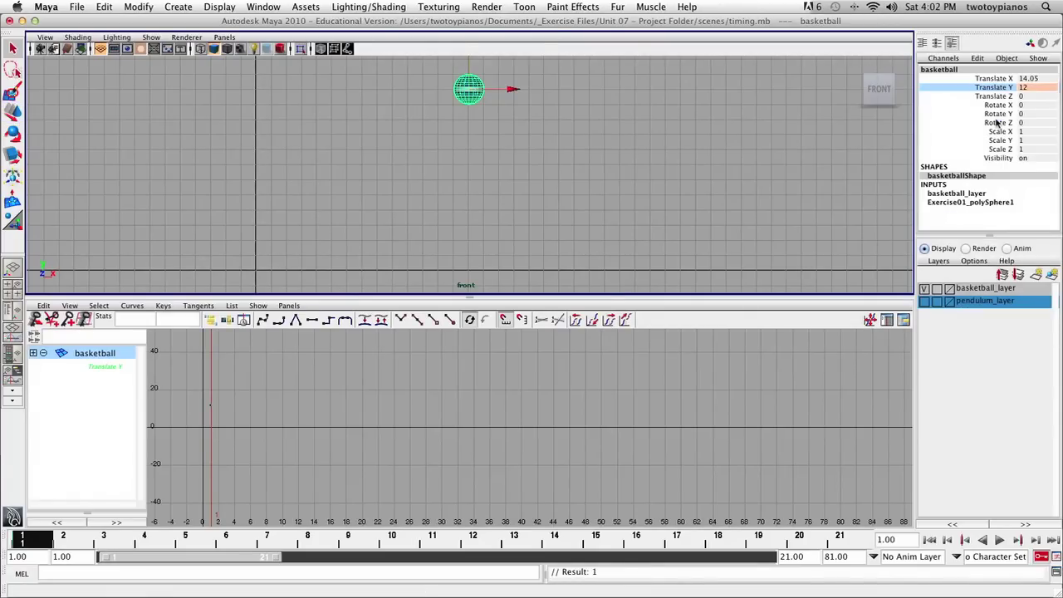
At frame 11, lower the basketball to the ground and key its Translate Y at 1
left_click_drag(225, 540, 431, 544)
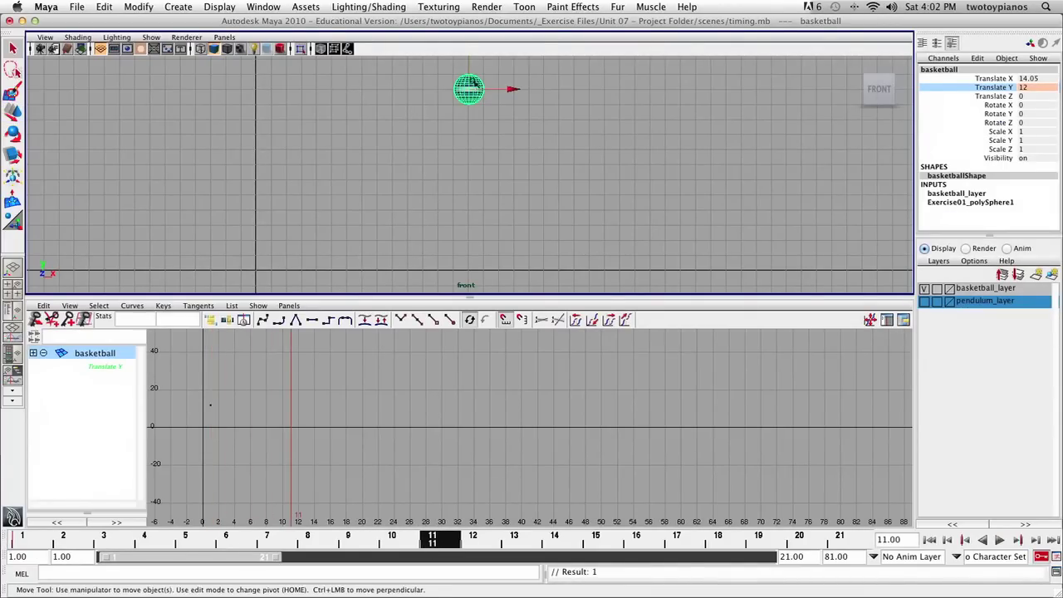
left_click_drag(470, 66, 471, 230)
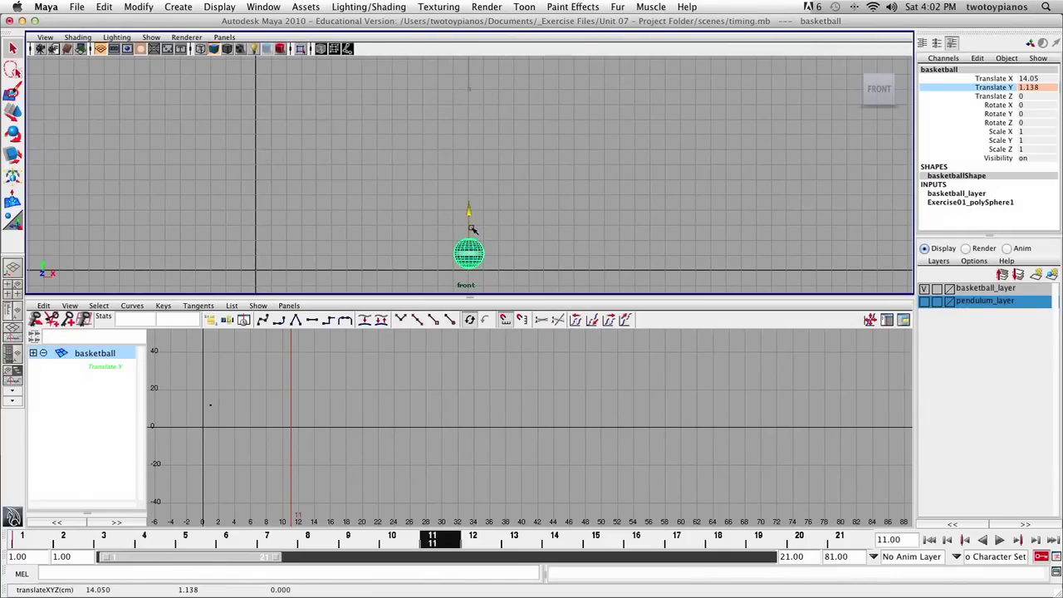
key("s")
double_click(1031, 88)
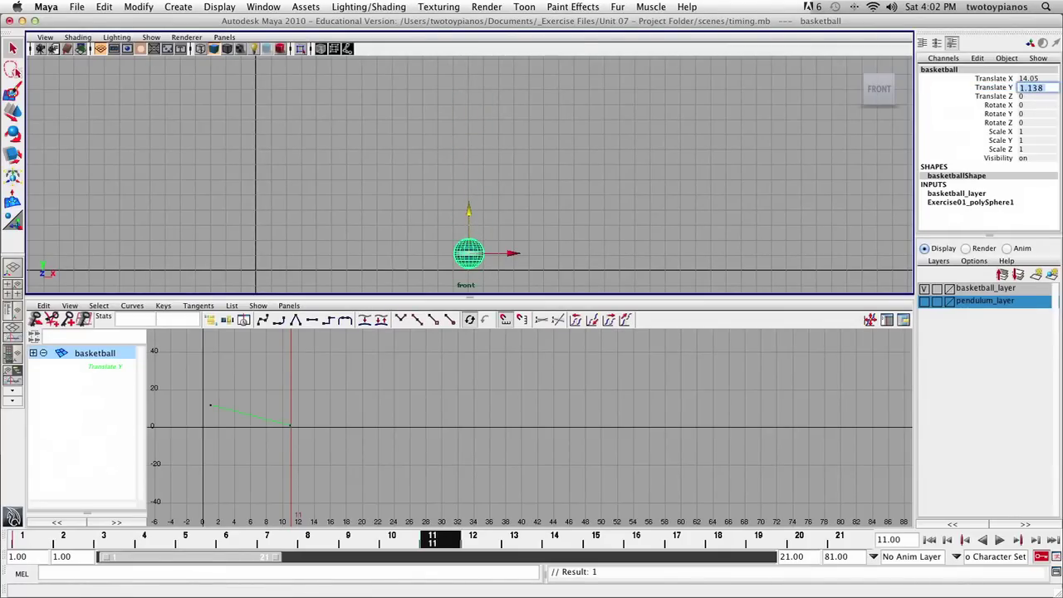
type("1")
key("Return")
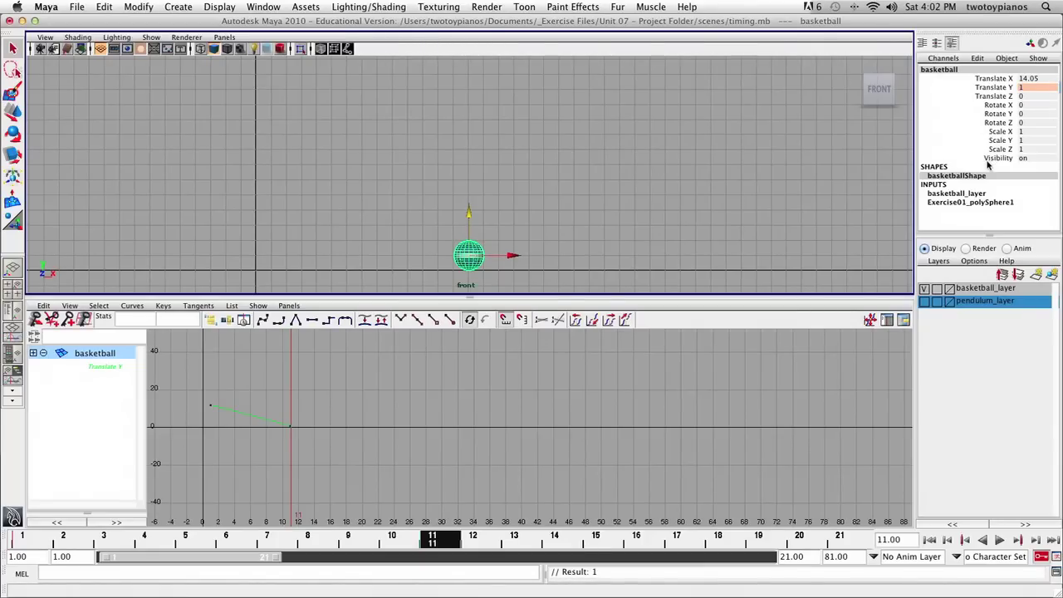
At frame 21, raise the basketball again and key its Translate Y at 12
left_click_drag(444, 543, 847, 541)
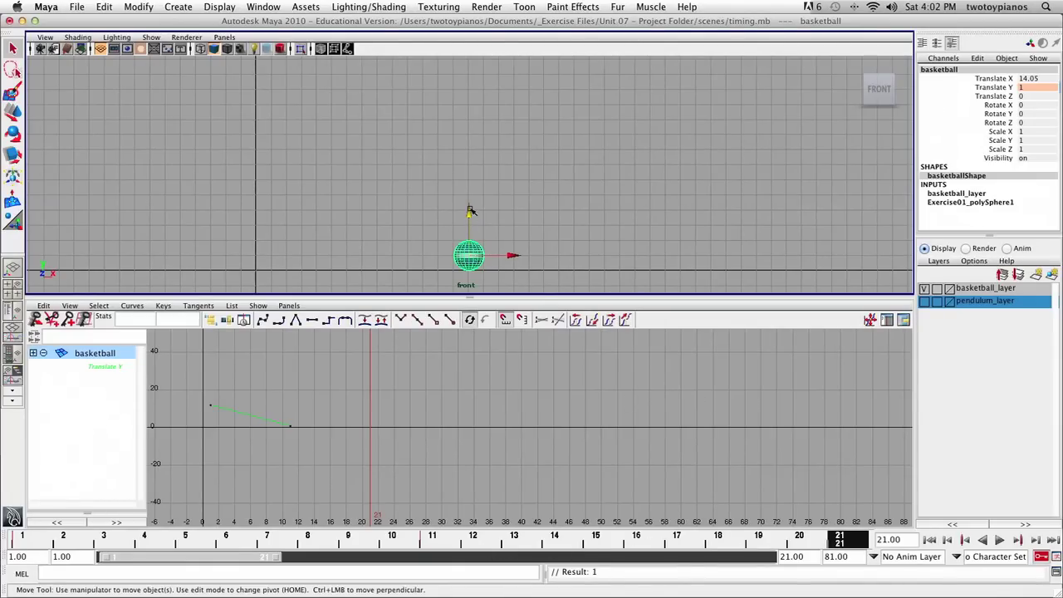
left_click_drag(468, 214, 470, 43)
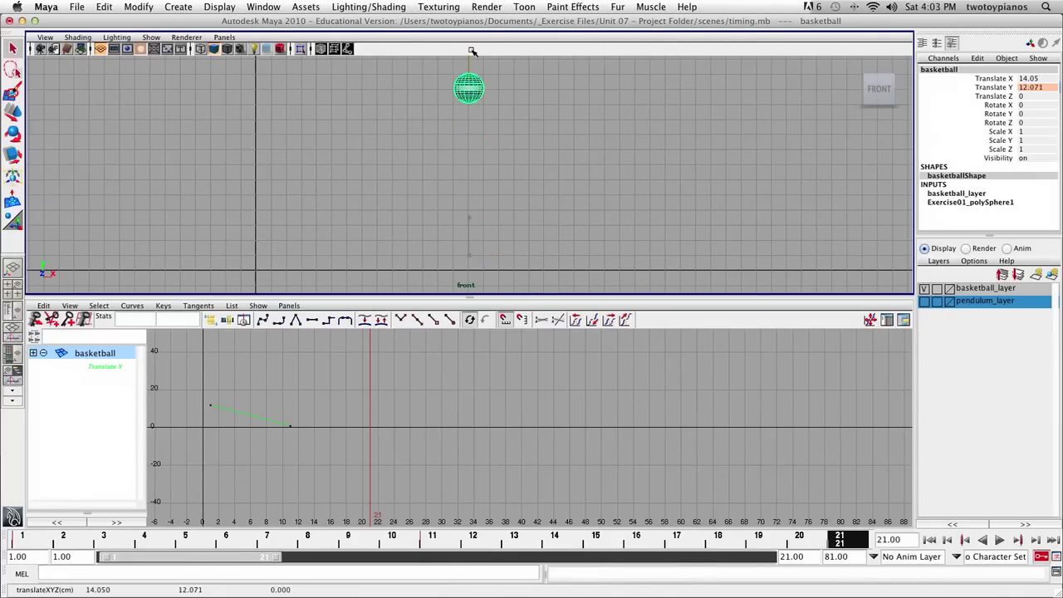
key("s")
double_click(1035, 92)
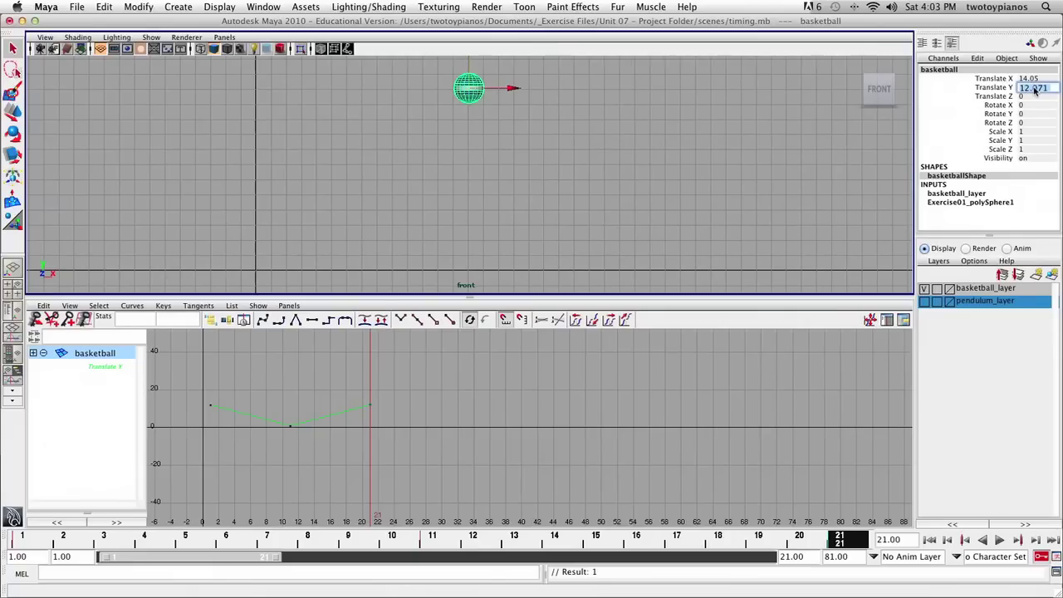
type("12")
key("Return")
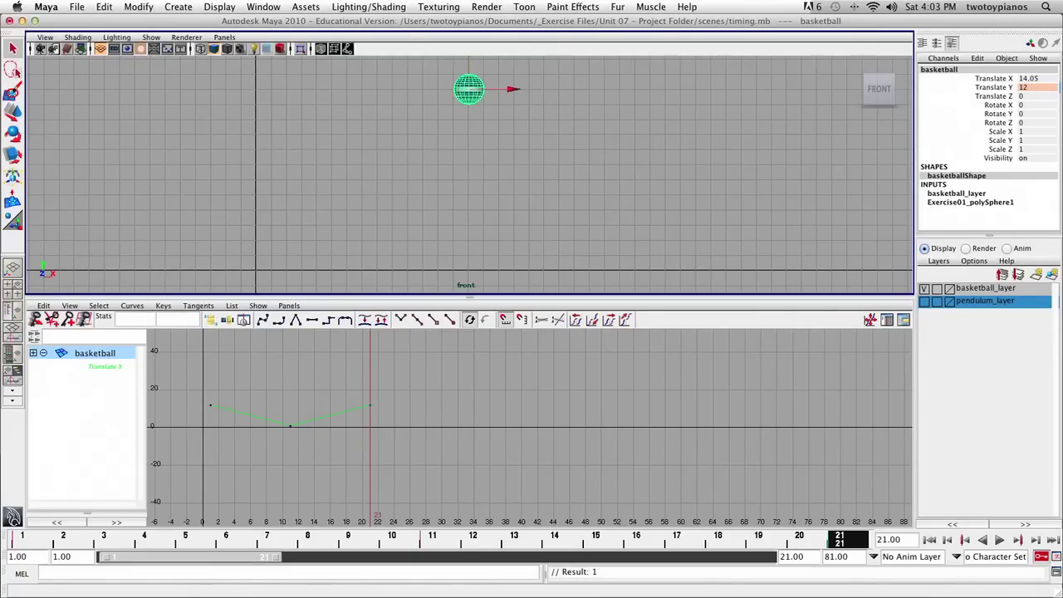
Play back the basketball's 21-frame bounce, then stop it
left_click(998, 540)
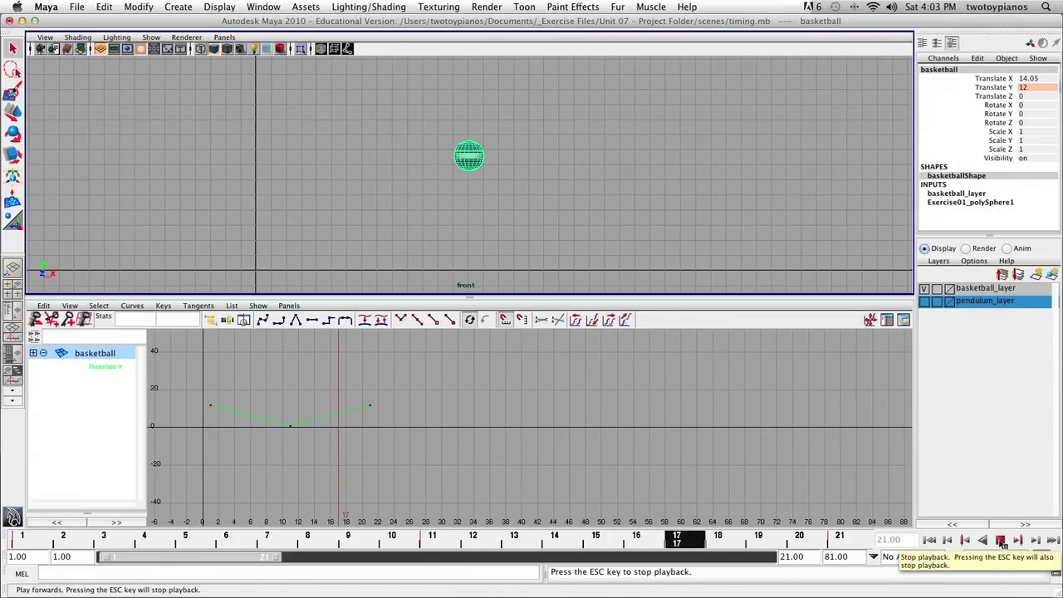
left_click(1002, 540)
left_click(1001, 539)
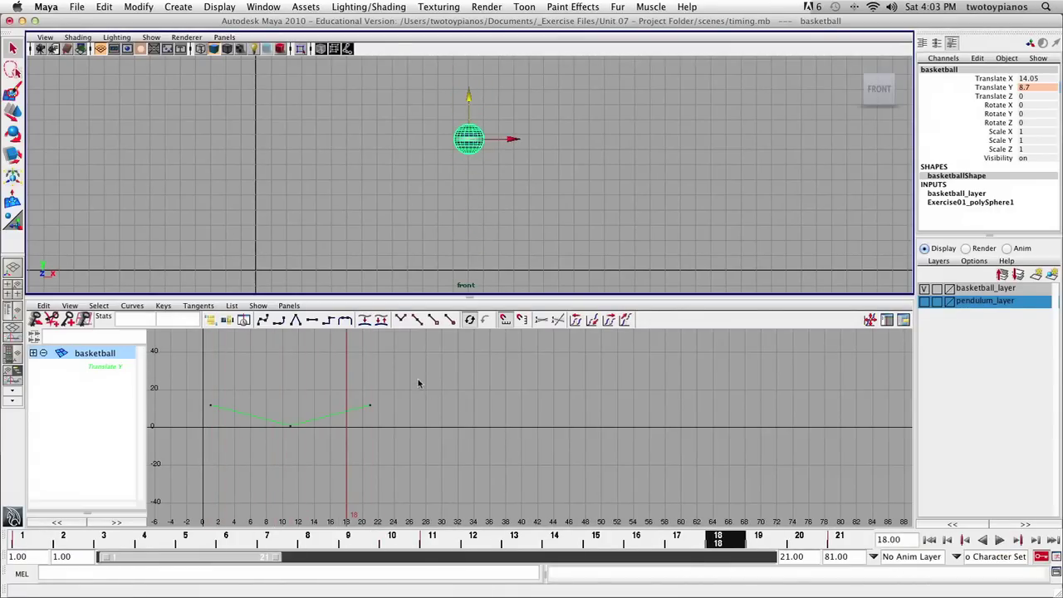
Select the basketball's Translate Y keys in the Graph Editor and extend the playback range to end at frame 41
left_click(221, 415)
left_click_drag(353, 391, 429, 465)
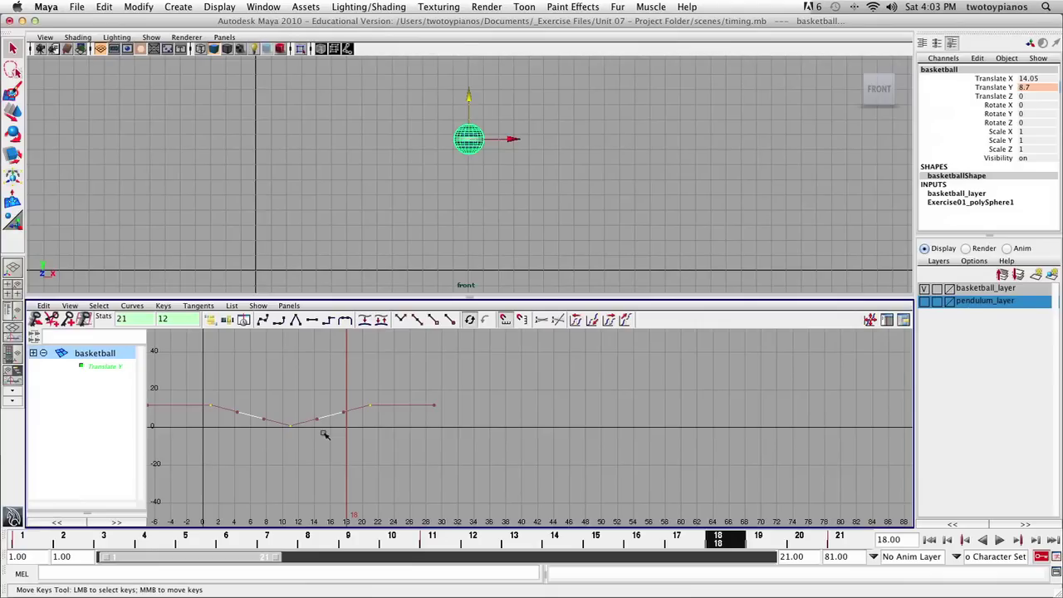
left_click_drag(809, 557, 767, 560)
type("4")
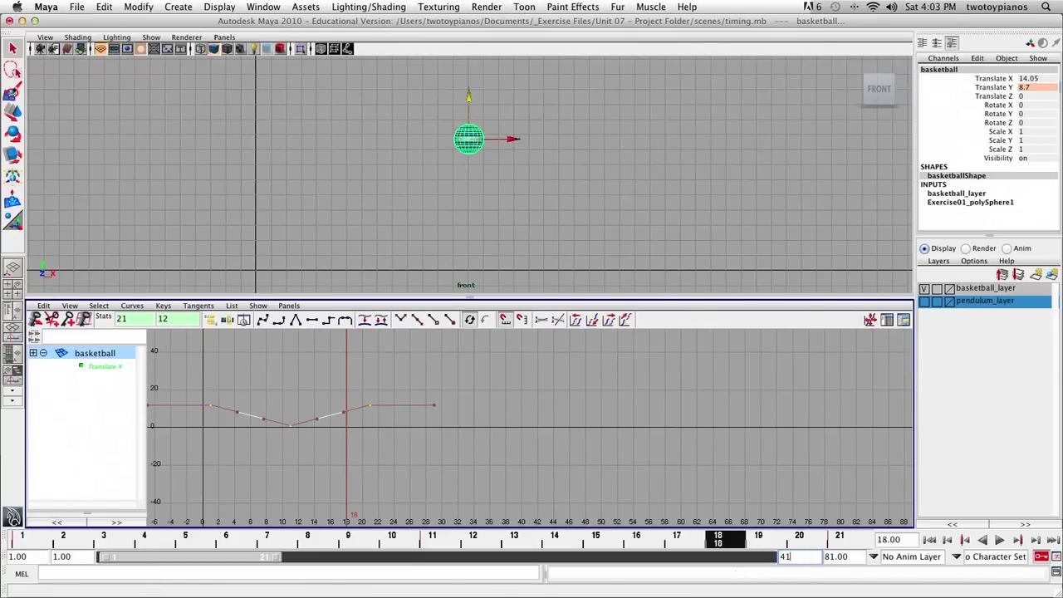
type("1")
key("Return")
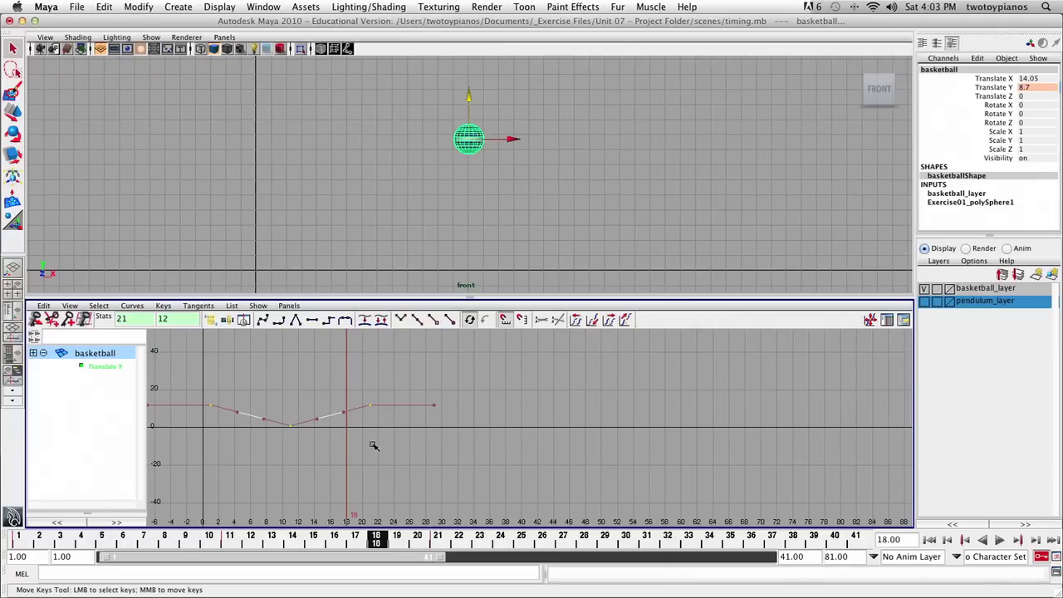
Move the Translate Y keys at frames 11 and 21 ten frames later, to frames 21 and 31, and go to frame 41
left_click_drag(202, 386, 221, 422)
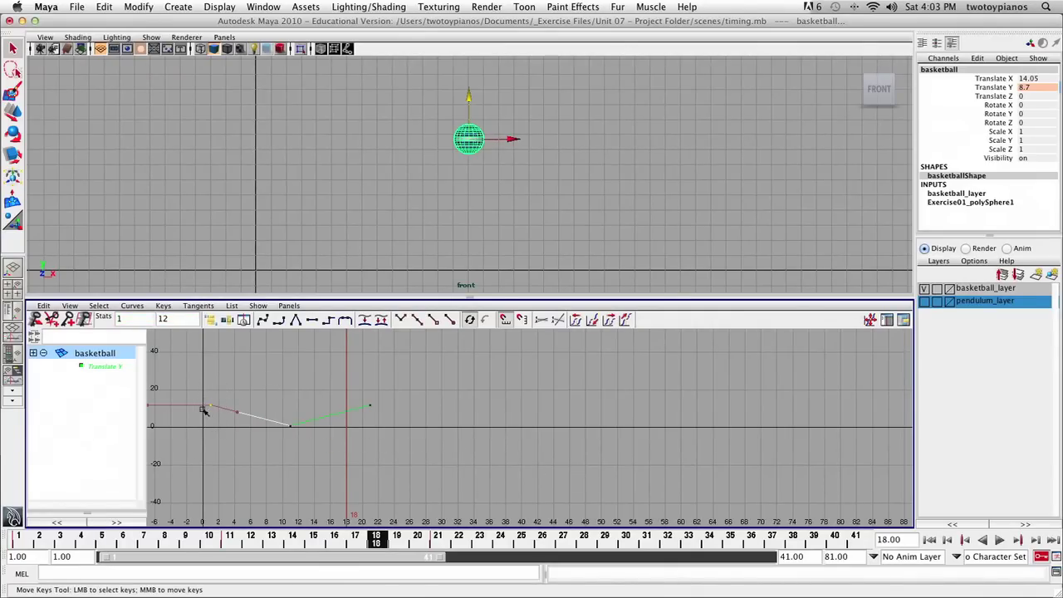
left_click_drag(281, 407, 308, 484)
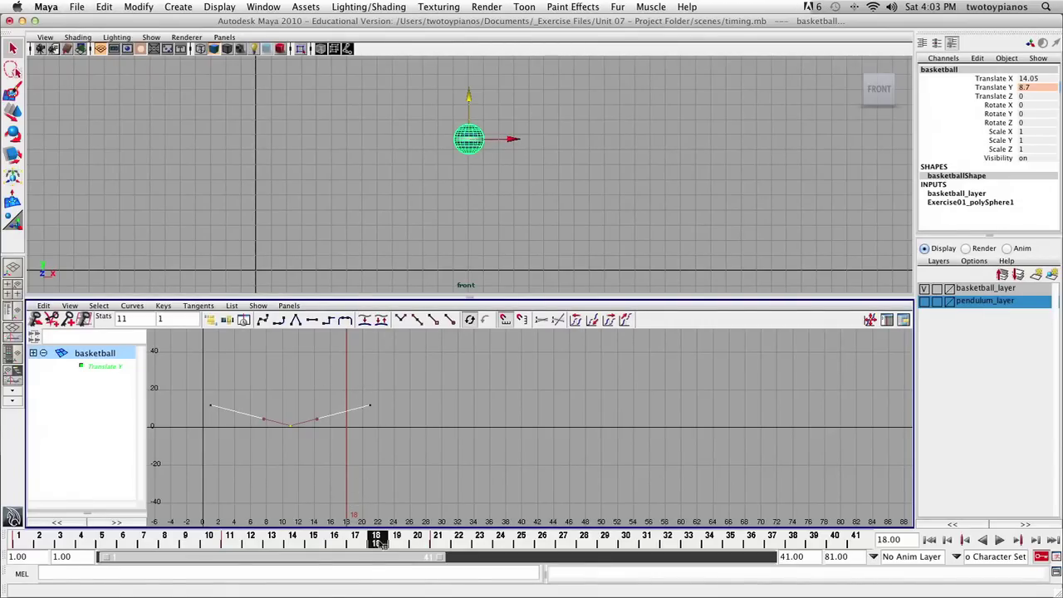
key("alt+v")
key("alt+v")
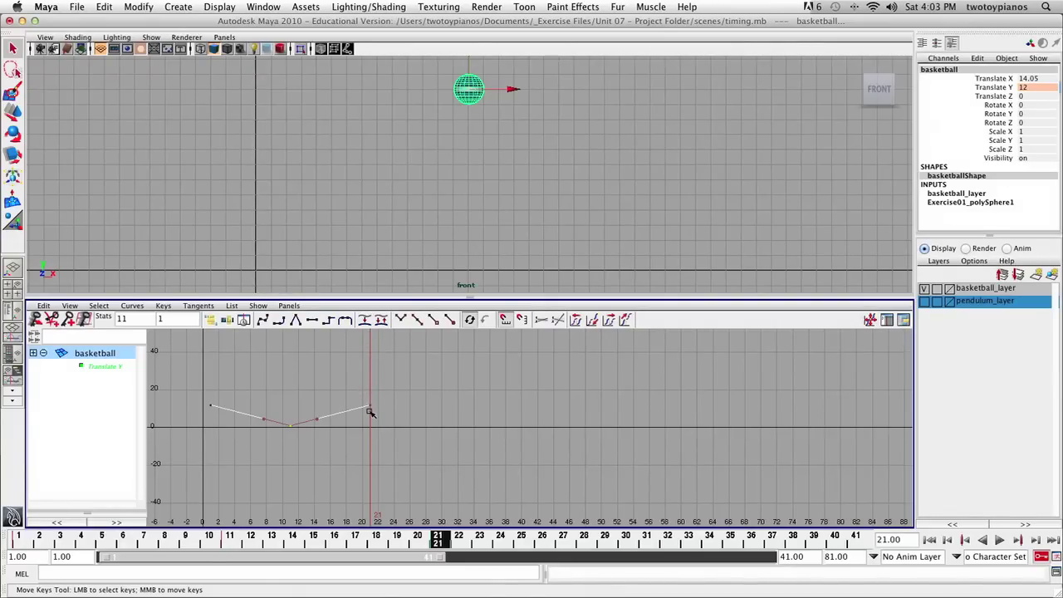
left_click_drag(405, 376, 266, 456)
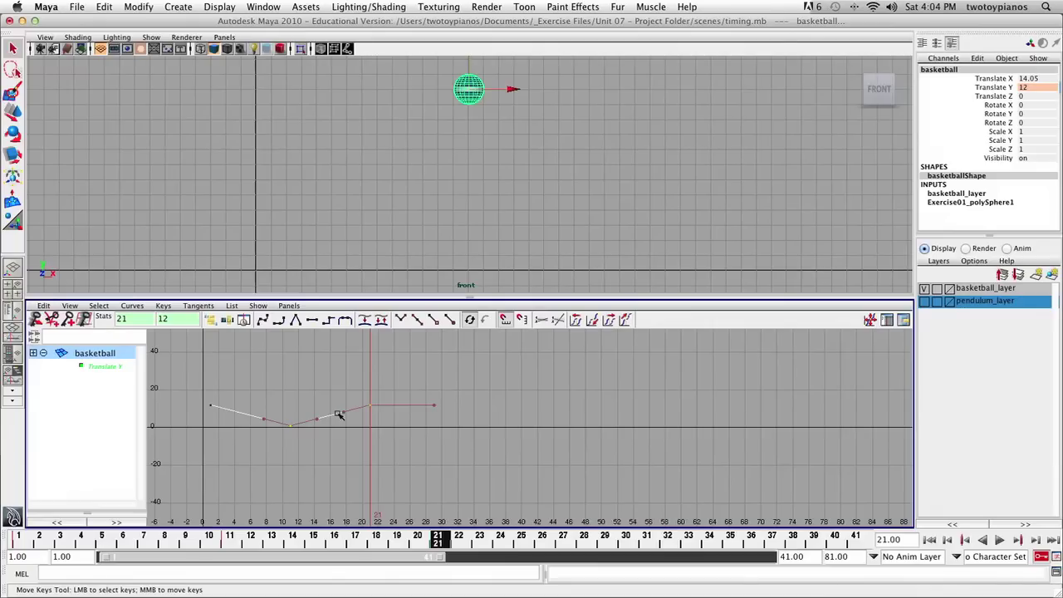
key("w")
middle_click_drag(291, 429, 371, 449)
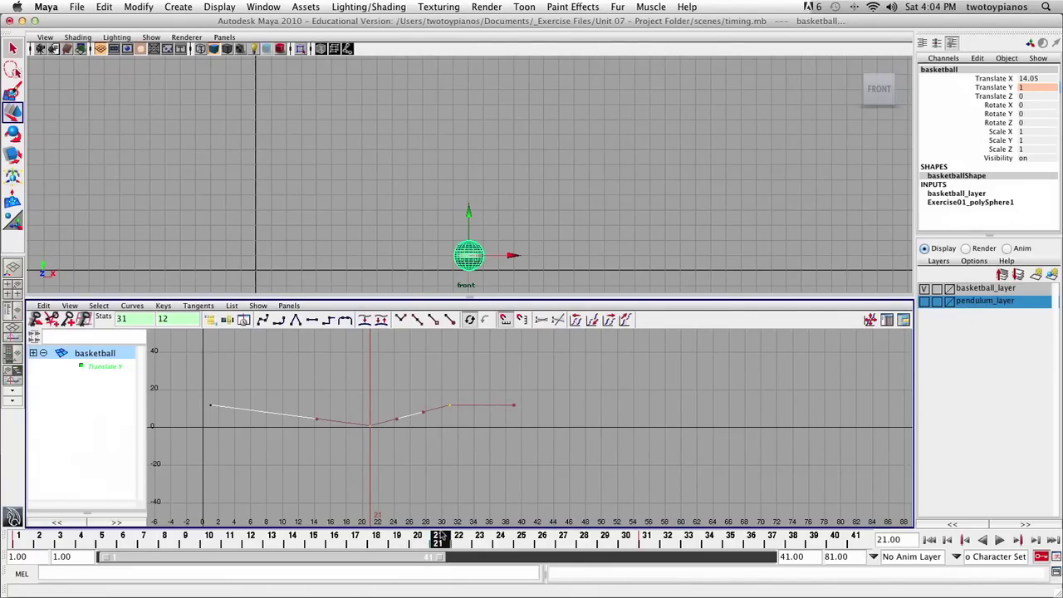
key("alt+v")
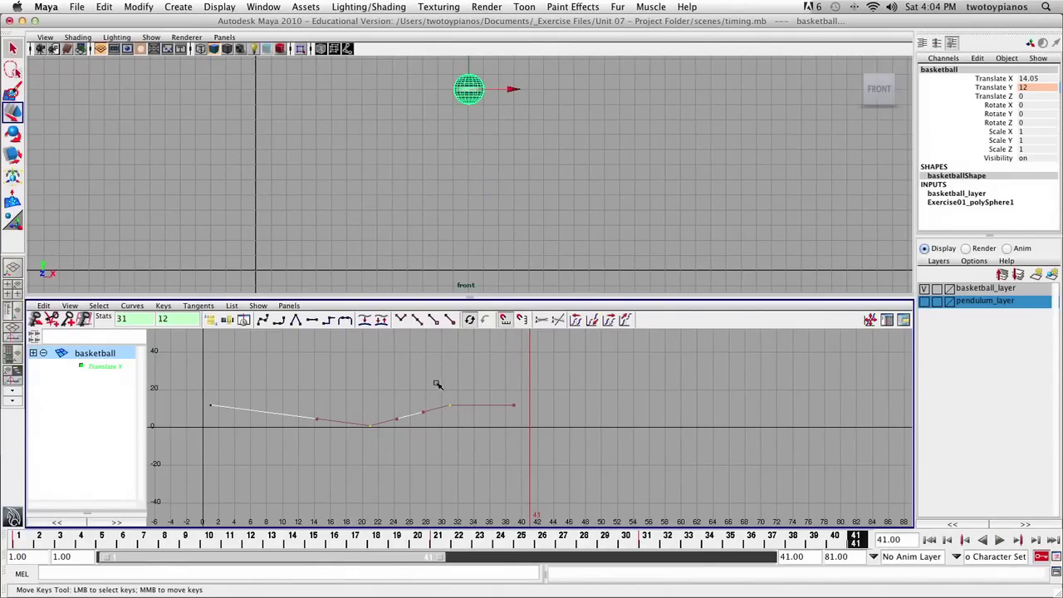
Move the basketball's last Translate Y key ten frames later to frame 41, then play back and stop the retimed bounce
key("Delete")
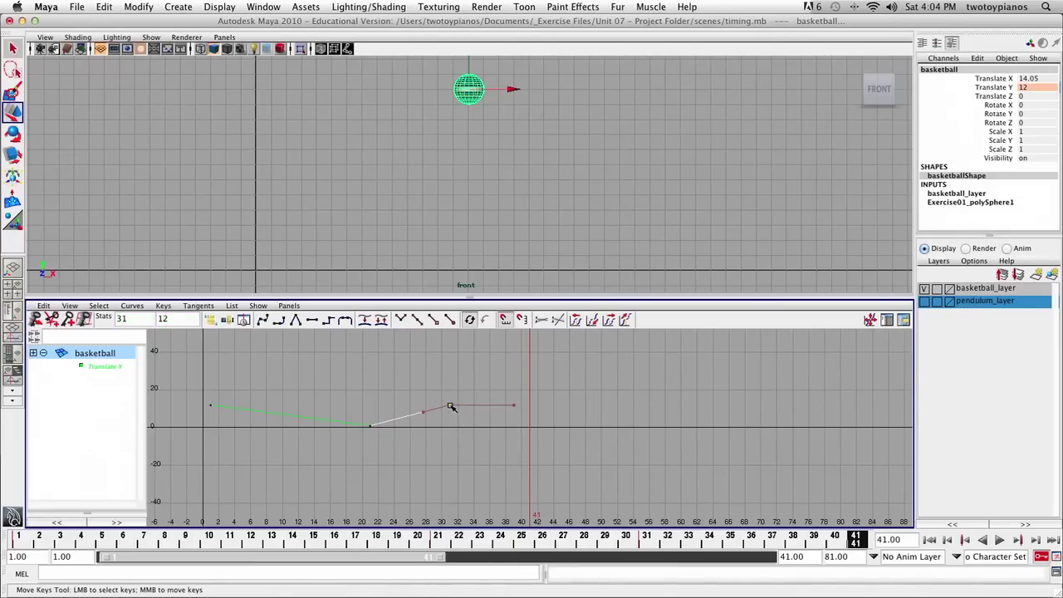
left_click(450, 406)
middle_click_drag(450, 406, 532, 426, "shift")
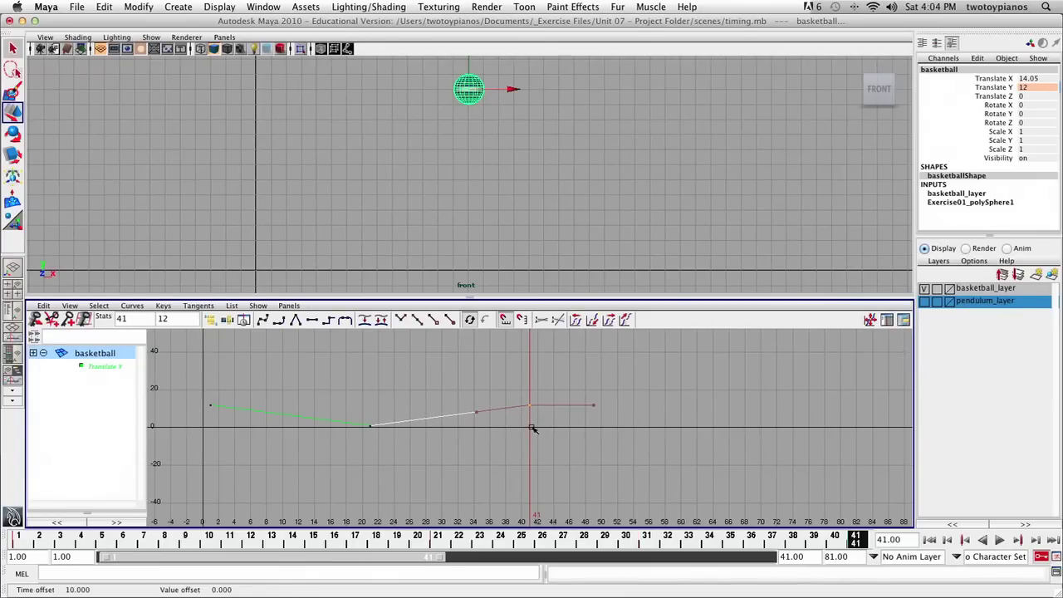
left_click(645, 451)
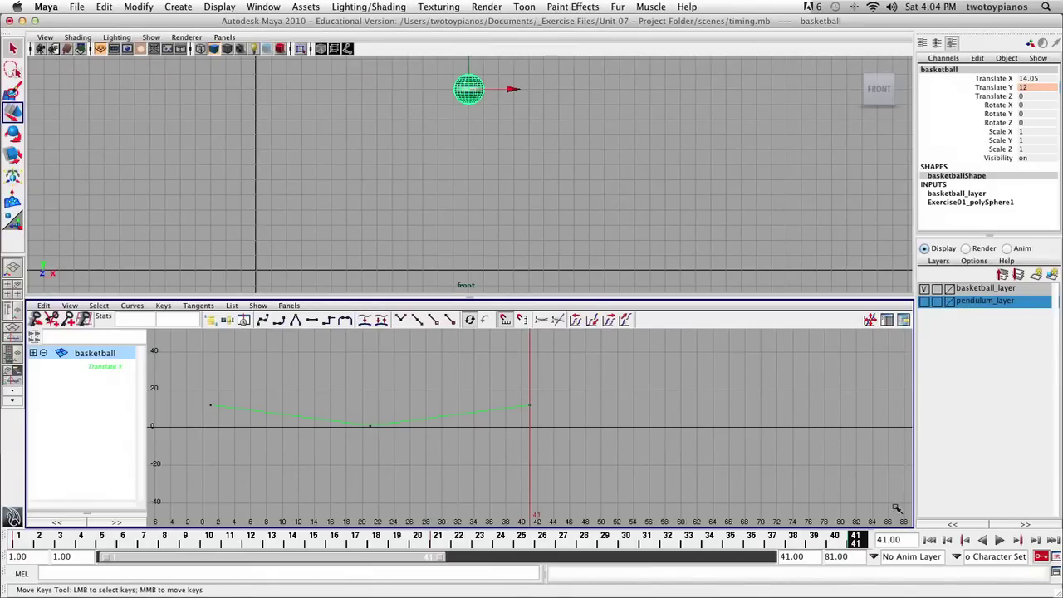
left_click(1000, 539)
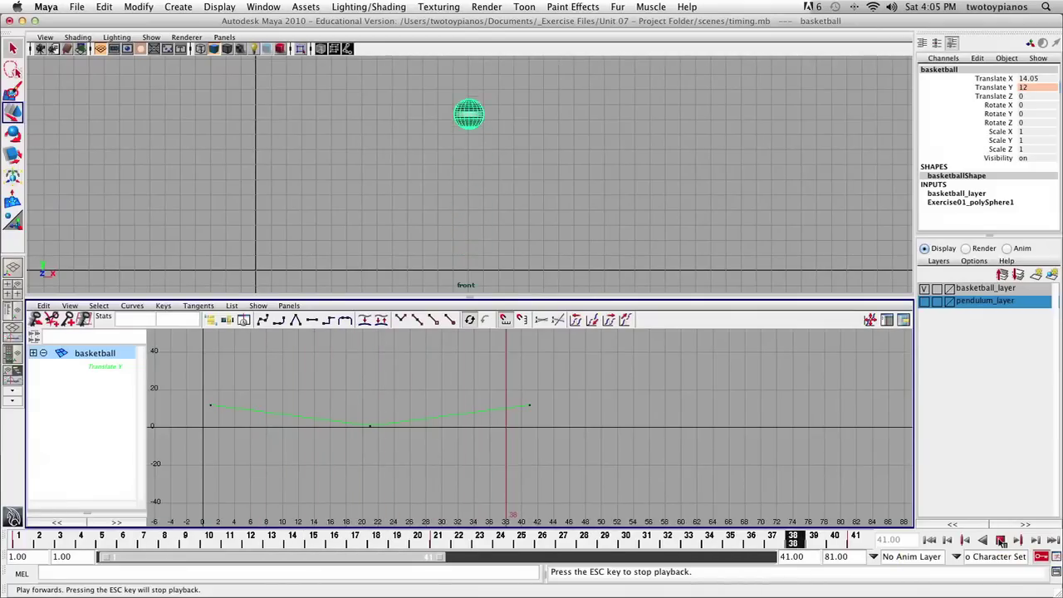
left_click(1001, 541)
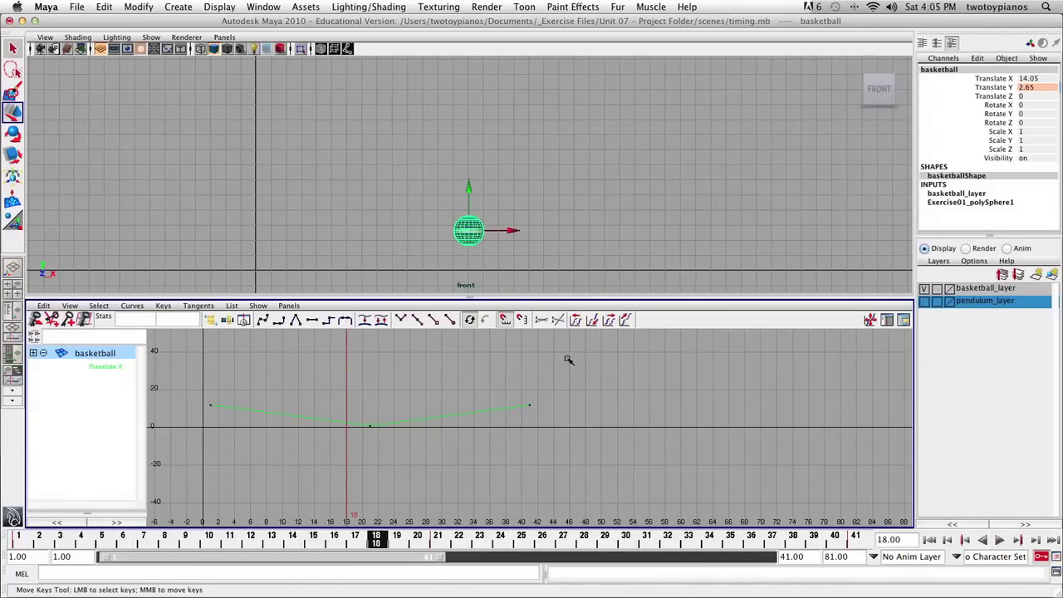
Frame the basketball's whole Translate Y curve in the Graph Editor and play and scrub through its linear motion to frame 21
left_click_drag(193, 378, 578, 462)
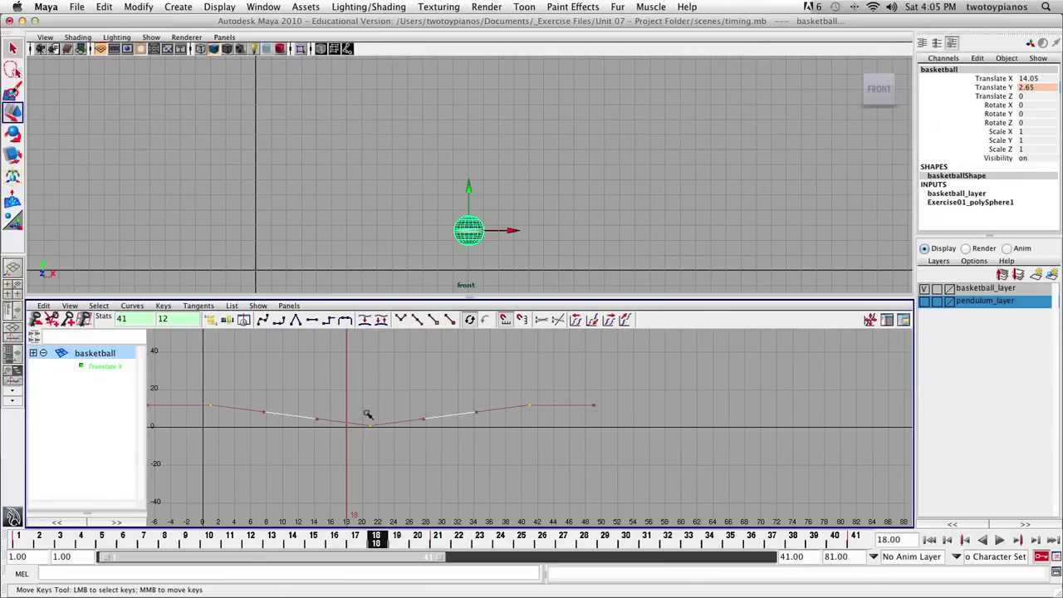
left_click(70, 307)
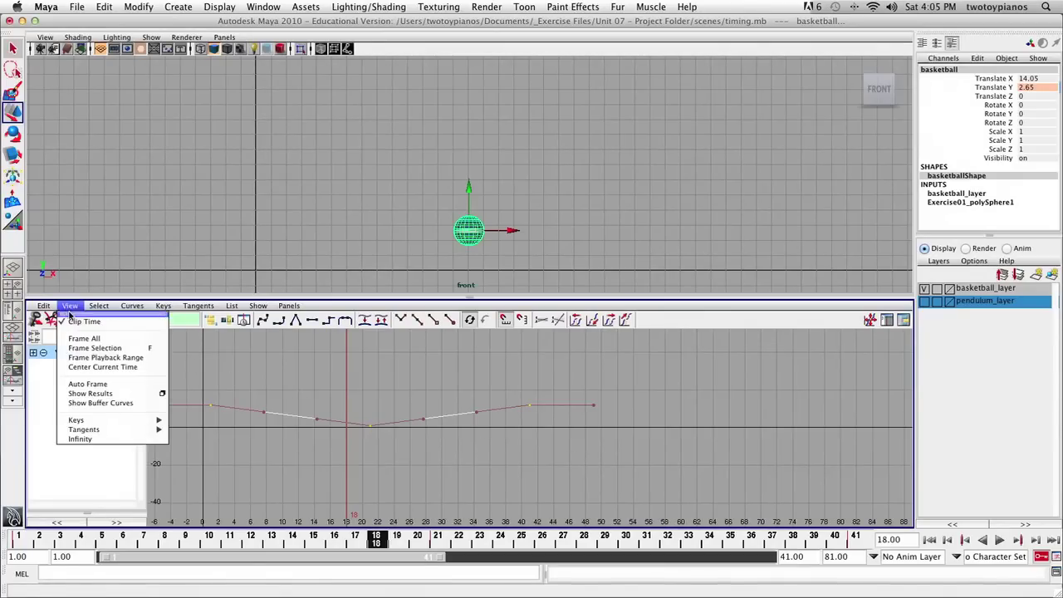
left_click(79, 339)
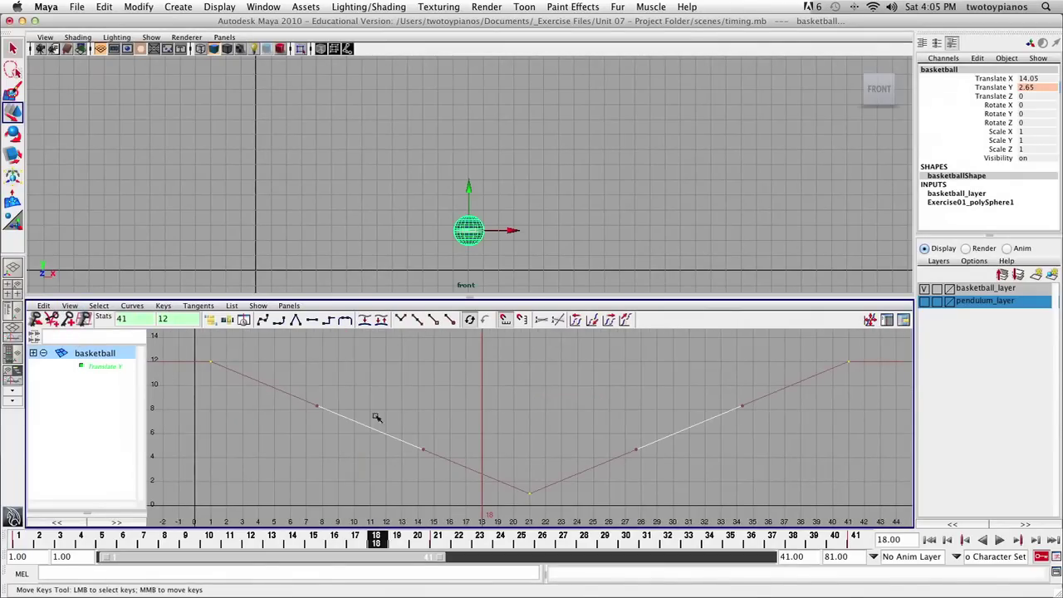
scroll(523, 414, "down", 5)
left_click(550, 429)
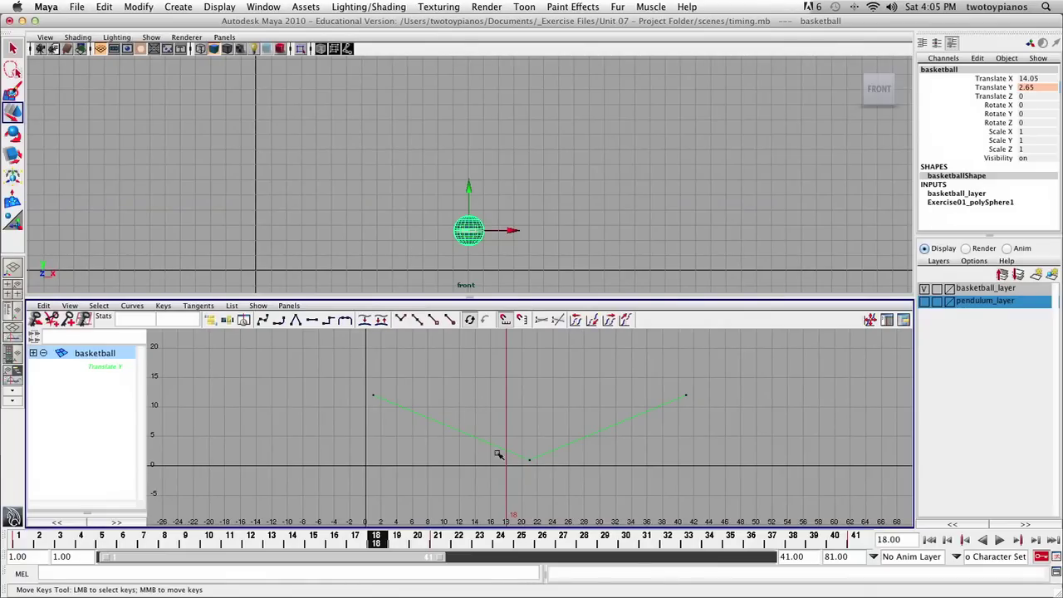
key("alt+v")
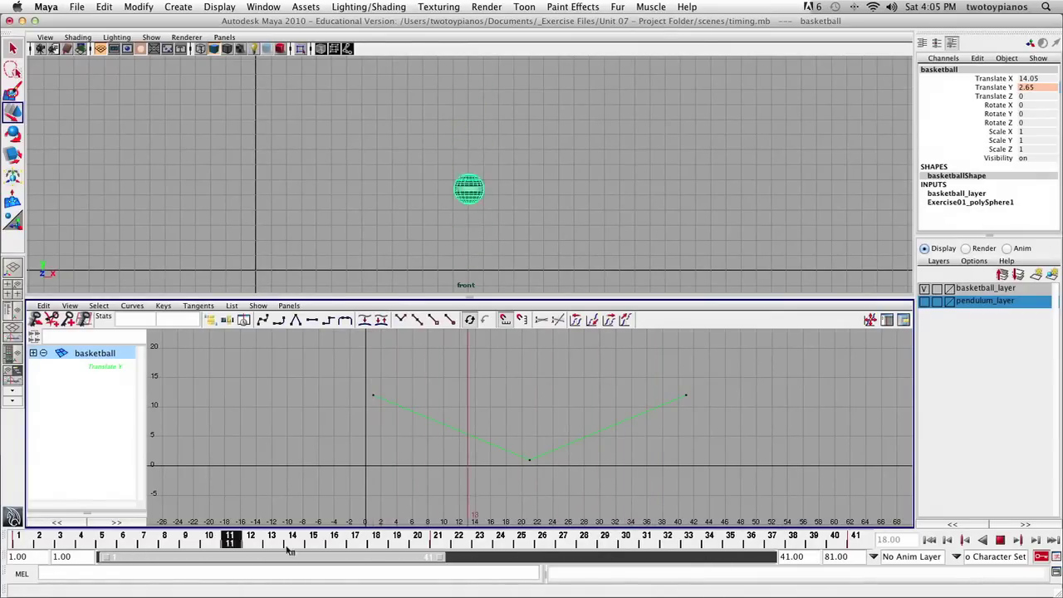
left_click_drag(523, 552, 438, 553)
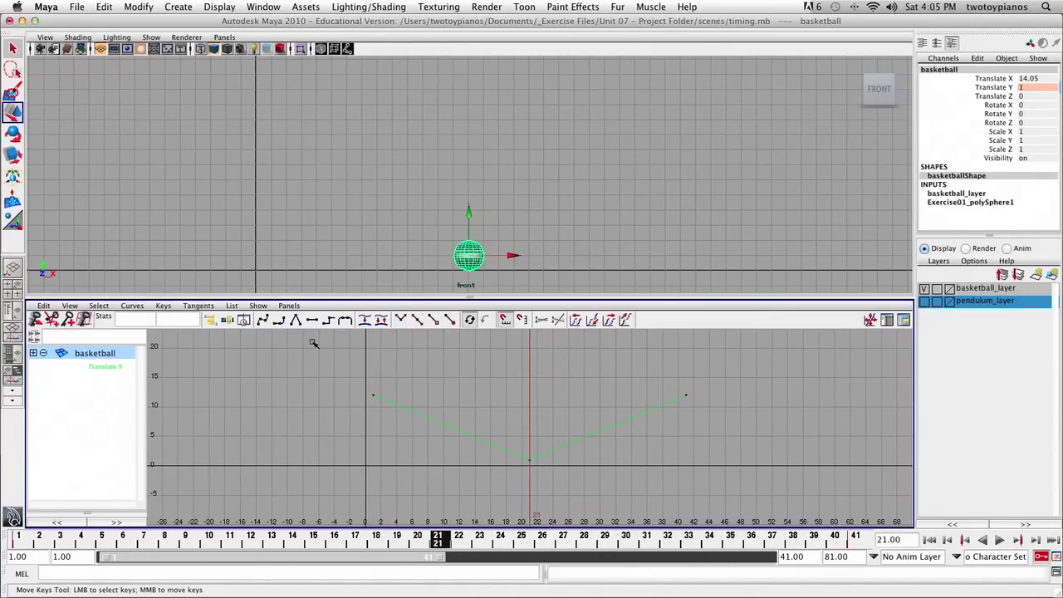
Apply flat tangents to all of the basketball's Translate Y keys and preview the eased bounce
mouse_move(307, 353)
left_mouse_down()
mouse_move(517, 453)
mouse_move(776, 495)
left_mouse_up()
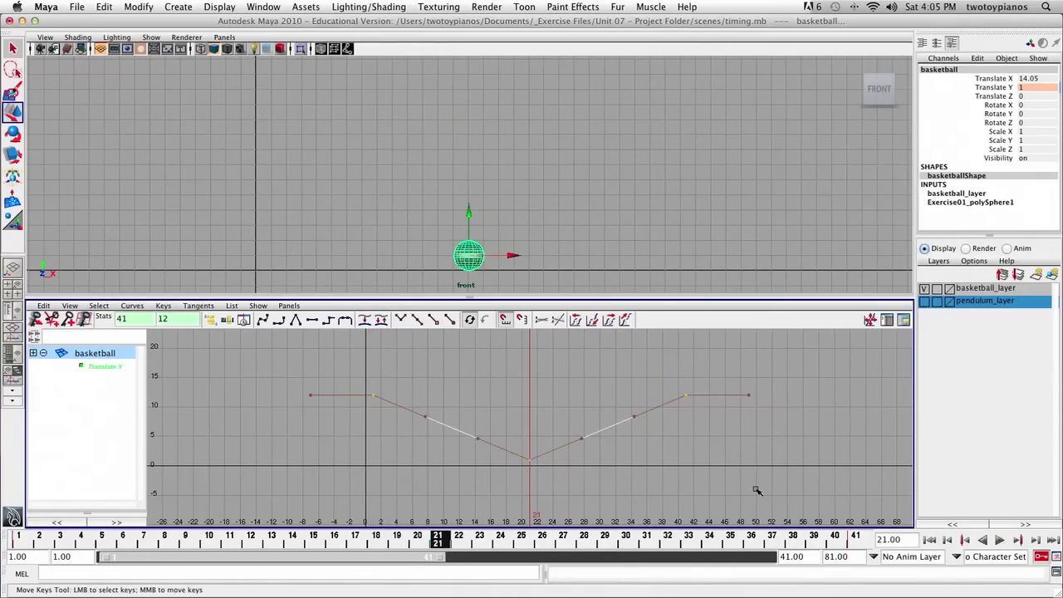
left_click(312, 323)
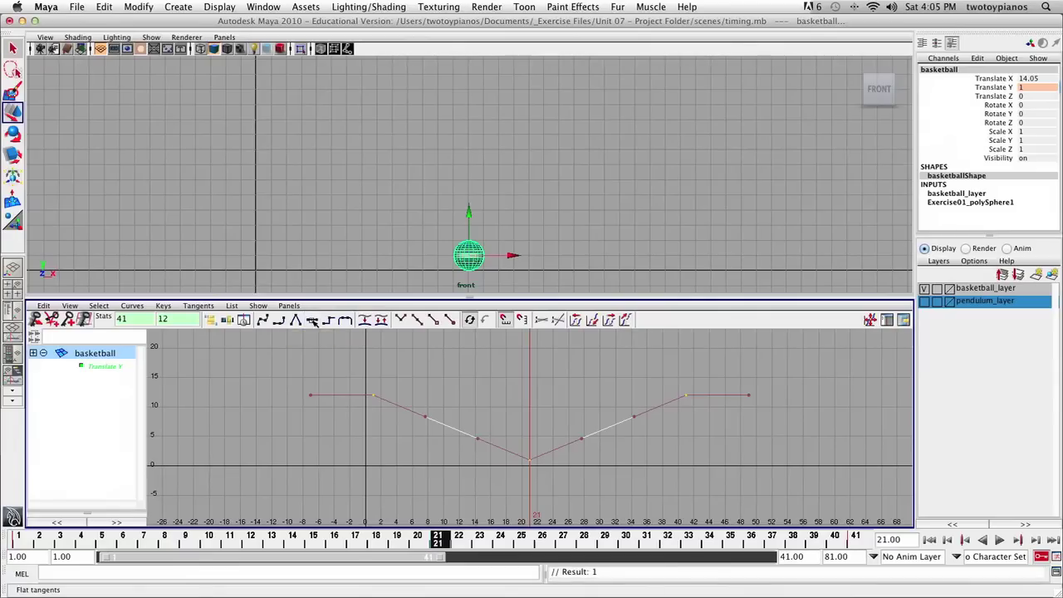
left_click(999, 540)
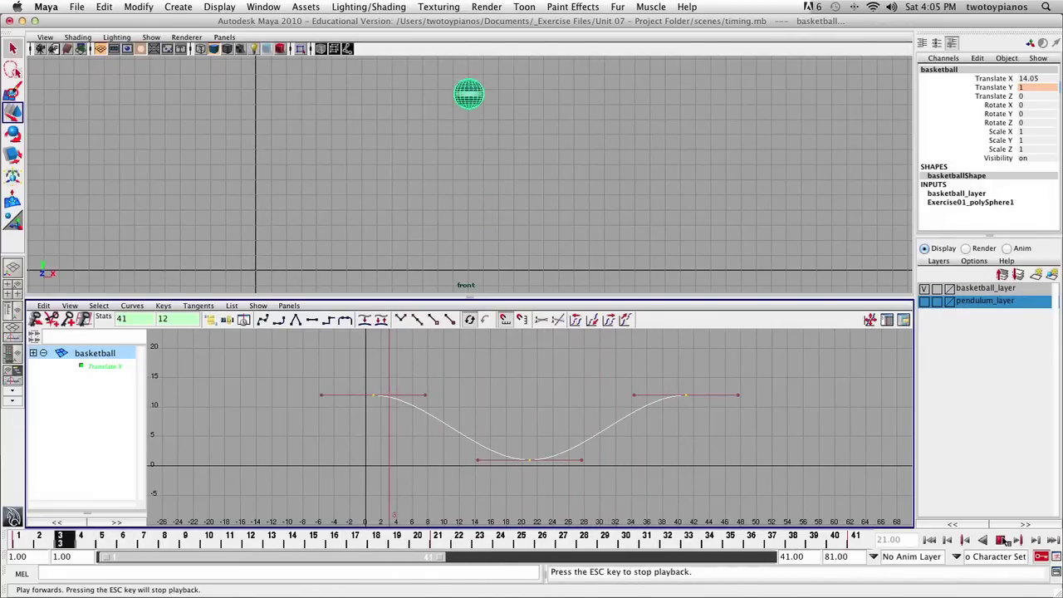
left_click(1002, 539)
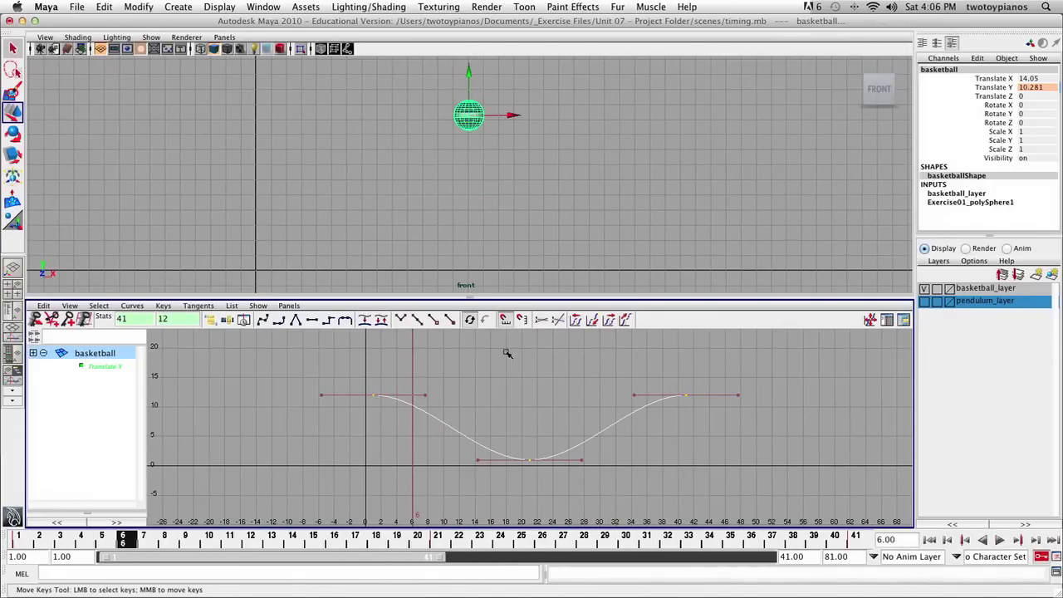
key("alt+v")
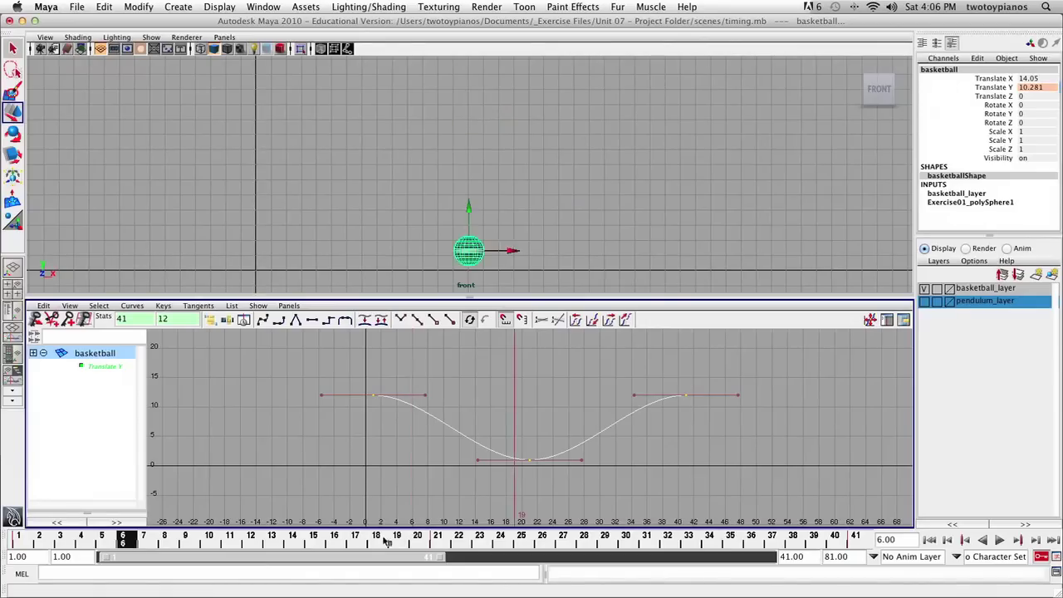
key("alt+v")
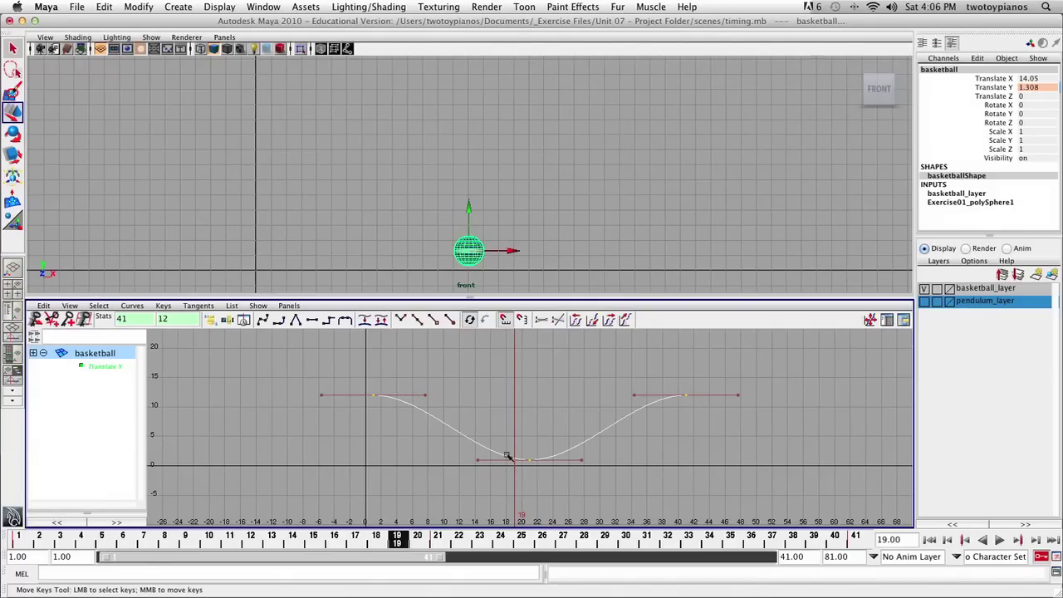
Break the tangents of the Translate Y key at frame 21 and raise its incoming handle for a sharp drop into the ground
left_click(546, 438)
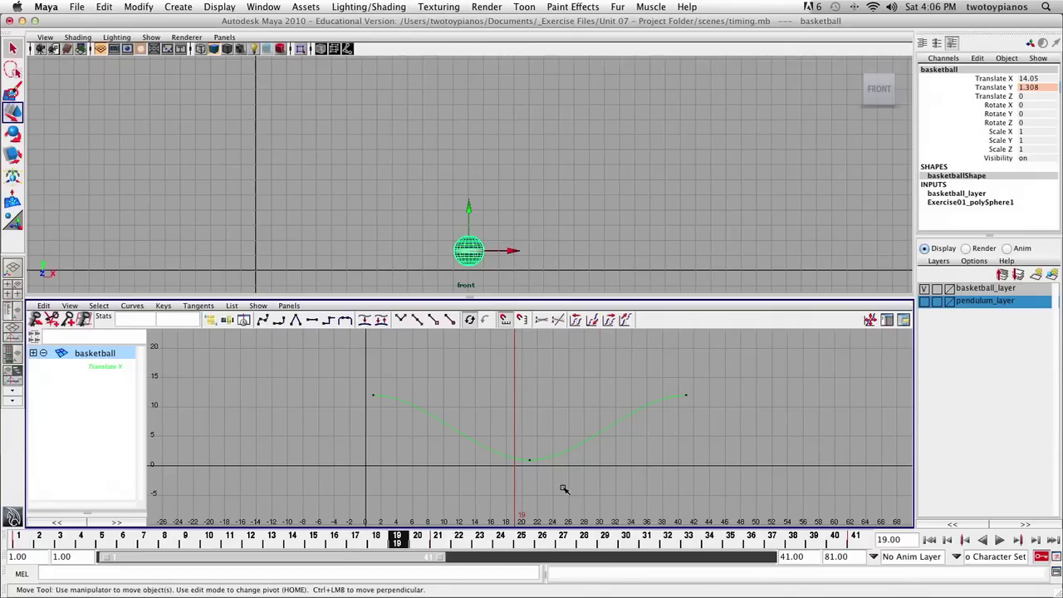
left_click(532, 462)
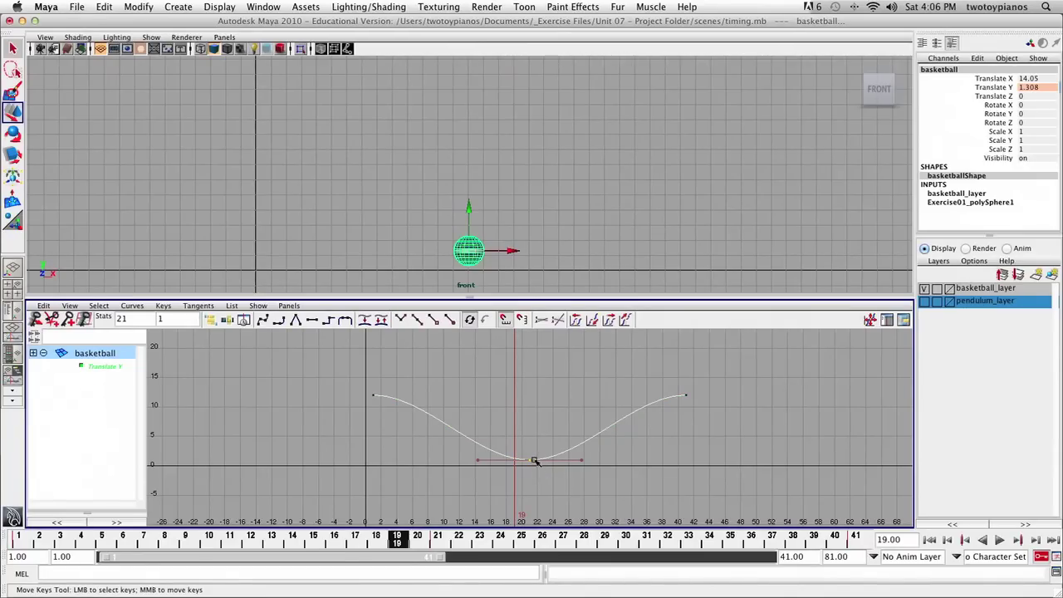
left_click(400, 319)
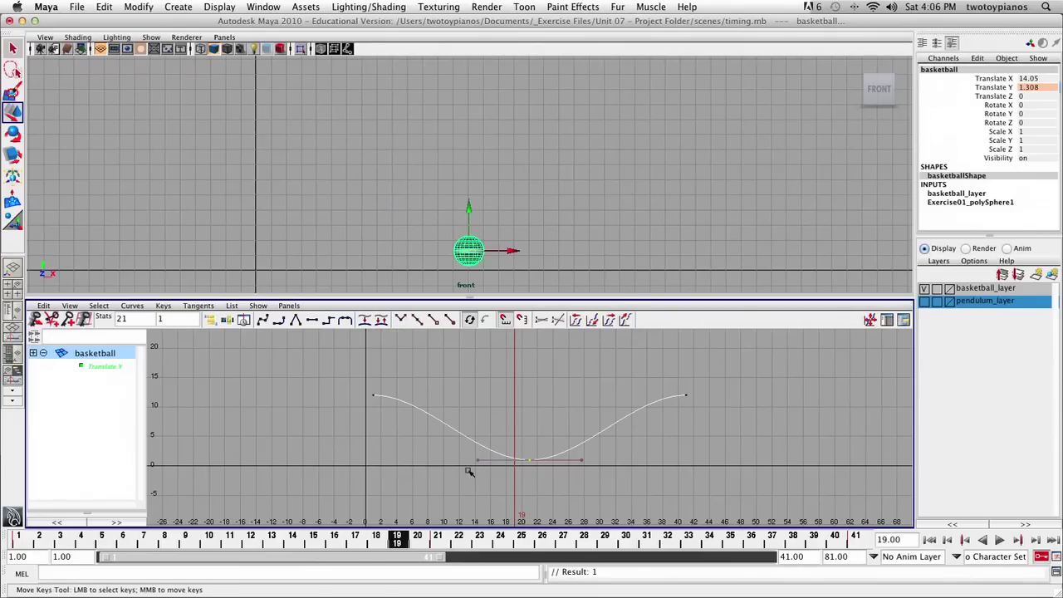
left_click_drag(474, 451, 487, 481)
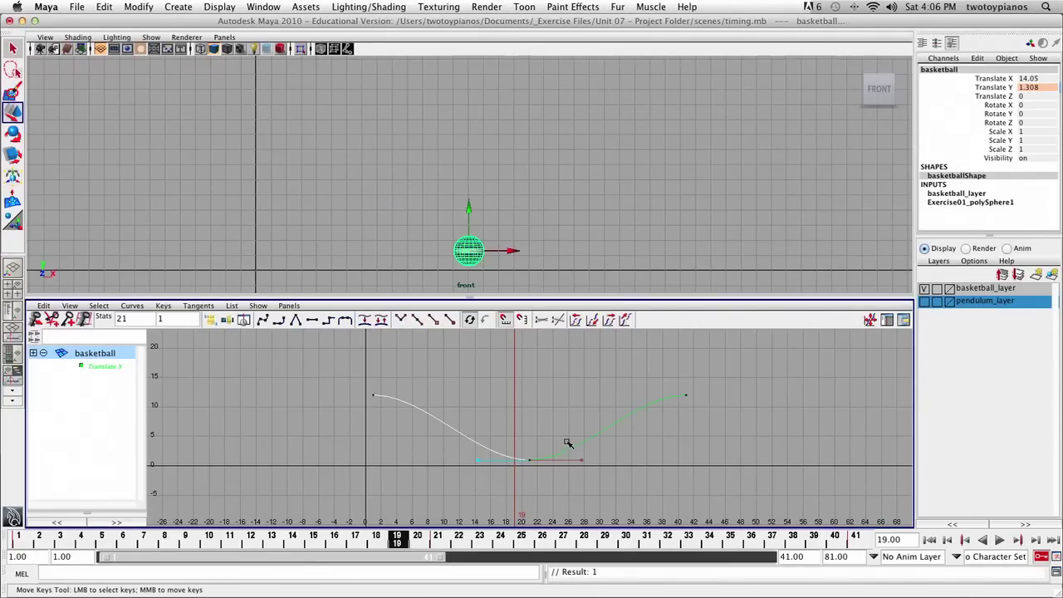
left_click_drag(567, 443, 593, 490)
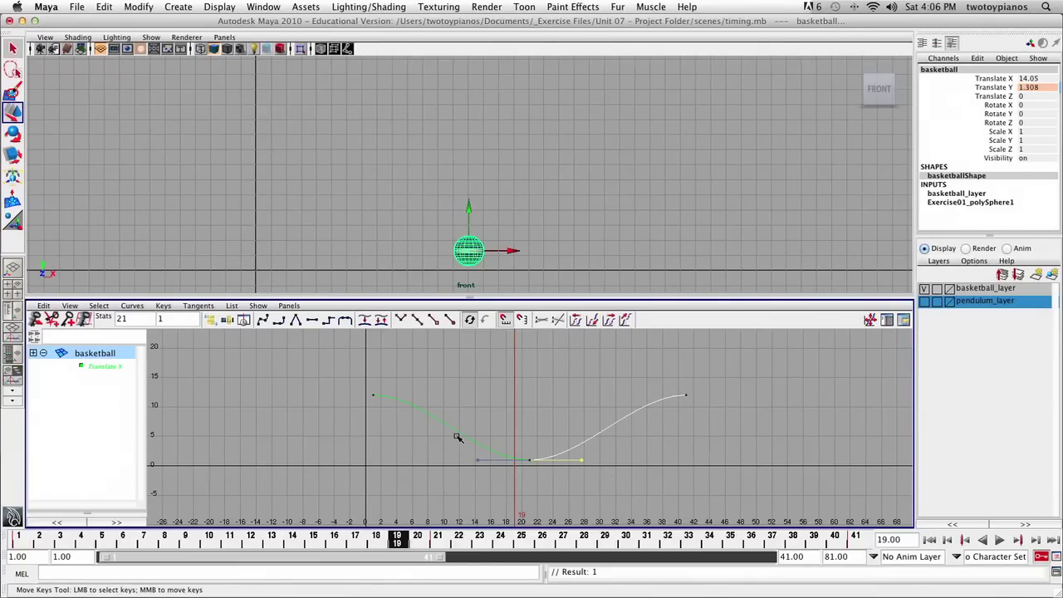
left_click_drag(455, 433, 490, 476)
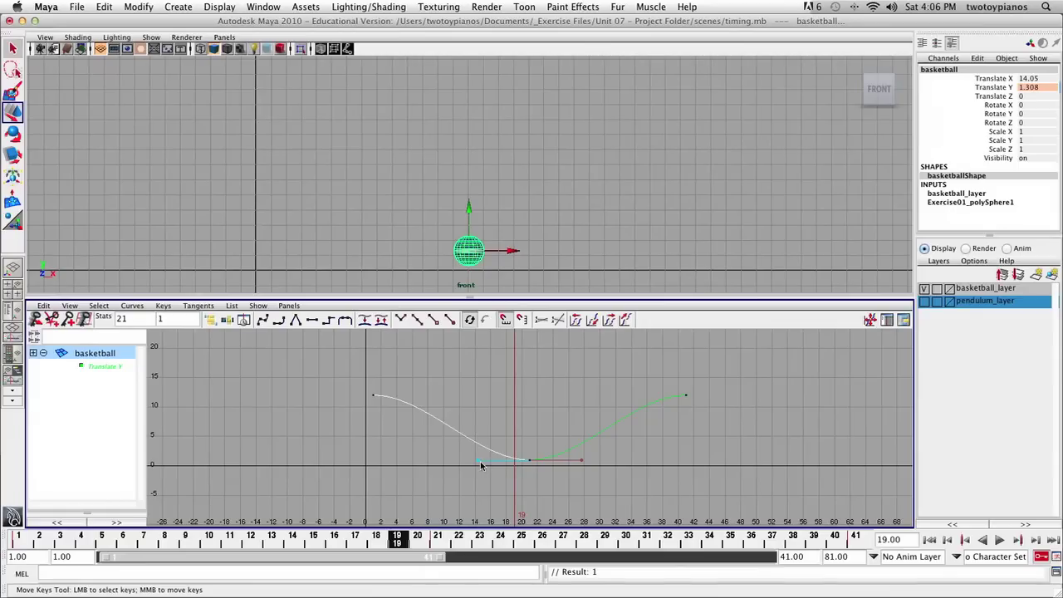
middle_click_drag(478, 465, 490, 429)
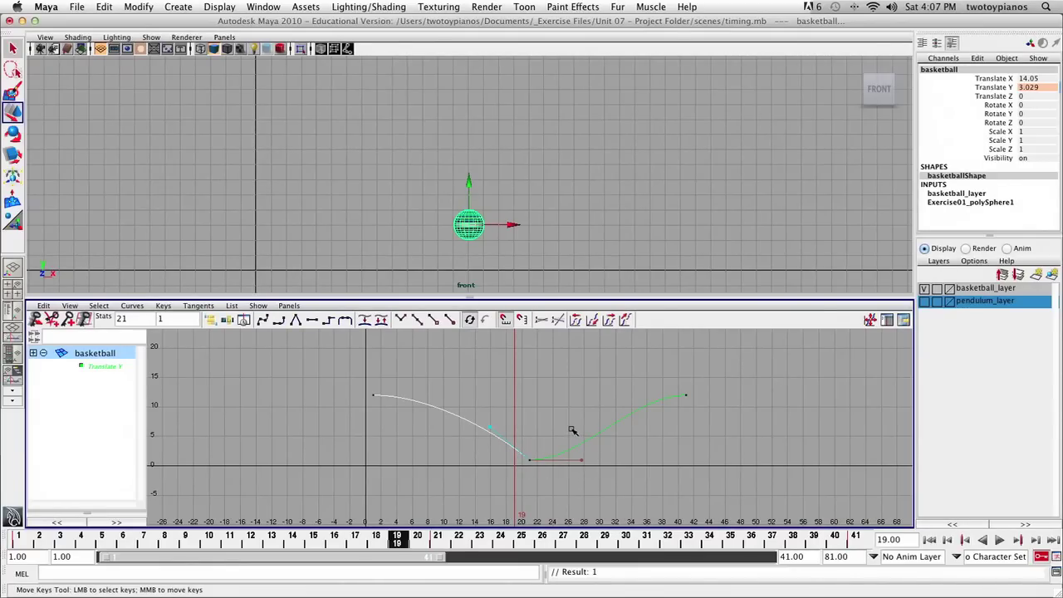
Raise the frame 21 key's outgoing handle by about 5.5 and 2 frames inward, mirroring the incoming side, and play back the bounce
left_click_drag(572, 431, 593, 480)
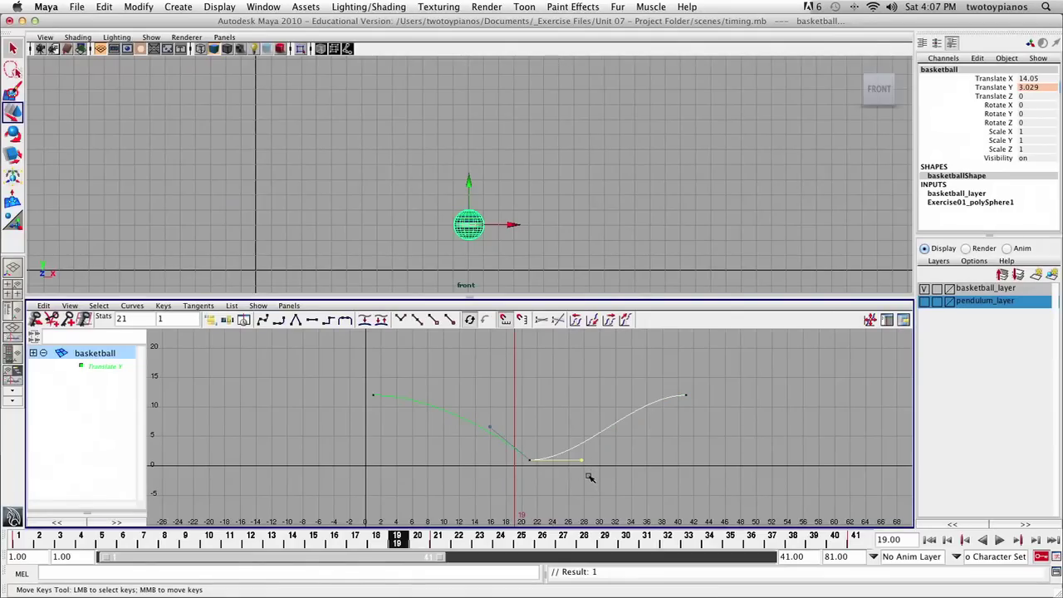
middle_click_drag(584, 466, 564, 429)
middle_click(580, 461)
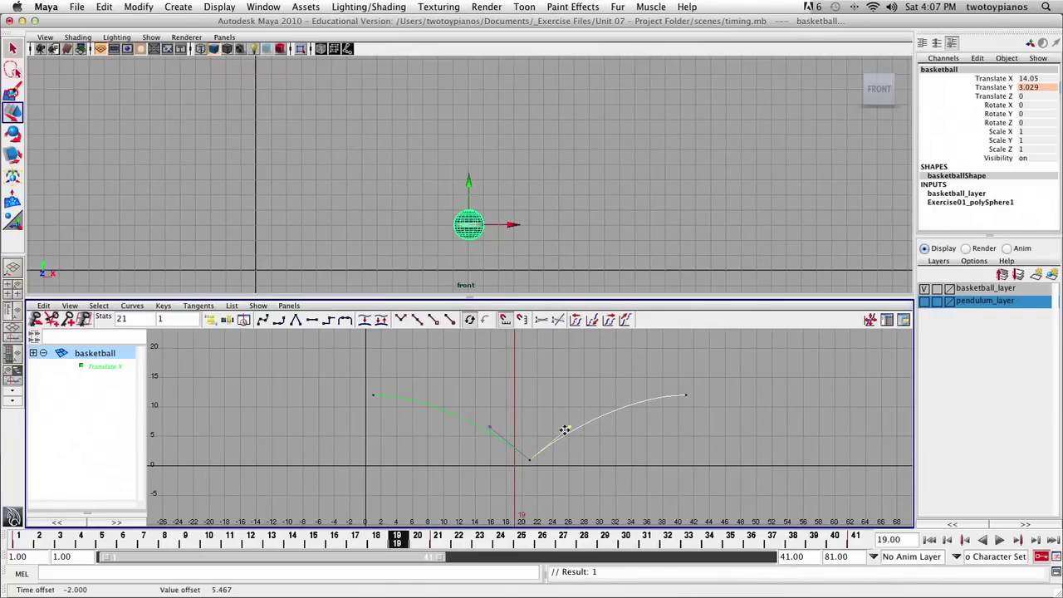
left_click(1000, 539)
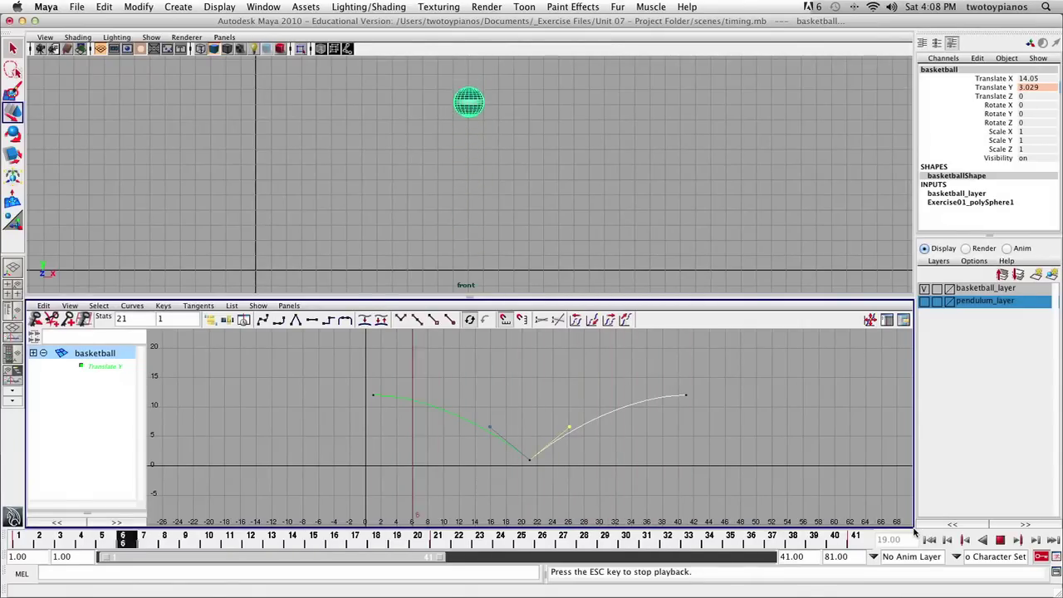
left_click(1000, 539)
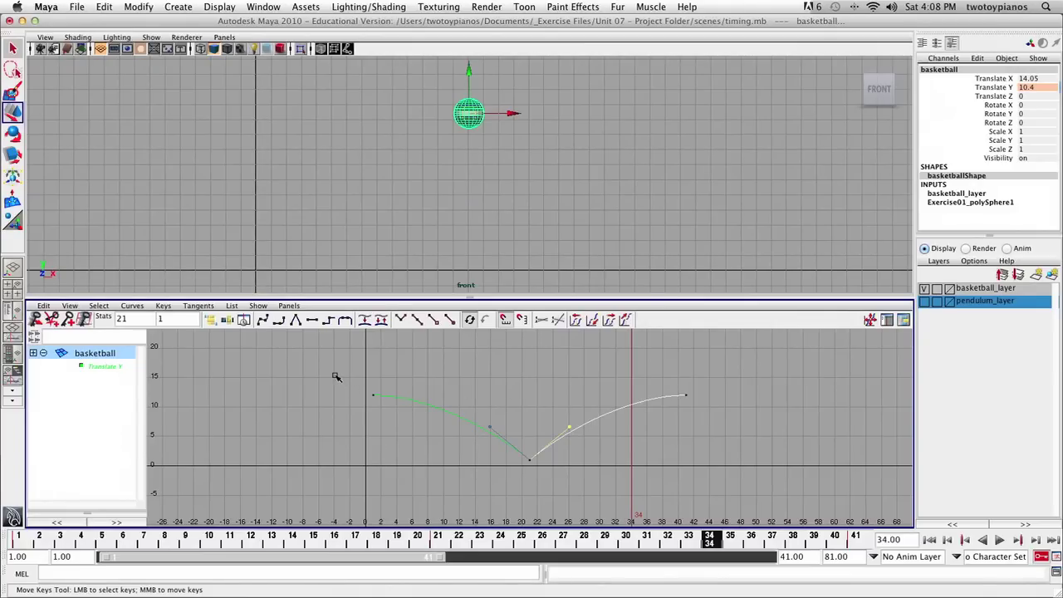
Free the tangent weight of the Translate Y key at frame 1 and lengthen its outgoing handle horizontally by 3 frames
left_click_drag(335, 373, 399, 416)
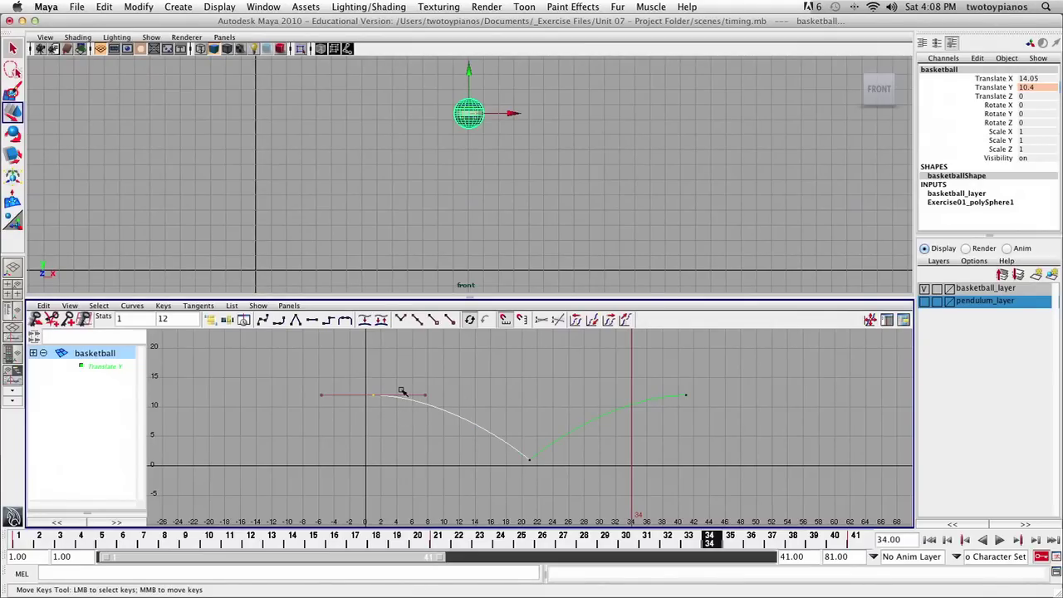
left_click(436, 320)
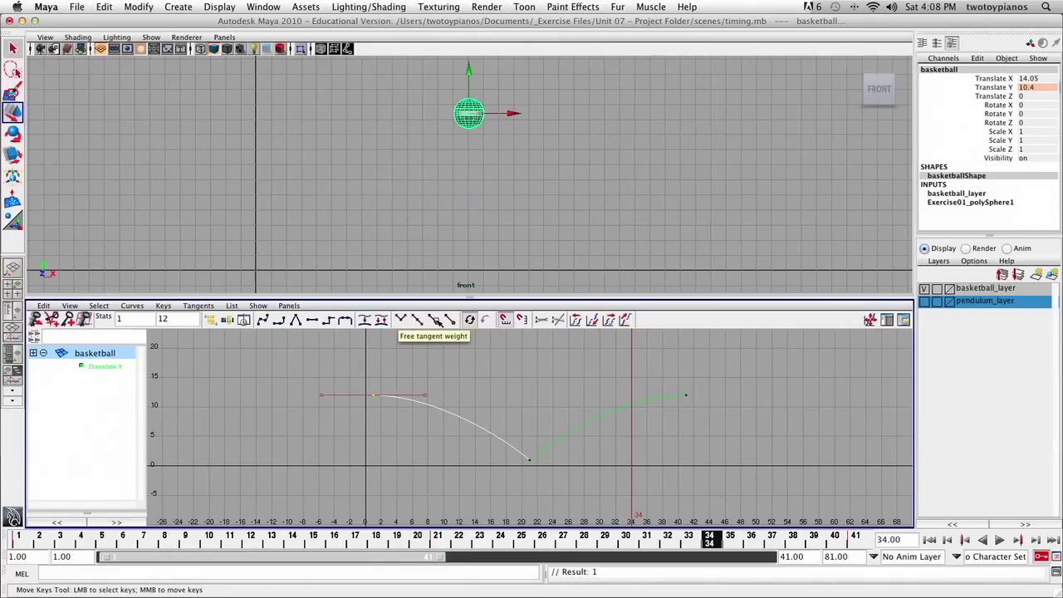
left_click_drag(411, 378, 445, 425)
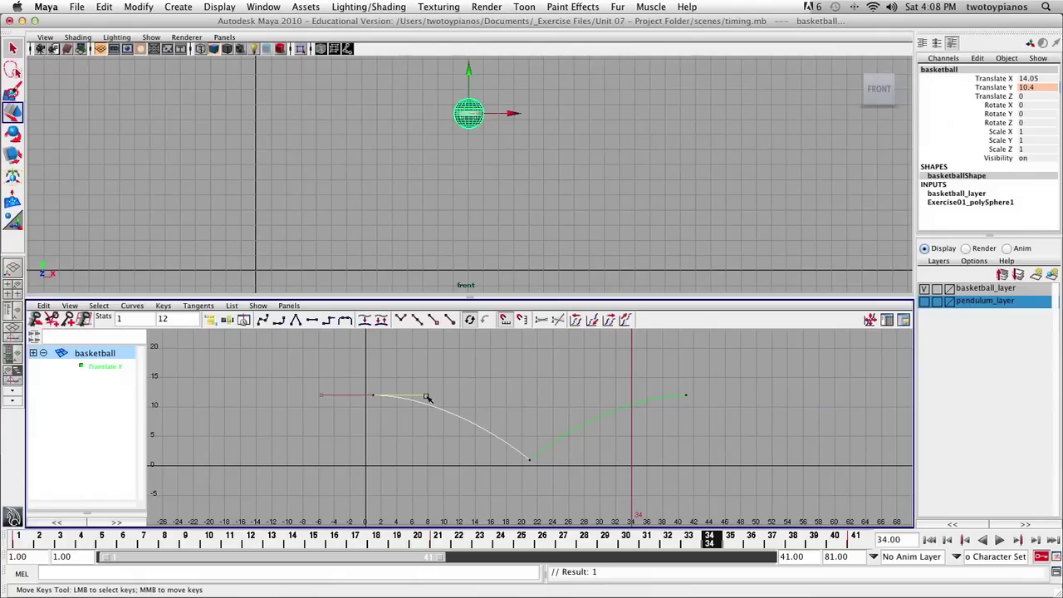
middle_click_drag(427, 398, 446, 402)
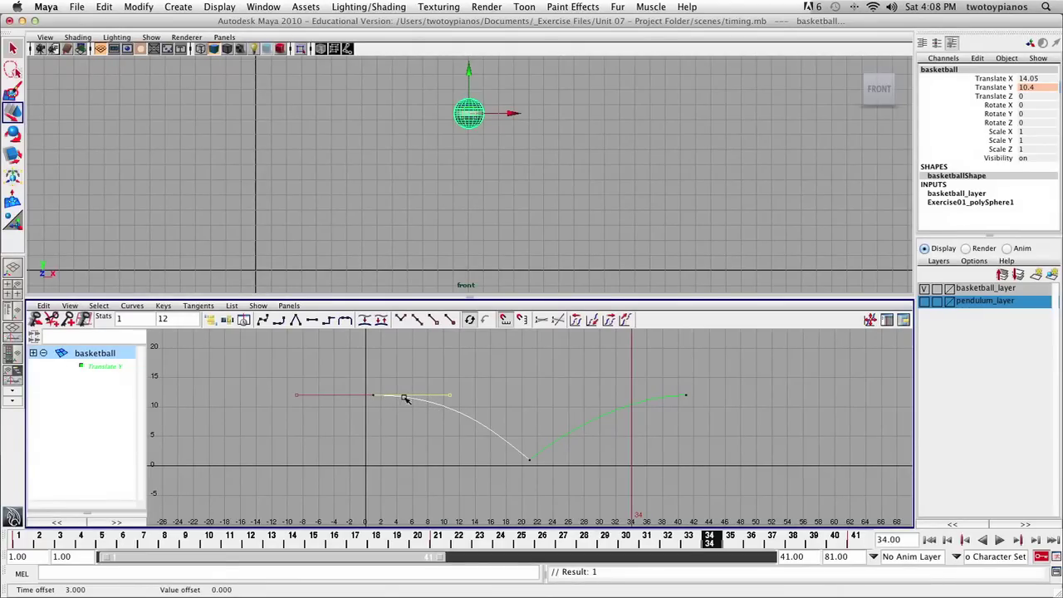
Free the tangent weight of the frame 41 key, lengthen its incoming handle horizontally by 4 frames, and play back the bounce
left_click_drag(726, 433, 727, 433)
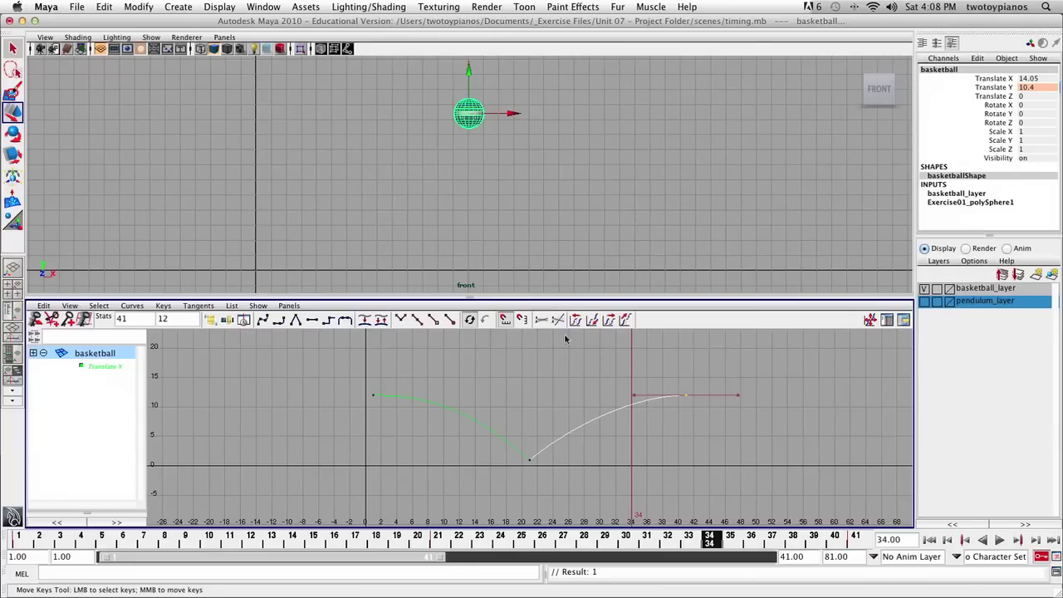
left_click(436, 320)
left_click_drag(631, 396, 647, 412)
middle_click_drag(638, 398, 604, 399)
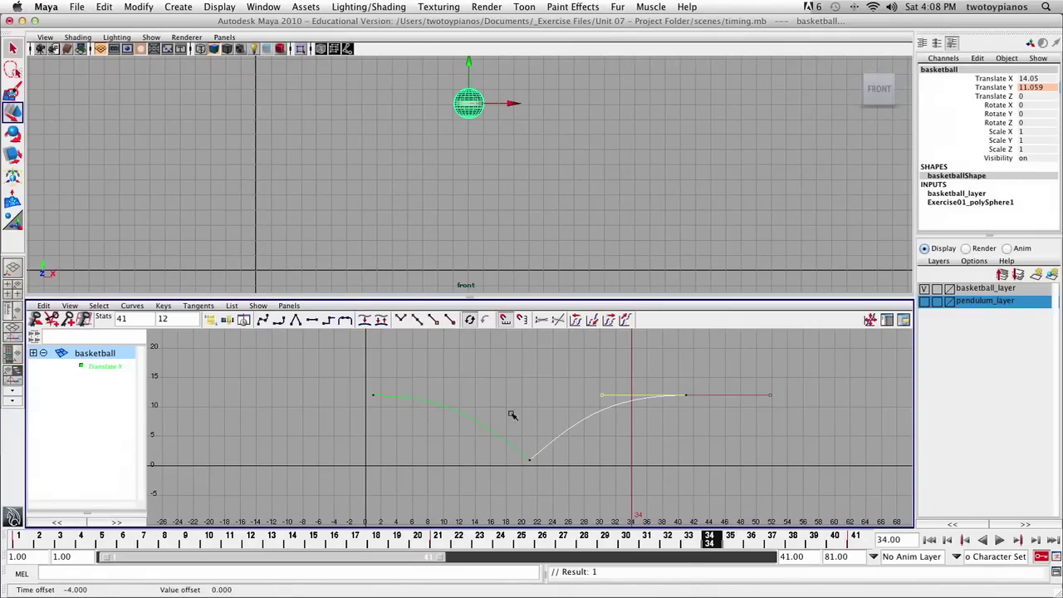
left_click(999, 540)
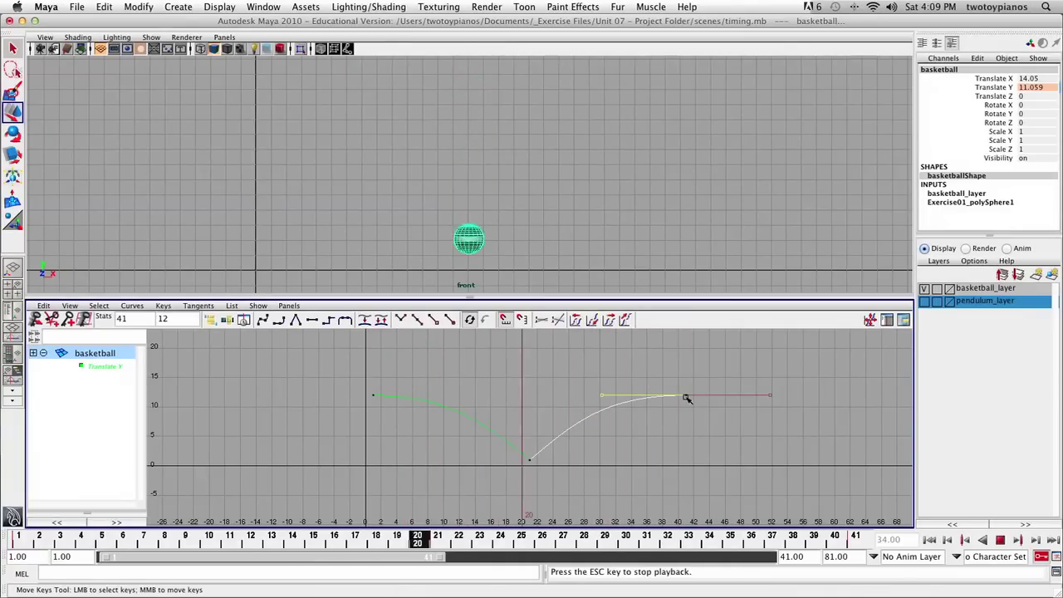
left_click(1000, 540)
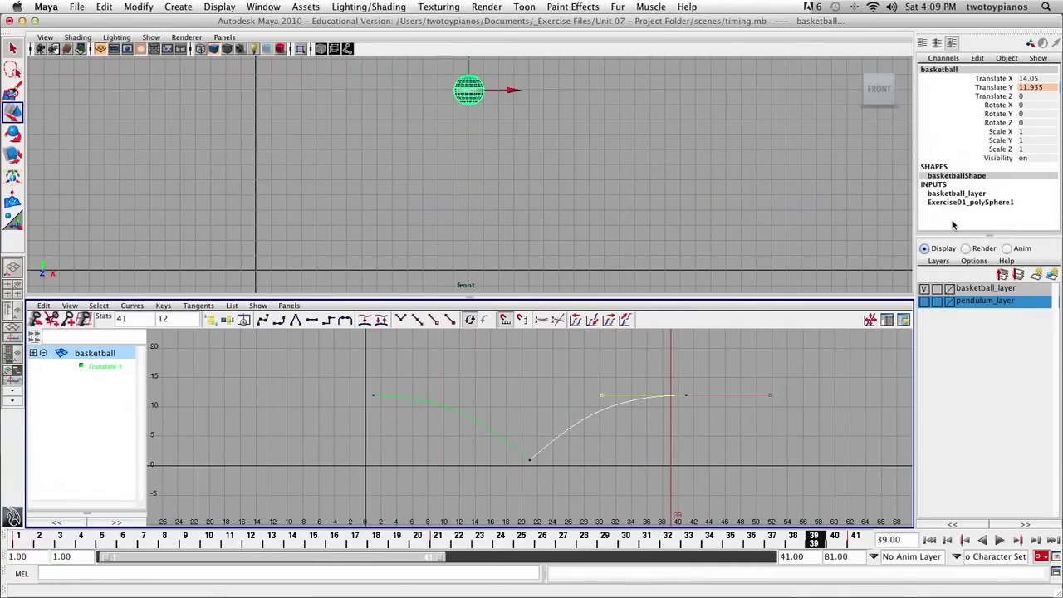
Make the pendulum layer visible alongside the basketball, with both objects in the front view
right_click_drag(699, 191, 420, 178, "alt")
middle_click_drag(421, 178, 582, 201, "alt")
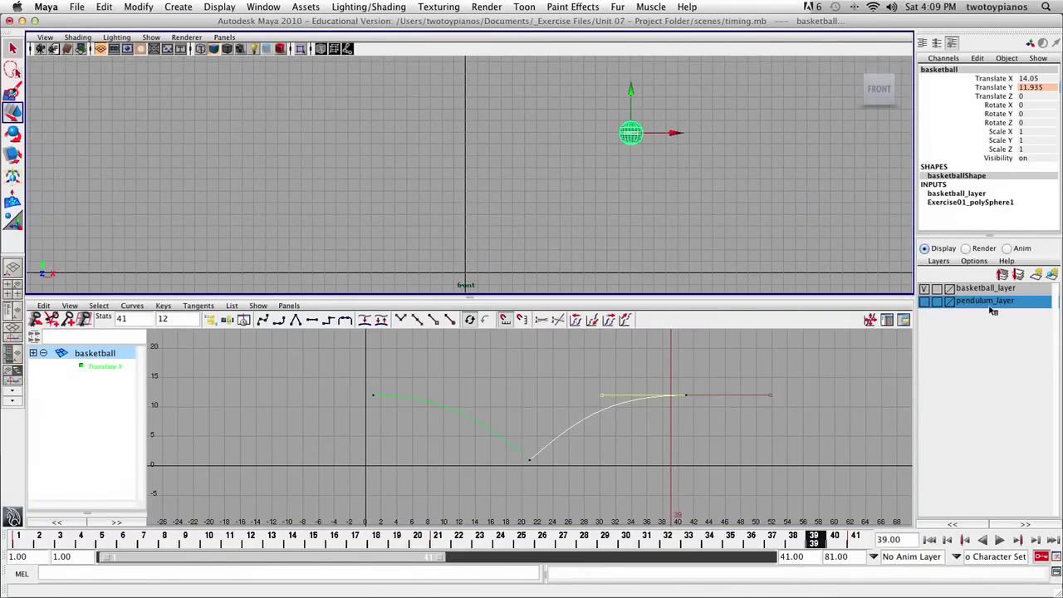
left_click(925, 301)
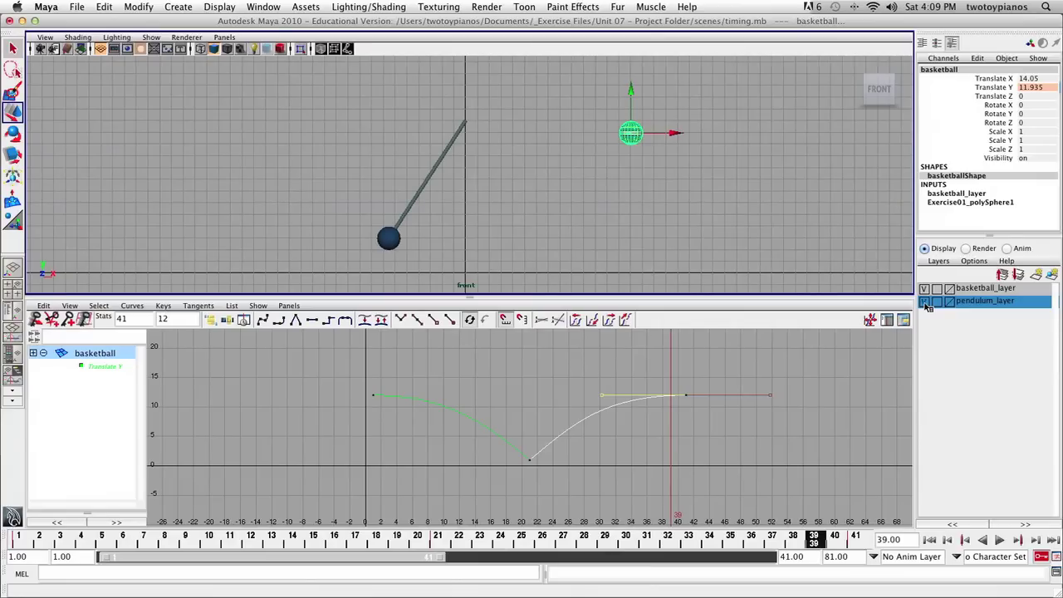